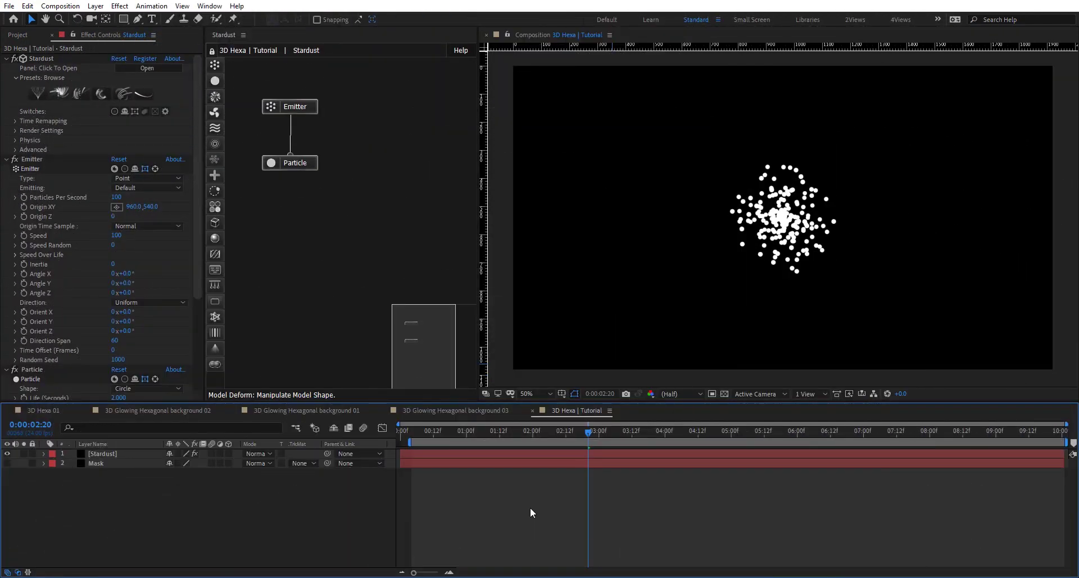
# Reveal and select the hexagonal mask on the Mask layer to examine the shape
pyautogui.click(443, 455)
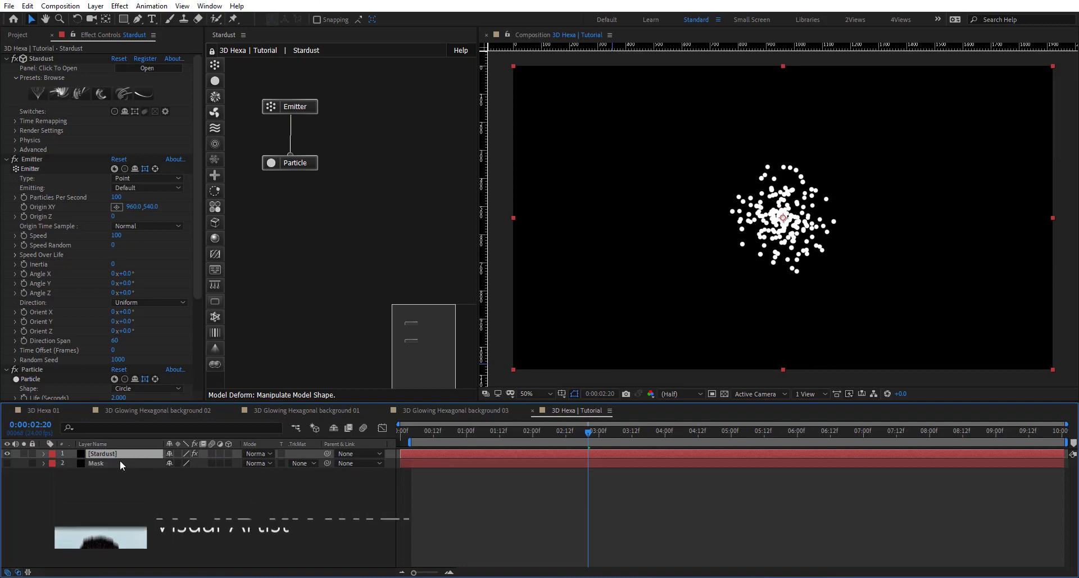
pyautogui.click(89, 462)
pyautogui.press('m')
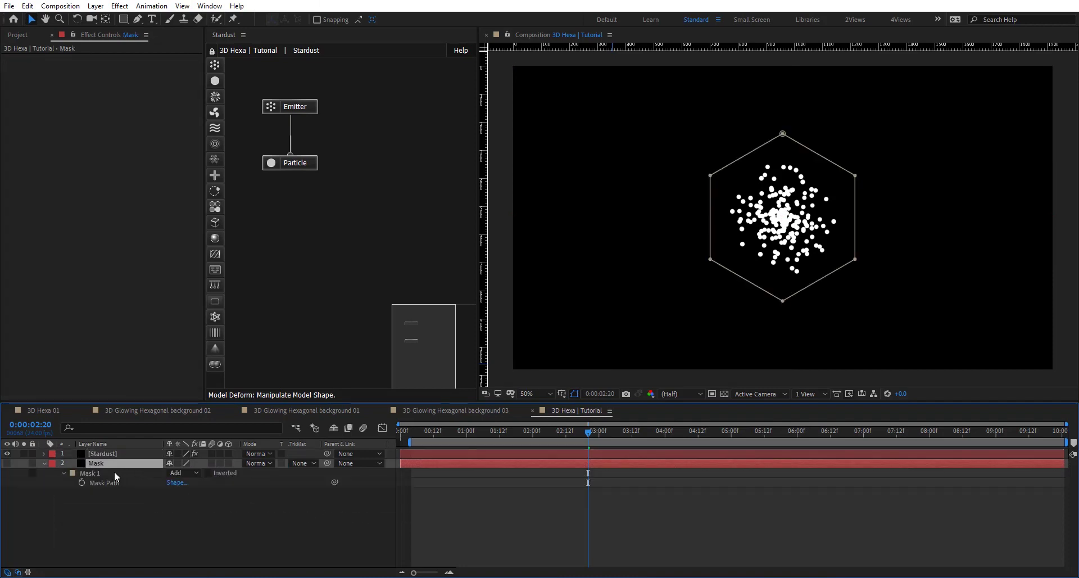
pyautogui.click(100, 472)
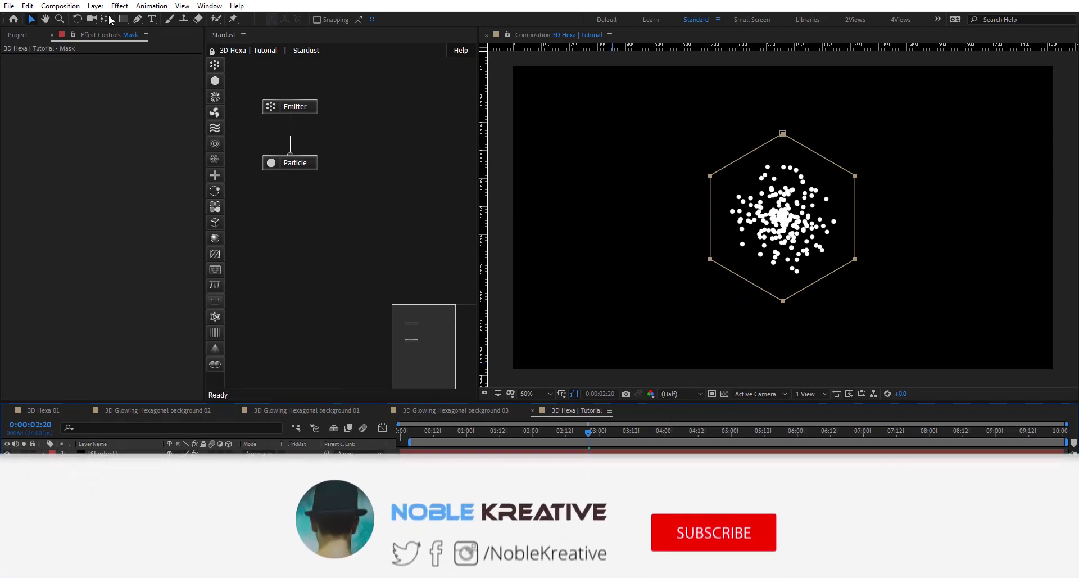
pyautogui.moveTo(123, 18); pyautogui.dragTo(311, 34)
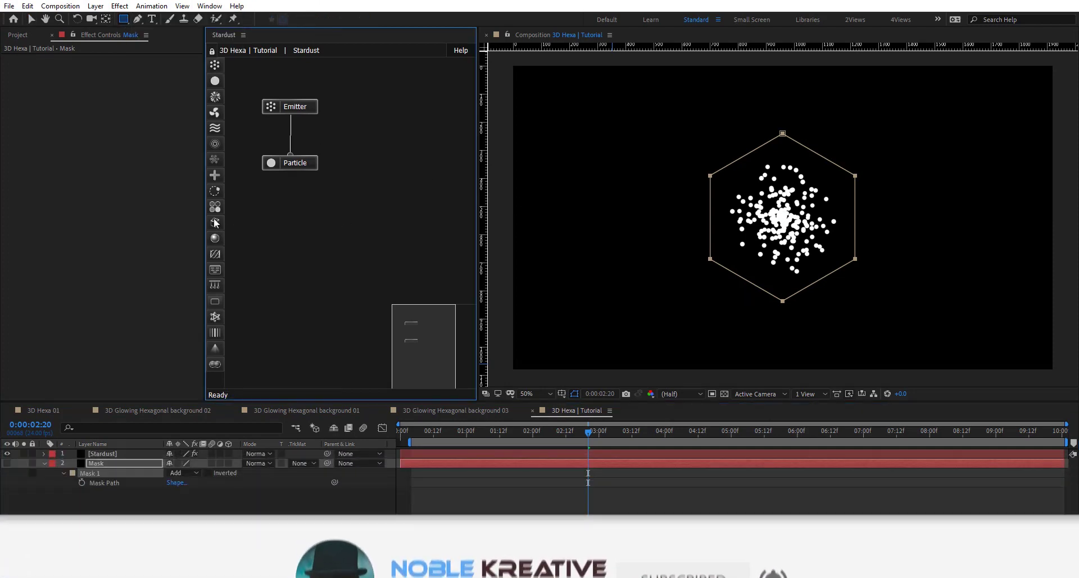
# Add a Model node, set its source to Text / Mask and use the Mask layer as the extrude layer
pyautogui.moveTo(215, 223); pyautogui.dragTo(282, 227)
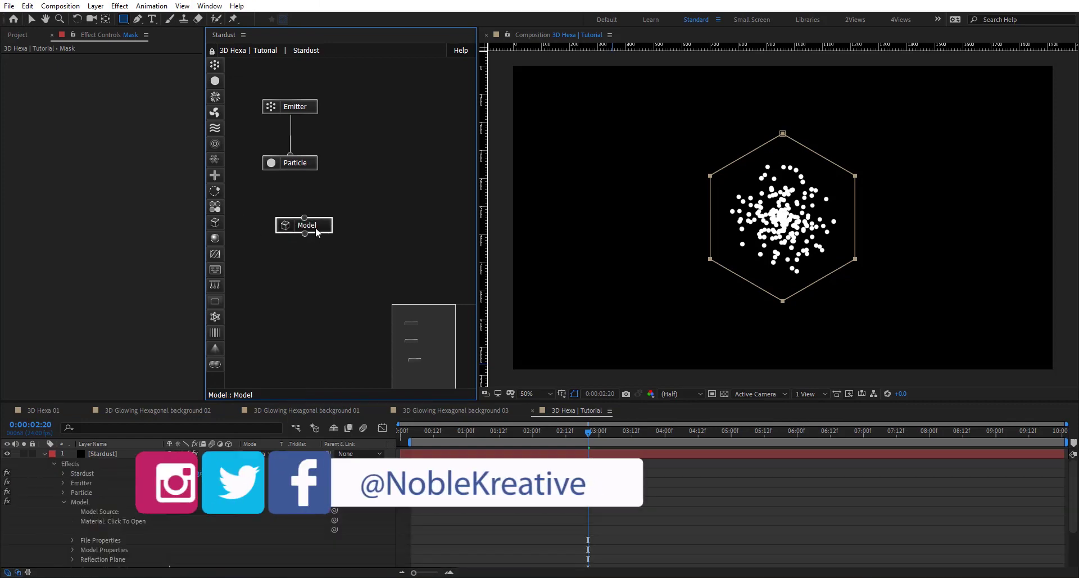
pyautogui.scroll(-2, 75, 296)
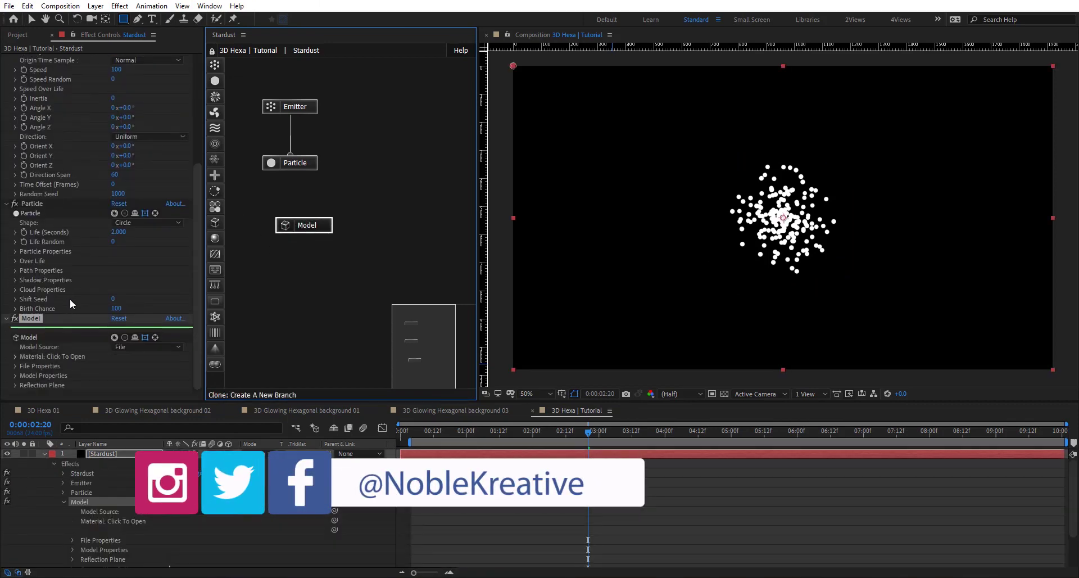
pyautogui.click(145, 346)
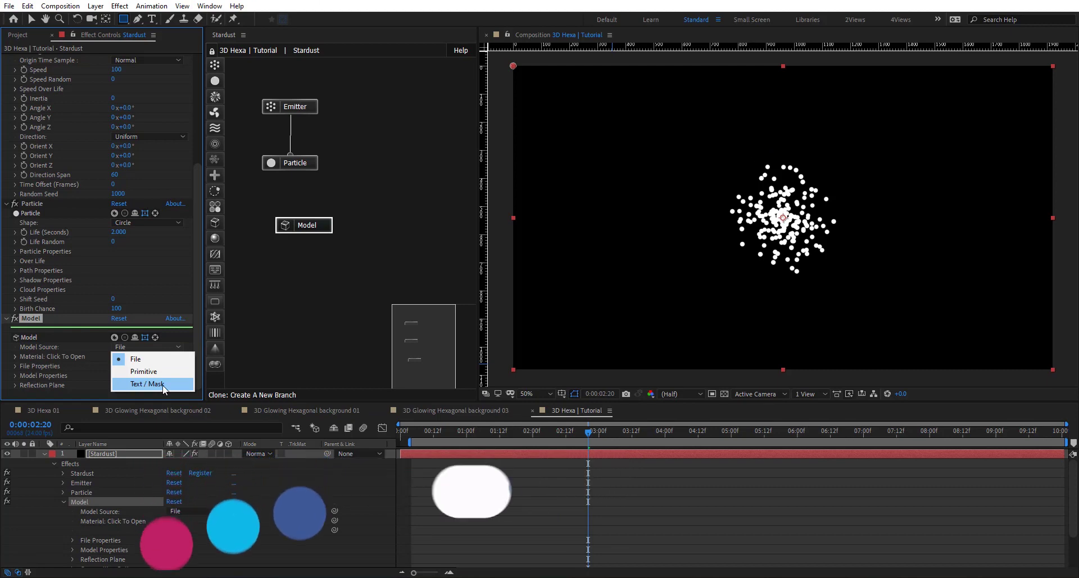
pyautogui.click(163, 384)
pyautogui.scroll(-2, 77, 357)
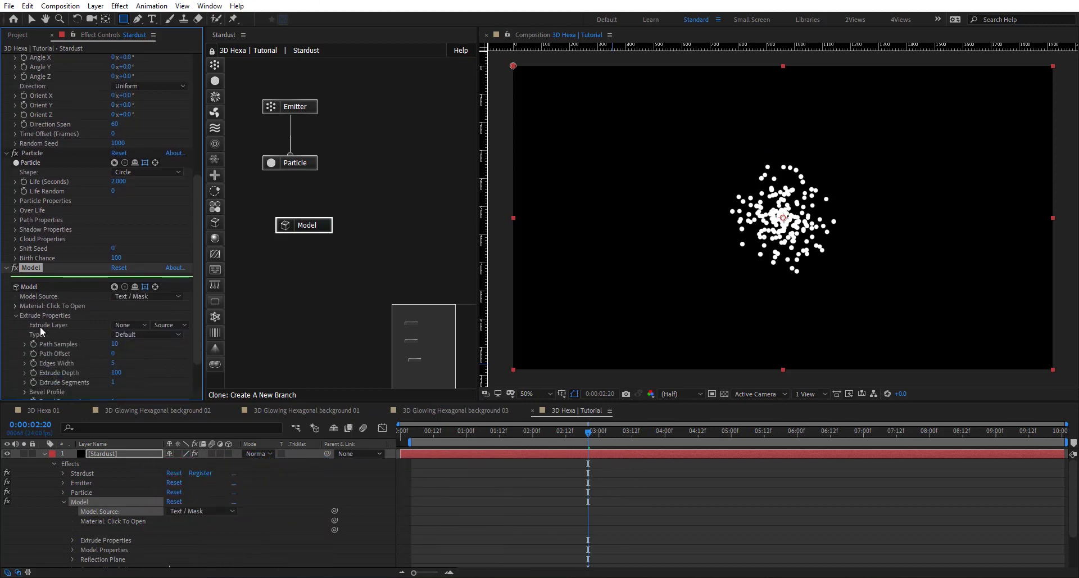
pyautogui.click(140, 324)
pyautogui.click(147, 365)
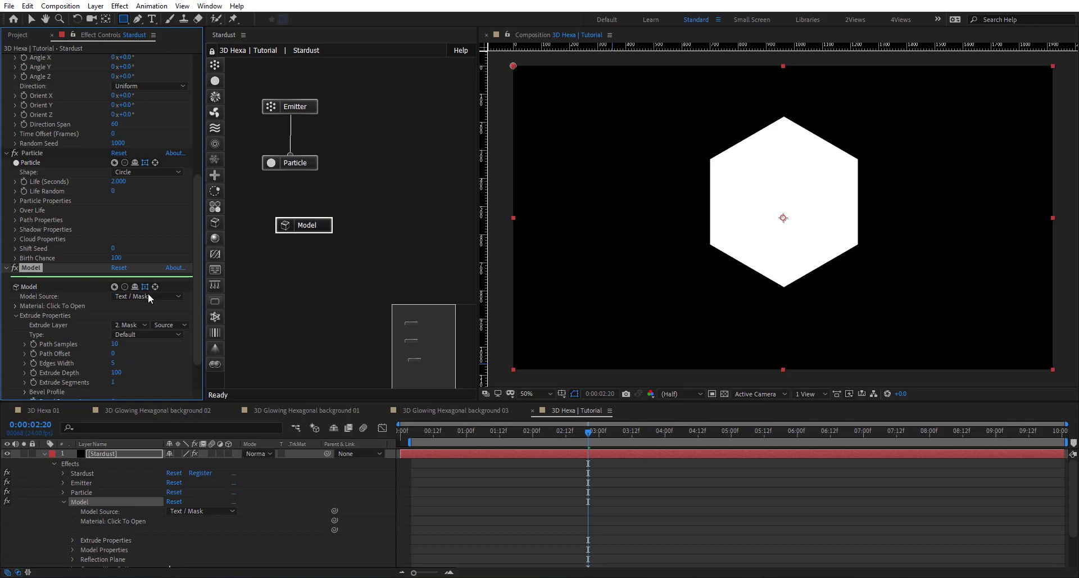
# Set the model's size to 10 in its model properties
pyautogui.scroll(-2, 112, 326)
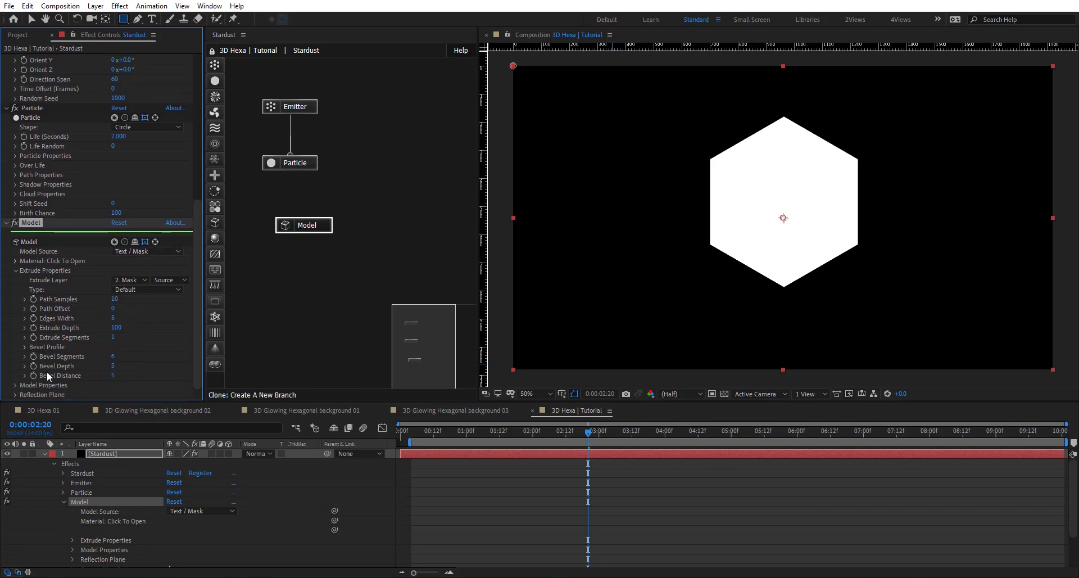
pyautogui.click(15, 386)
pyautogui.click(115, 260)
pyautogui.write('10')
pyautogui.press('Return')
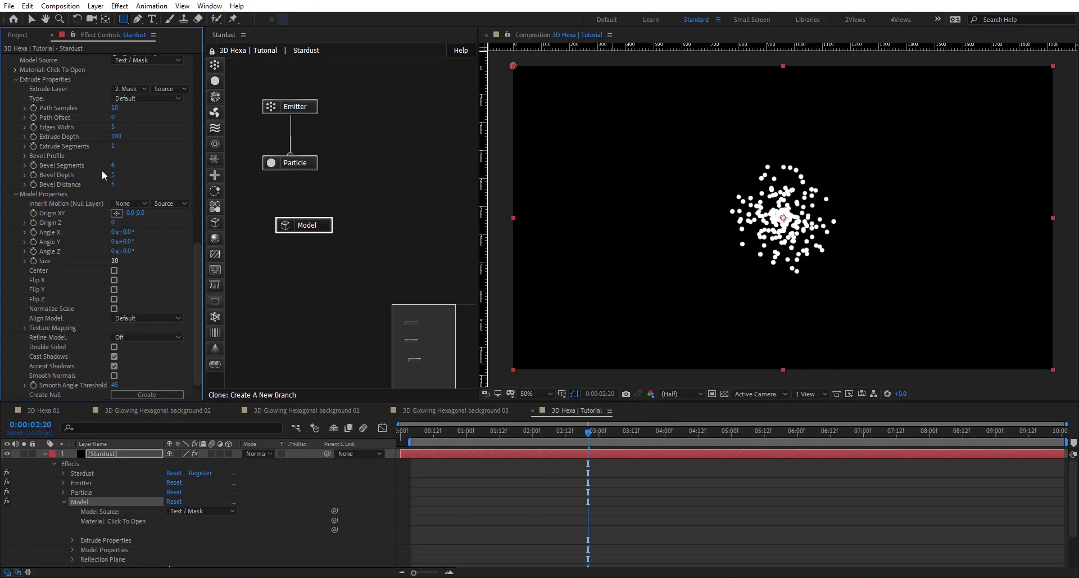
# Set the model's bevel segments, bevel depth and bevel distance to 0, and disable the Model node
pyautogui.click(113, 164)
pyautogui.write('0')
pyautogui.press('Return')
pyautogui.click(114, 176)
pyautogui.write('0')
pyautogui.press('Return')
pyautogui.click(113, 185)
pyautogui.write('0')
pyautogui.press('Return')
pyautogui.rightClick(325, 224)
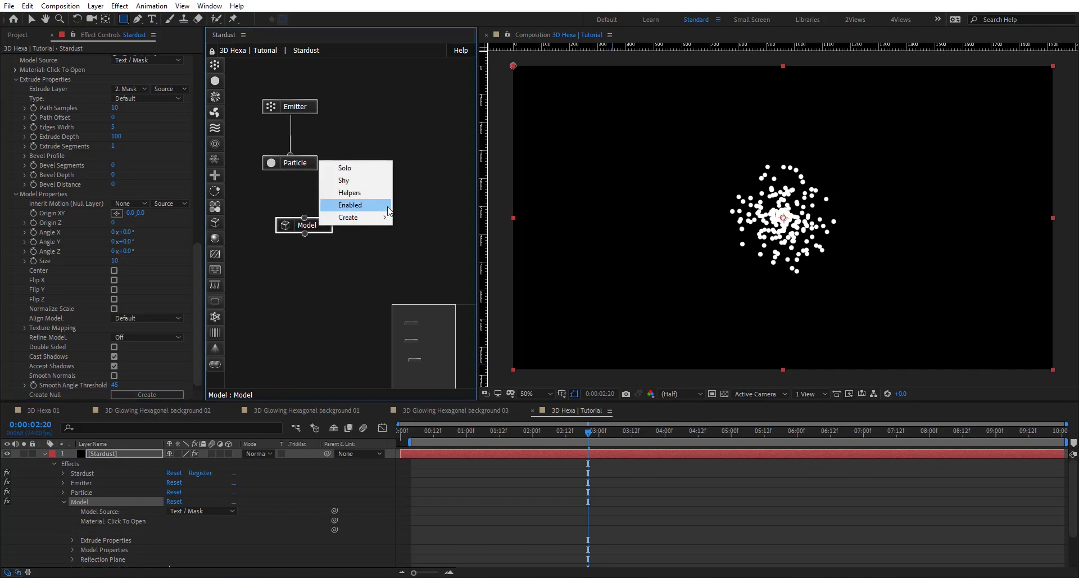
pyautogui.click(348, 206)
# Set the emitter's type to Grid, emitting to Once and speed to 0
pyautogui.click(309, 106)
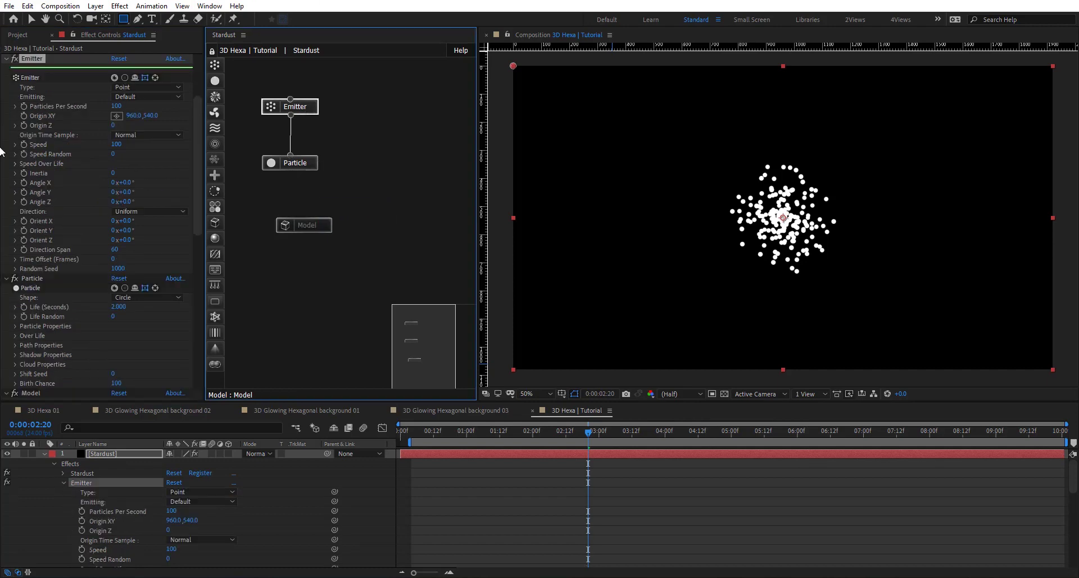
pyautogui.click(157, 87)
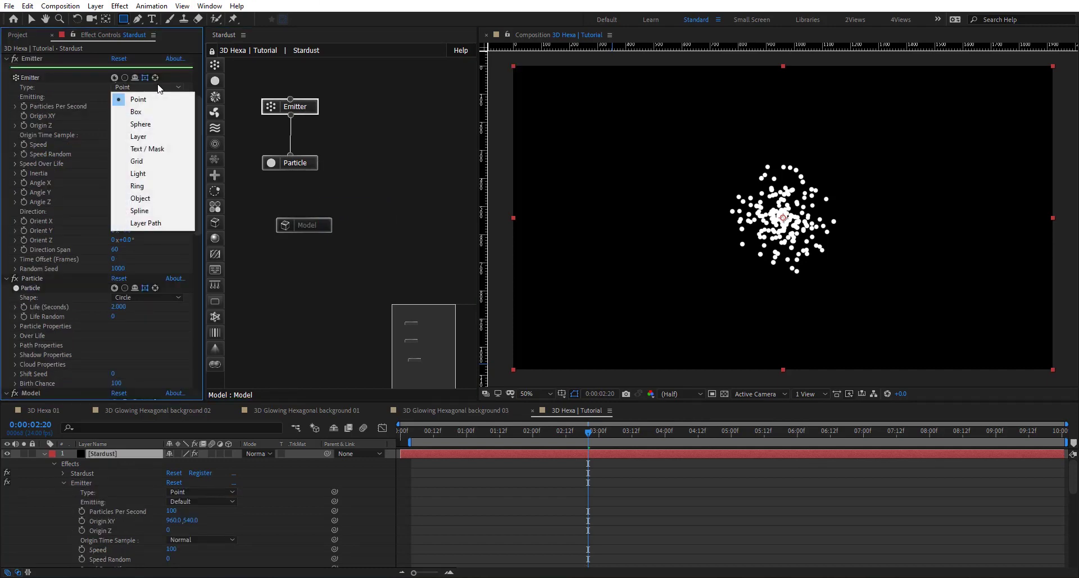
pyautogui.click(156, 162)
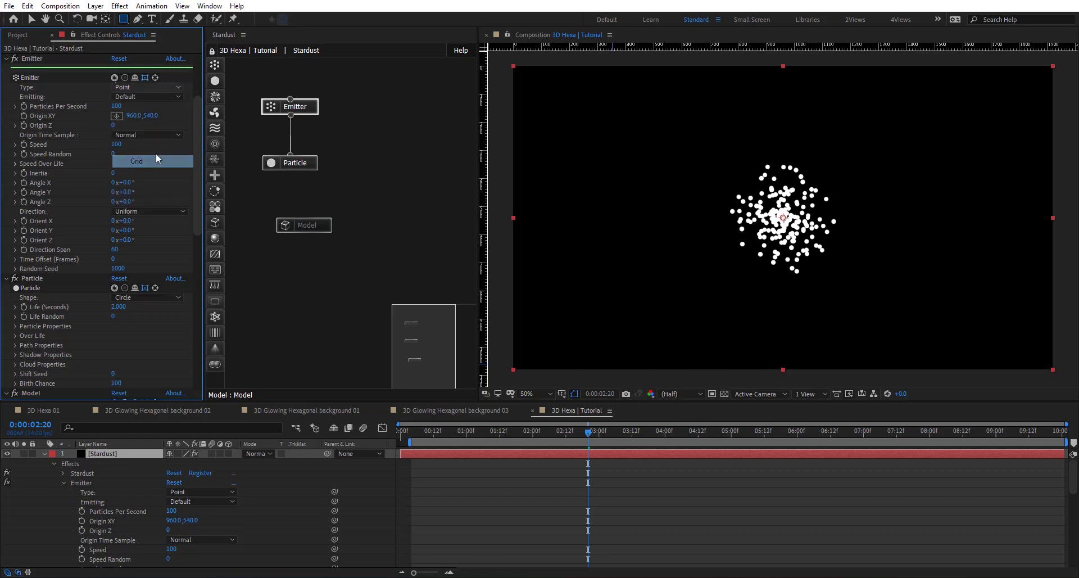
pyautogui.click(140, 95)
pyautogui.click(138, 117)
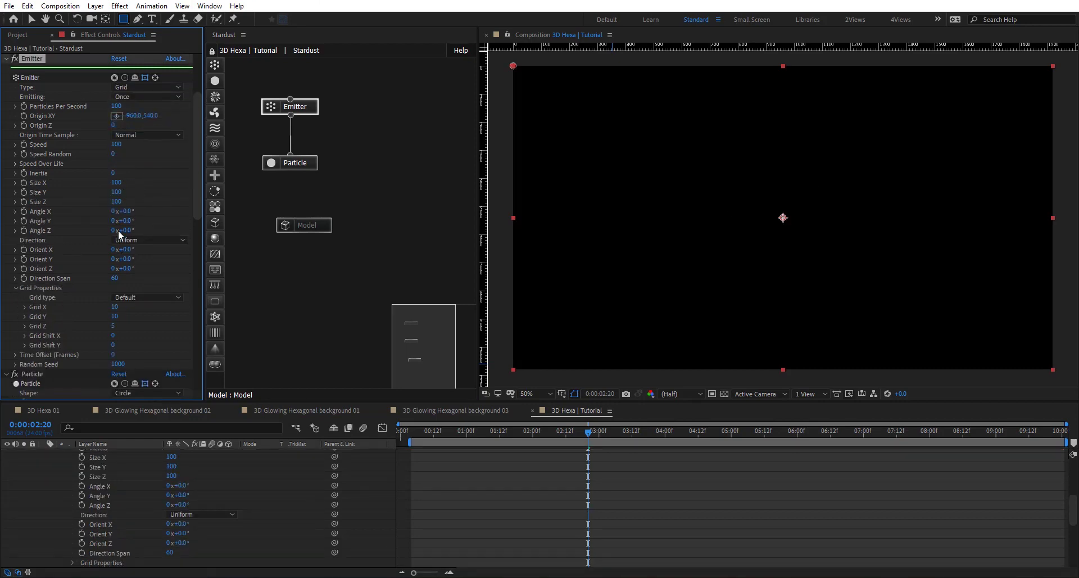
pyautogui.click(115, 145)
pyautogui.write('0')
pyautogui.press('Return')
# Set the Particle node's life to 20 seconds
pyautogui.click(312, 164)
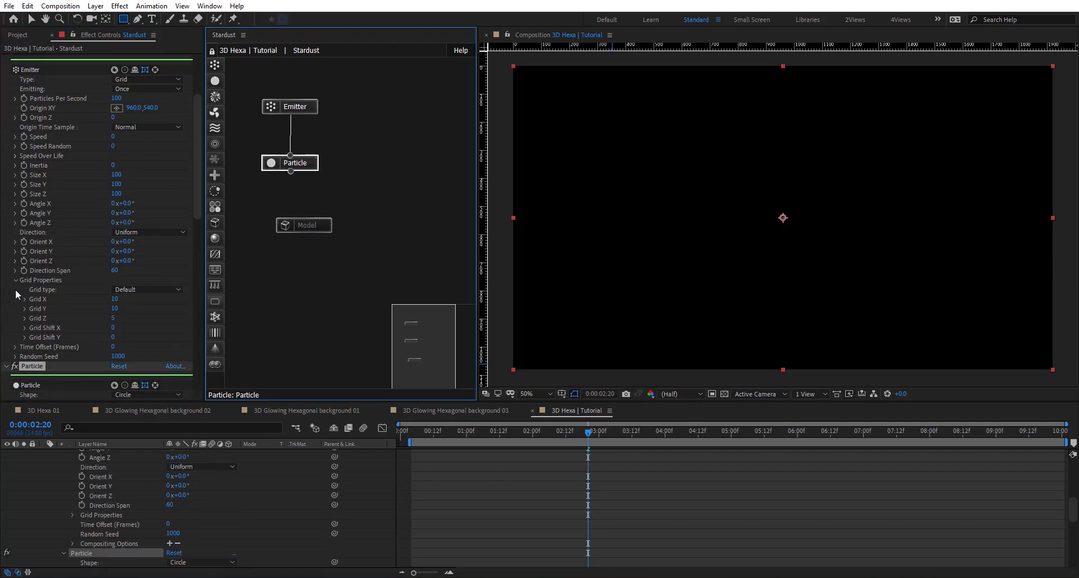
pyautogui.scroll(-2, 15, 288)
pyautogui.click(115, 344)
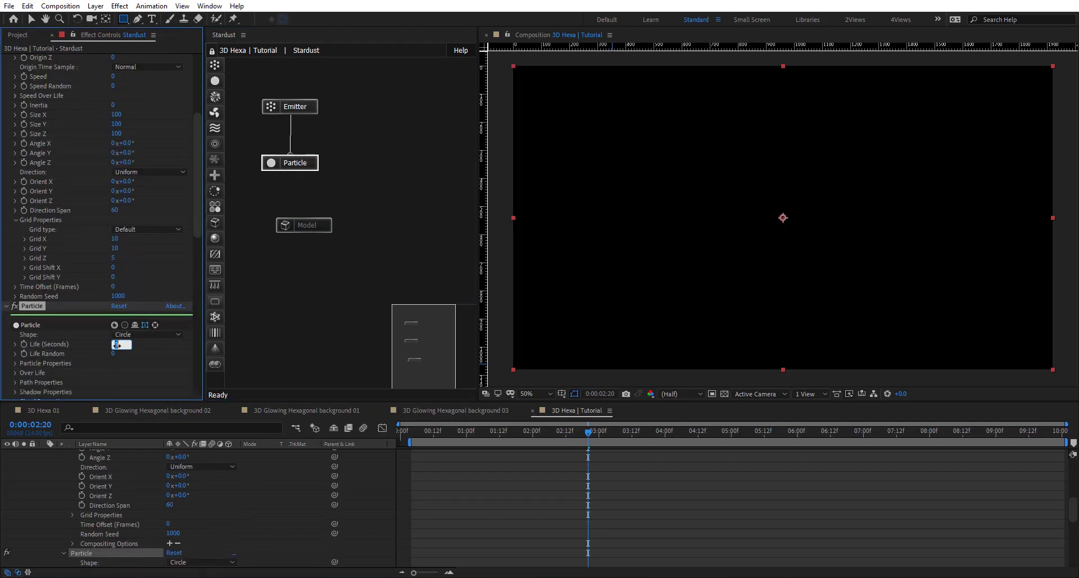
pyautogui.write('20')
pyautogui.press('Return')
# Set the emitter's Size X and Size Y to 1920
pyautogui.click(303, 113)
pyautogui.moveTo(116, 182); pyautogui.dragTo(184, 178)
pyautogui.click(116, 182)
pyautogui.write('1920')
pyautogui.press('Return')
pyautogui.click(118, 191)
pyautogui.write('1920')
pyautogui.press('Return')
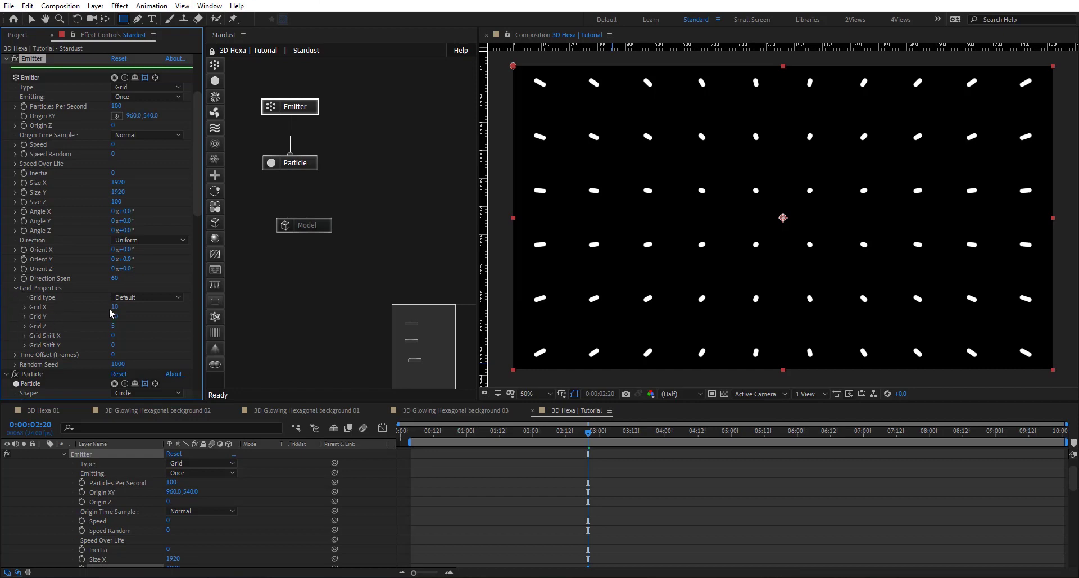
# Set the emitter's Grid X to 33 and Grid Z to 1
pyautogui.moveTo(121, 307); pyautogui.dragTo(240, 302)
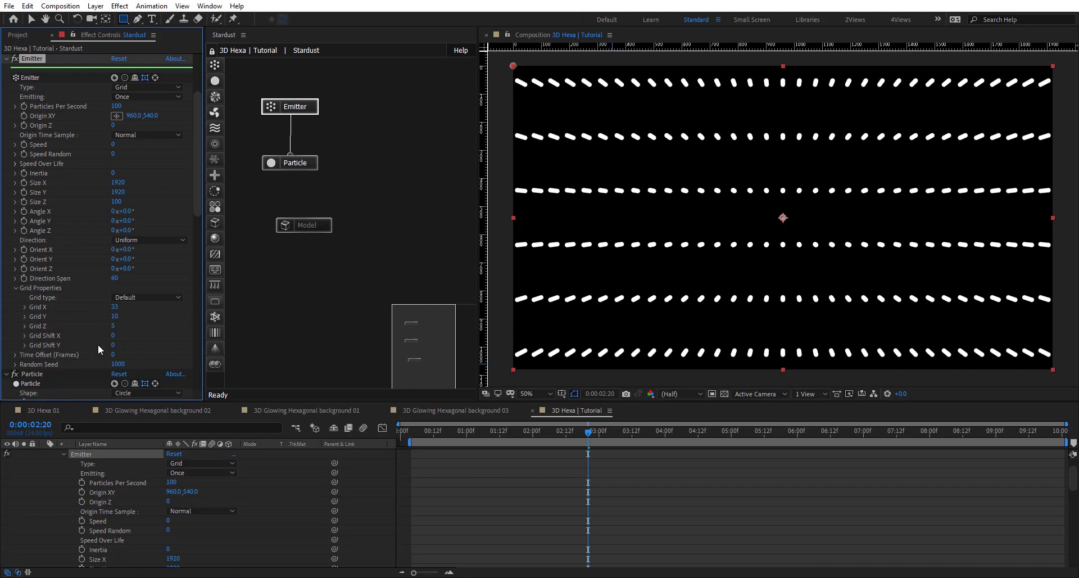
pyautogui.click(113, 326)
pyautogui.write('1')
pyautogui.press('Return')
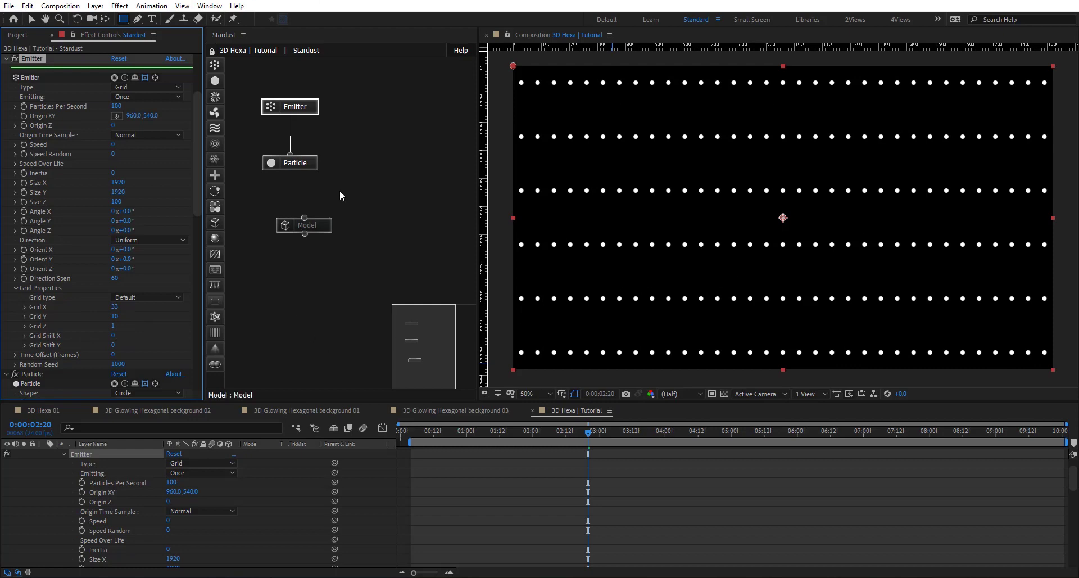
# Set the particle size to 1 pixel and the particle shape to Model
pyautogui.click(309, 165)
pyautogui.scroll(-4, 39, 283)
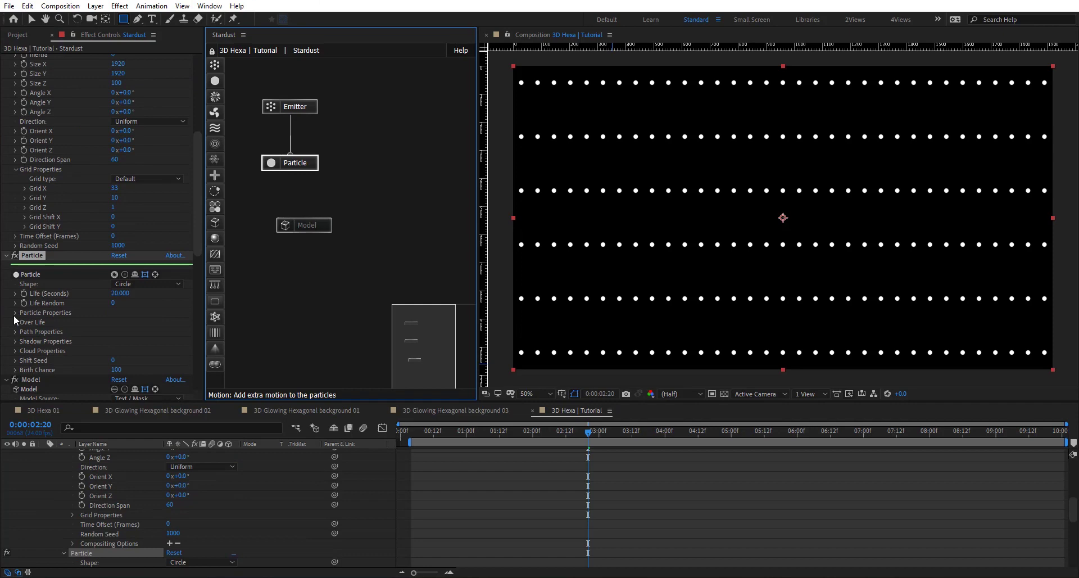
pyautogui.click(15, 313)
pyautogui.scroll(-1, 13, 315)
pyautogui.click(114, 289)
pyautogui.write('1')
pyautogui.press('Return')
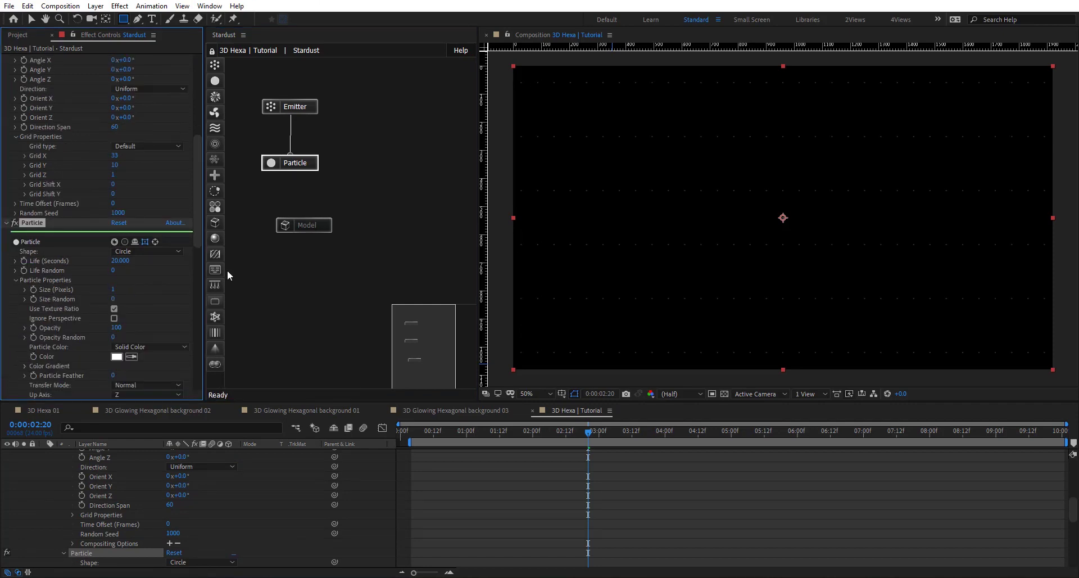
pyautogui.click(175, 252)
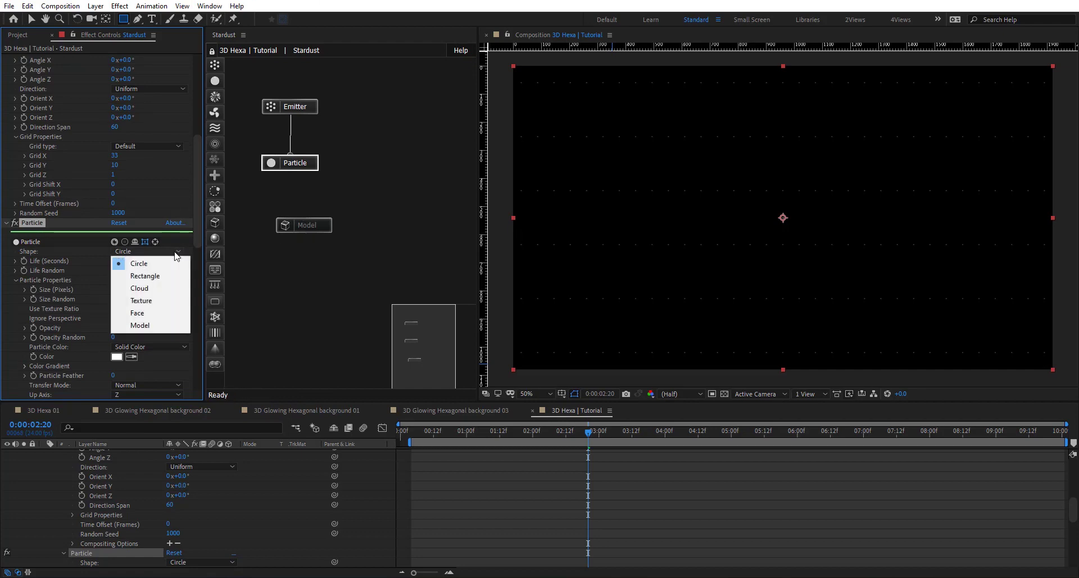
pyautogui.click(144, 325)
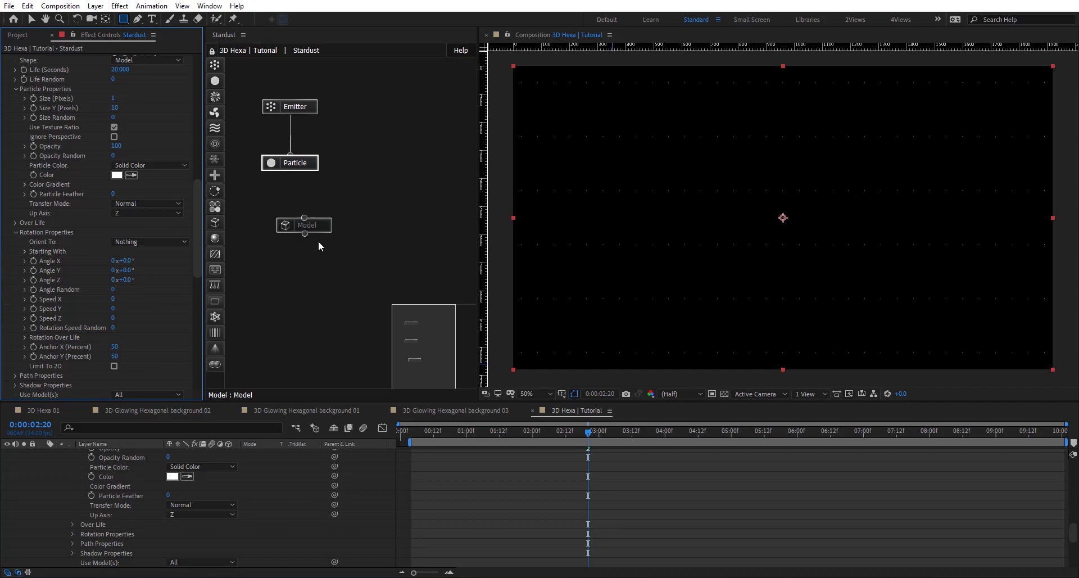
# Enable the Model node and connect it to the Particle node
pyautogui.rightClick(311, 226)
pyautogui.click(343, 207)
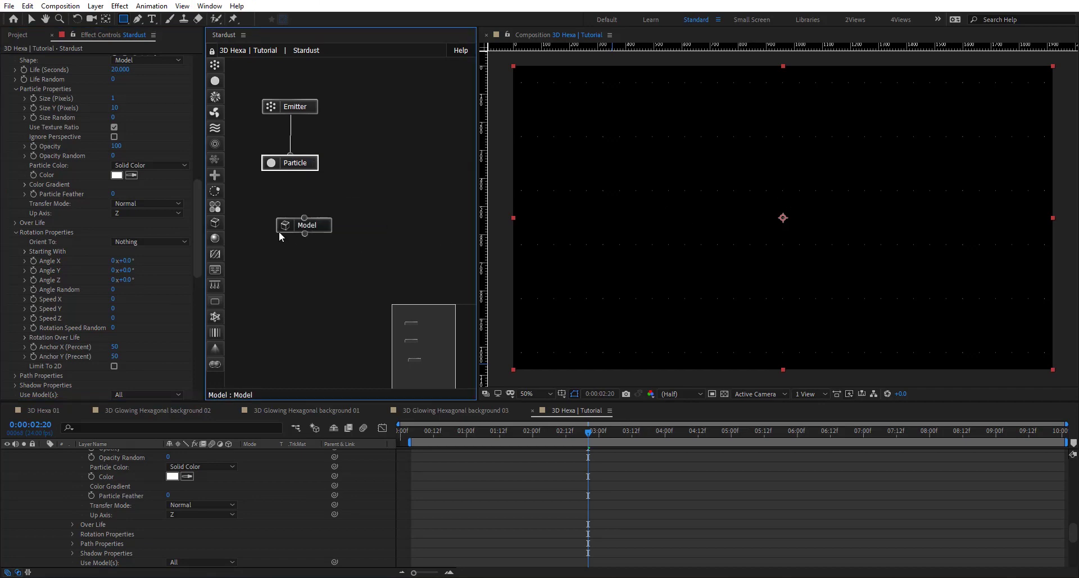
pyautogui.moveTo(304, 218); pyautogui.dragTo(305, 164)
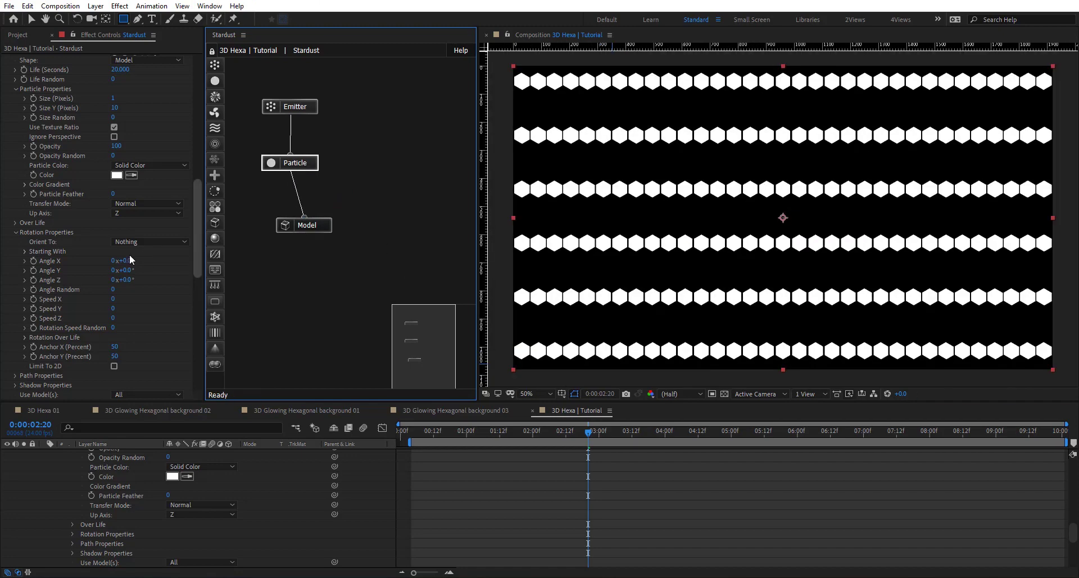
# Set the emitter's Grid X to 37 and Grid Y to 23, and collapse the Stardust layer's properties
pyautogui.click(314, 105)
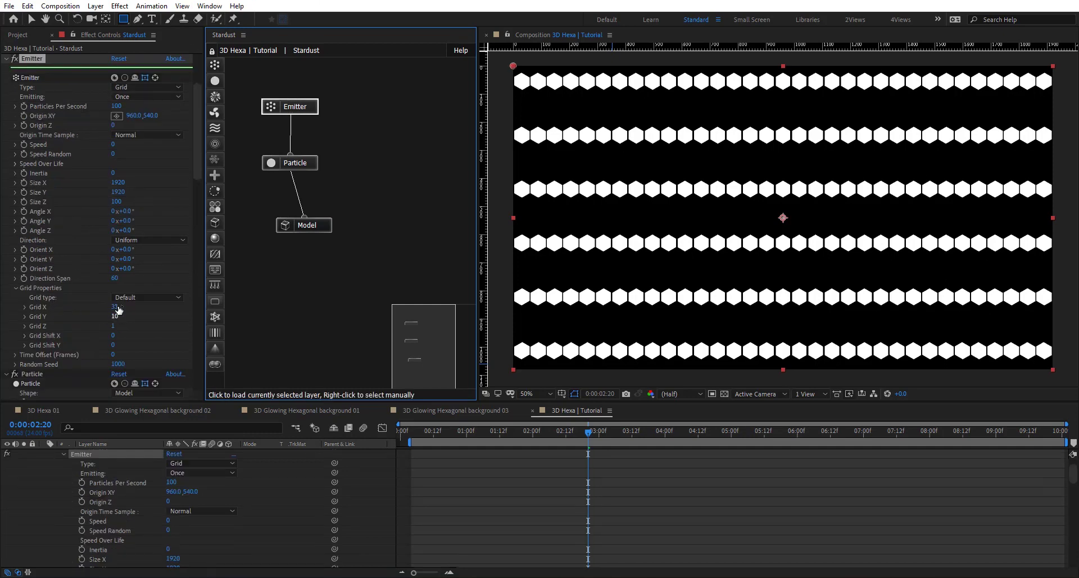
pyautogui.moveTo(118, 309); pyautogui.dragTo(182, 307)
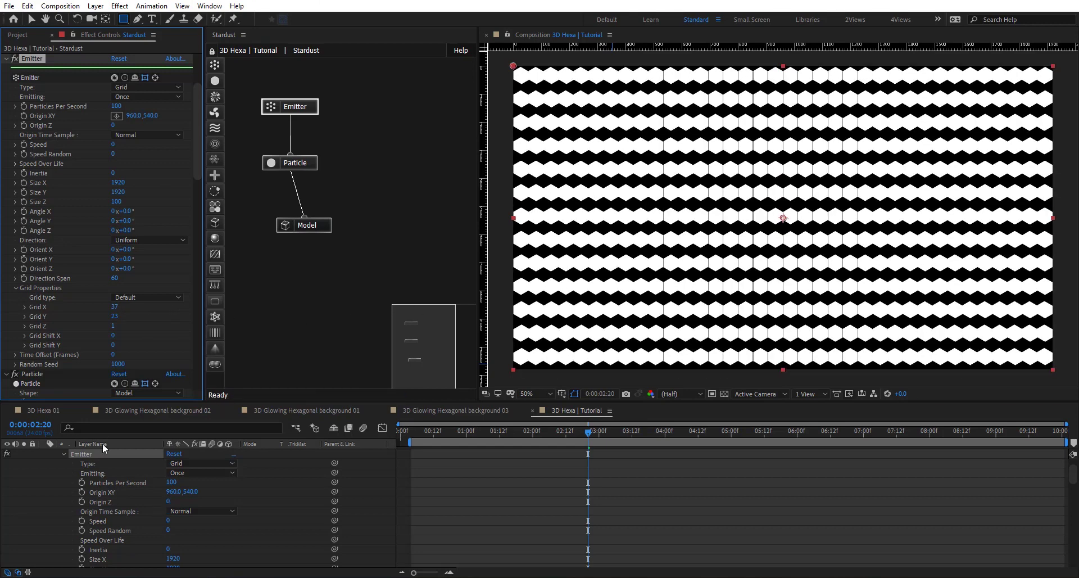
pyautogui.scroll(2, 100, 457)
pyautogui.click(44, 453)
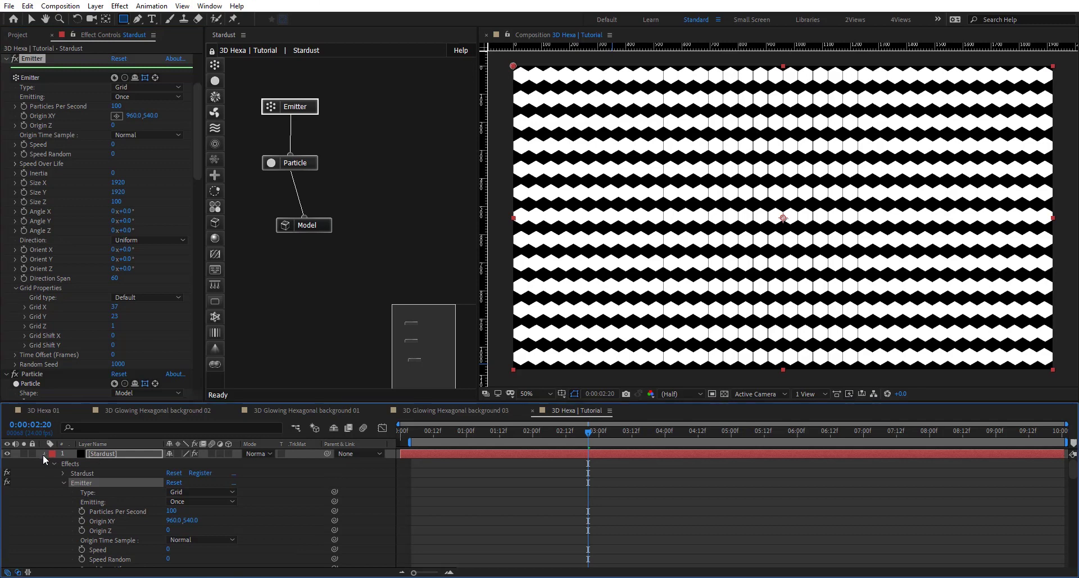
# Show the composition grid with the Mask layer selected to examine the hexagon against it, and hide the grid again
pyautogui.click(105, 463)
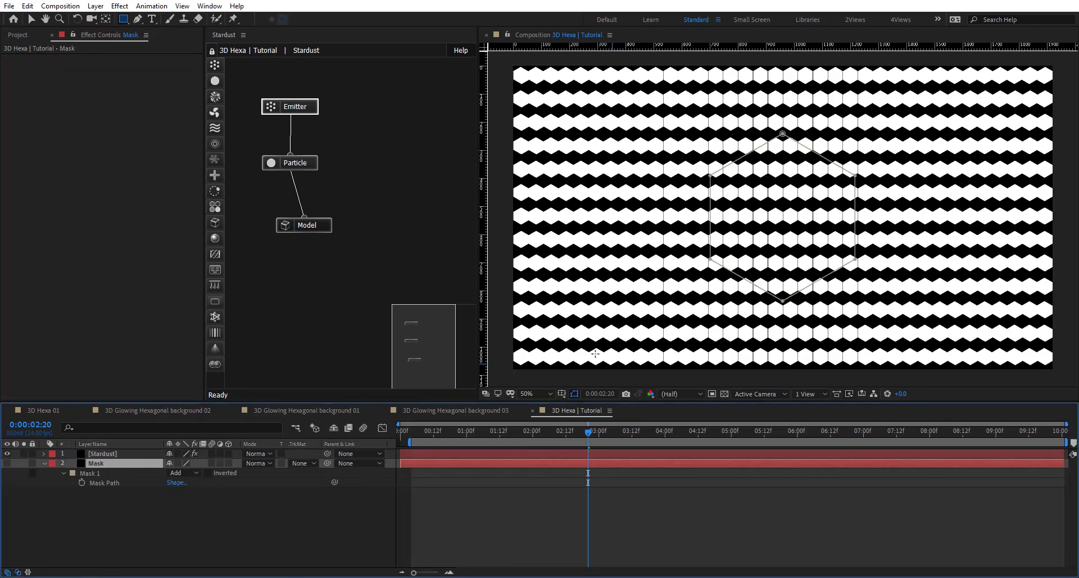
pyautogui.click(562, 394)
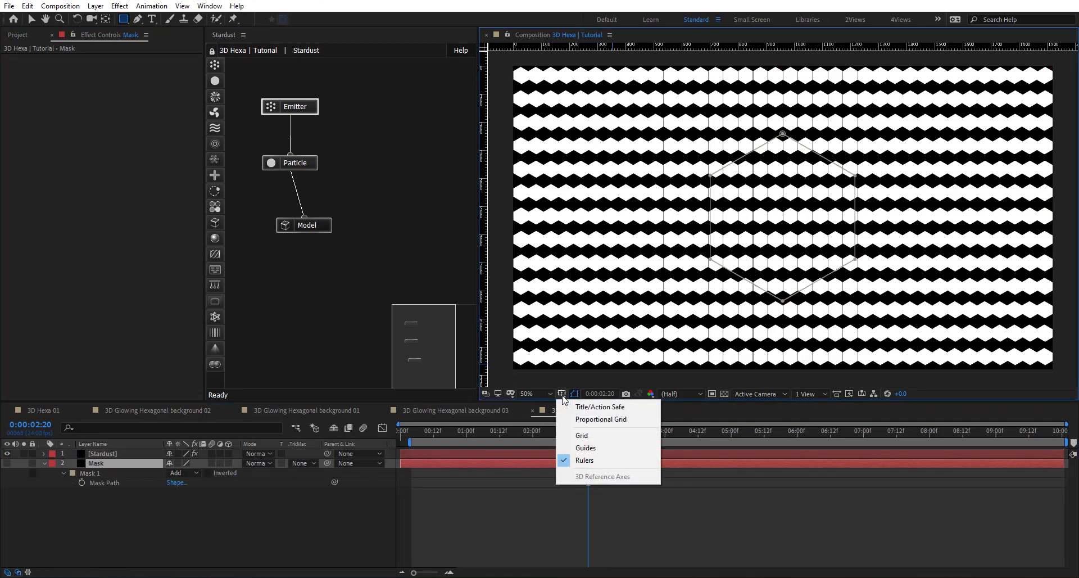
pyautogui.click(581, 434)
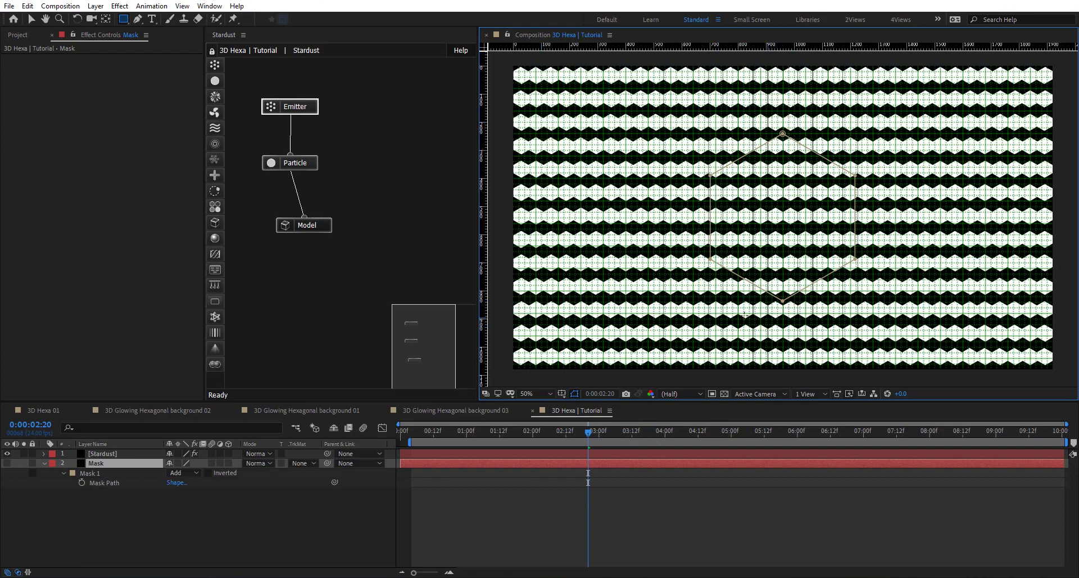
pyautogui.click(562, 394)
pyautogui.click(582, 436)
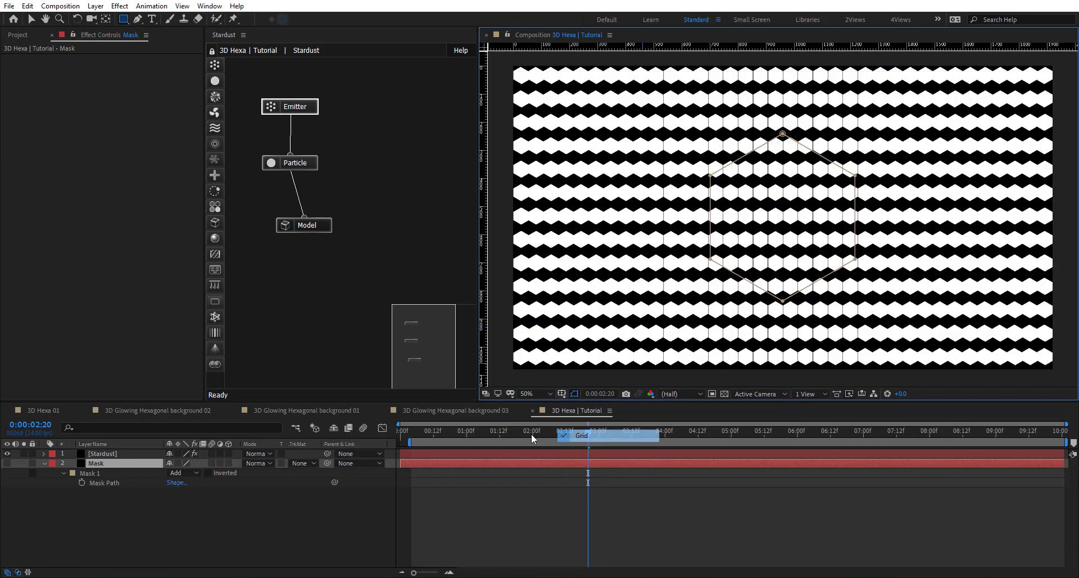
# Set the emitter's Grid X to 38 and Grid Y to 43
pyautogui.click(298, 107)
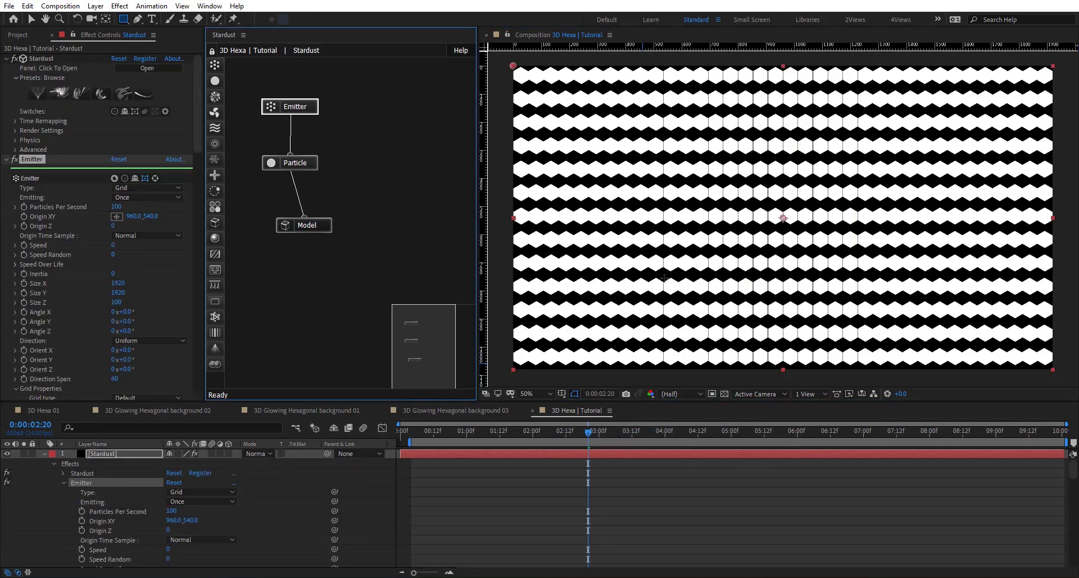
pyautogui.scroll(-5, 57, 289)
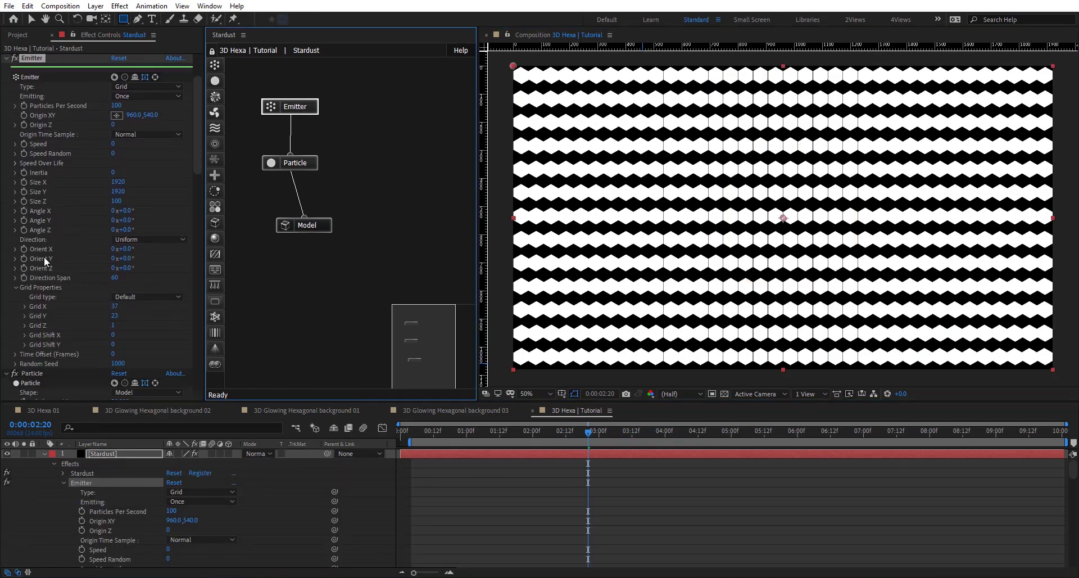
pyautogui.click(116, 305)
pyautogui.press('BackSpace')
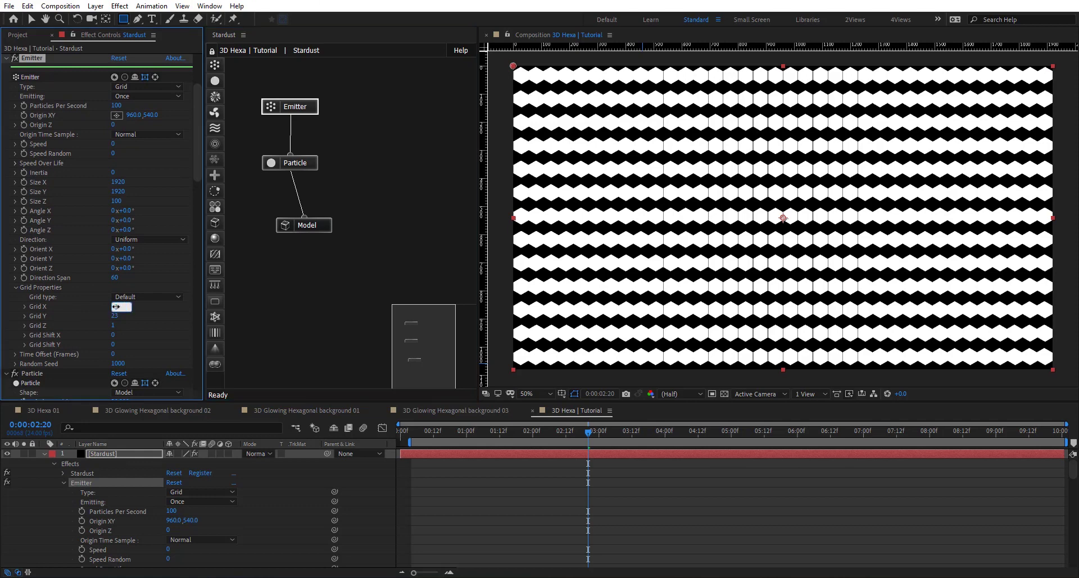
pyautogui.press('Return')
pyautogui.click(115, 316)
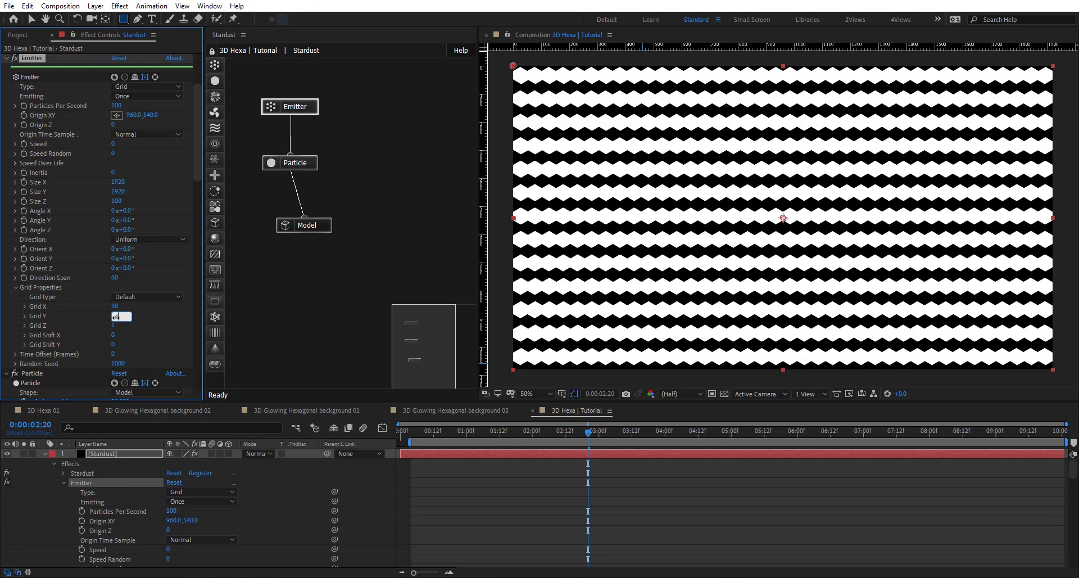
pyautogui.press('Return')
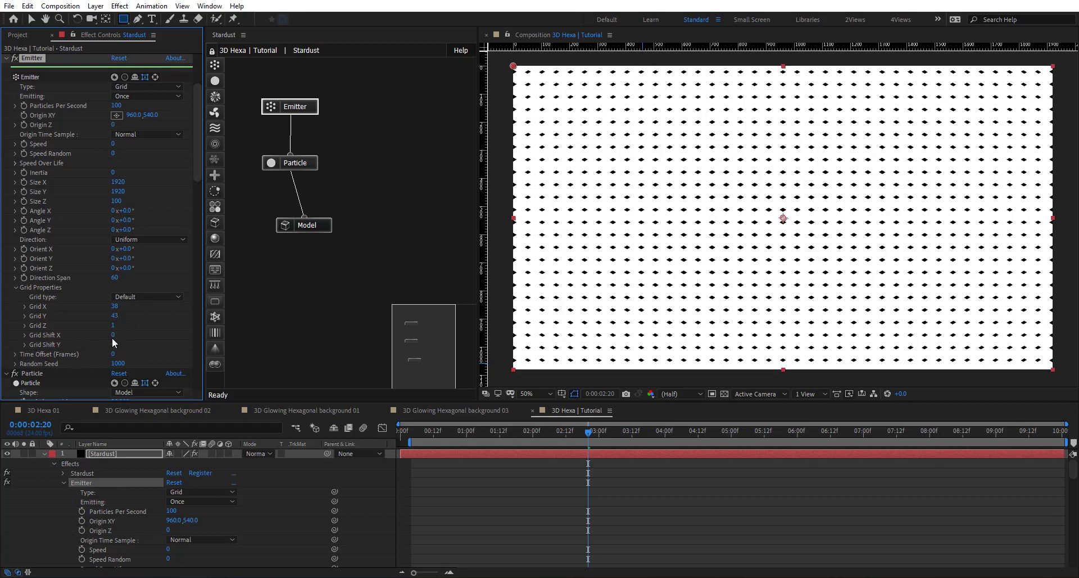
# Set the emitter's Grid Shift X to 25 so the hexagon rows interlock without gaps
pyautogui.moveTo(113, 337)
pyautogui.mouseDown()
pyautogui.moveTo(199, 331)
pyautogui.moveTo(118, 340)
pyautogui.moveTo(127, 341)
pyautogui.mouseUp()
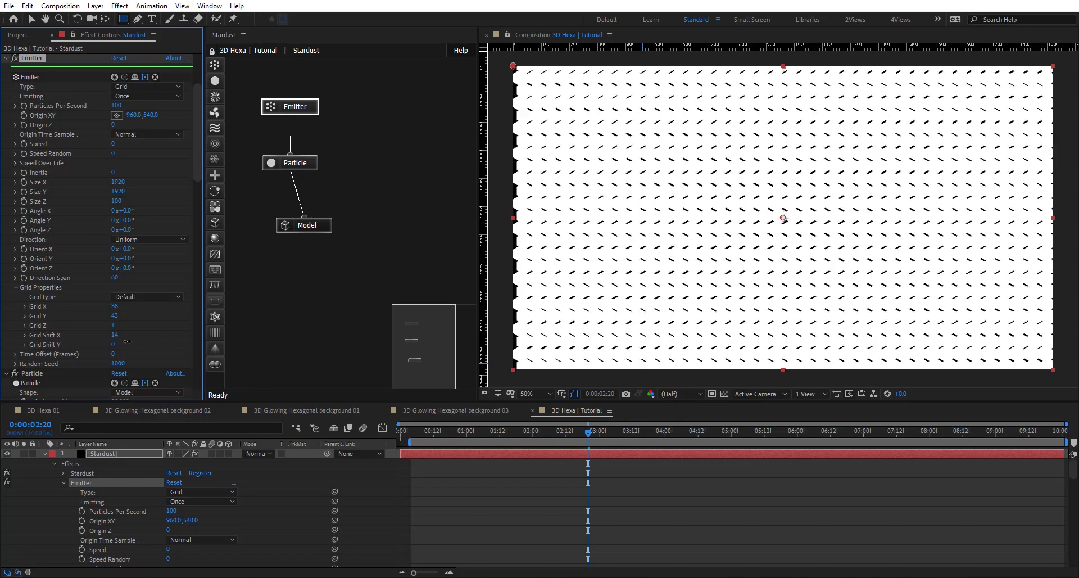
pyautogui.click(115, 335)
pyautogui.write('25')
pyautogui.press('Return')
# Add a new camera layer with its default settings to the composition
pyautogui.press('c')
pyautogui.rightClick(371, 470)
pyautogui.moveTo(444, 348)
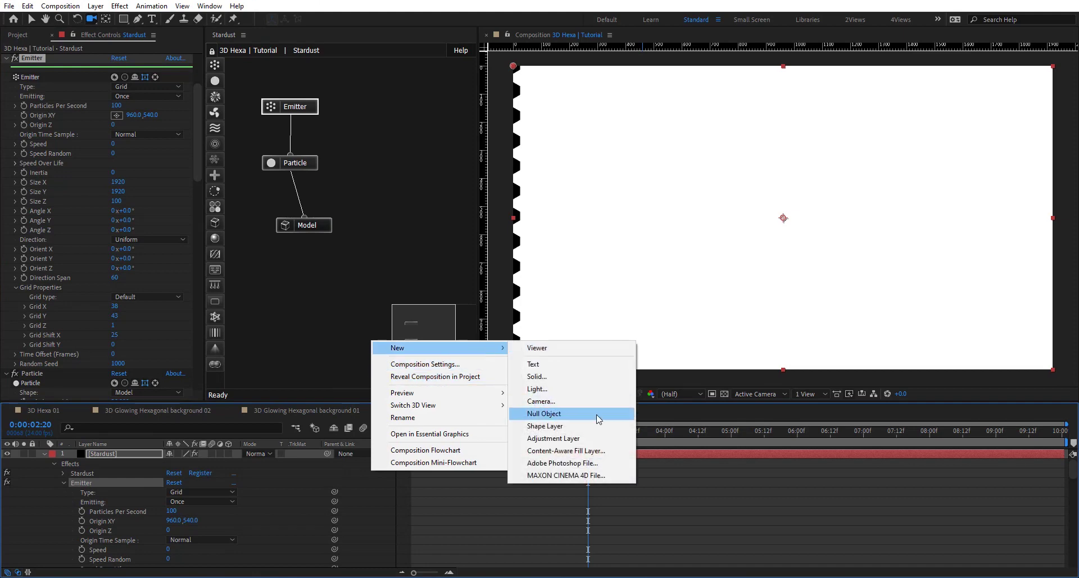
pyautogui.click(585, 401)
pyautogui.press('Return')
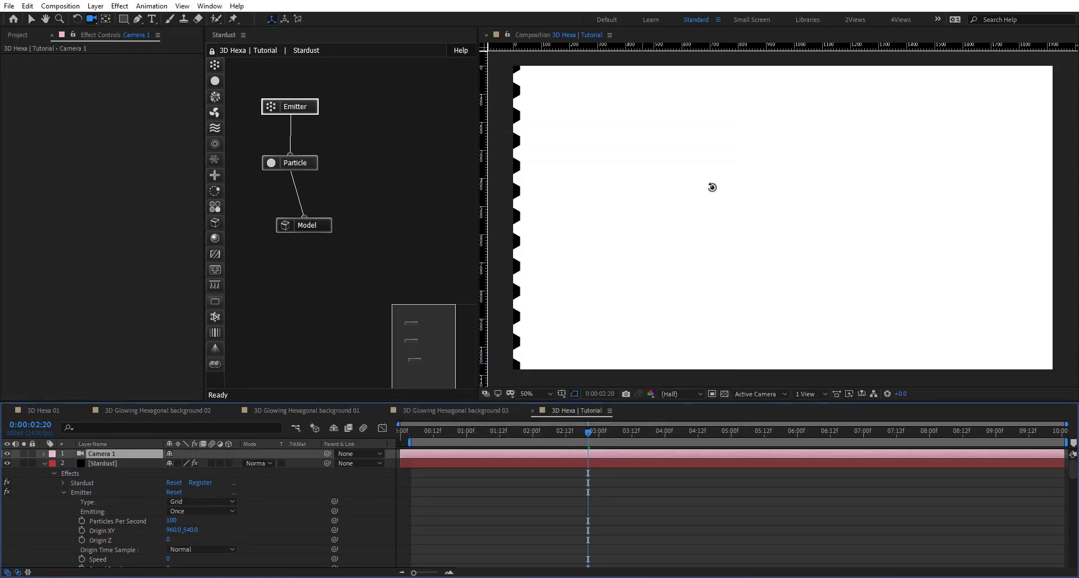
# Pull the camera back until the whole hexagon grid fits in frame and orbit it so the grid tilts away like a floor
pyautogui.rightClick(771, 171)
pyautogui.click(736, 181)
pyautogui.press('c')
pyautogui.scroll(-5, 766, 278)
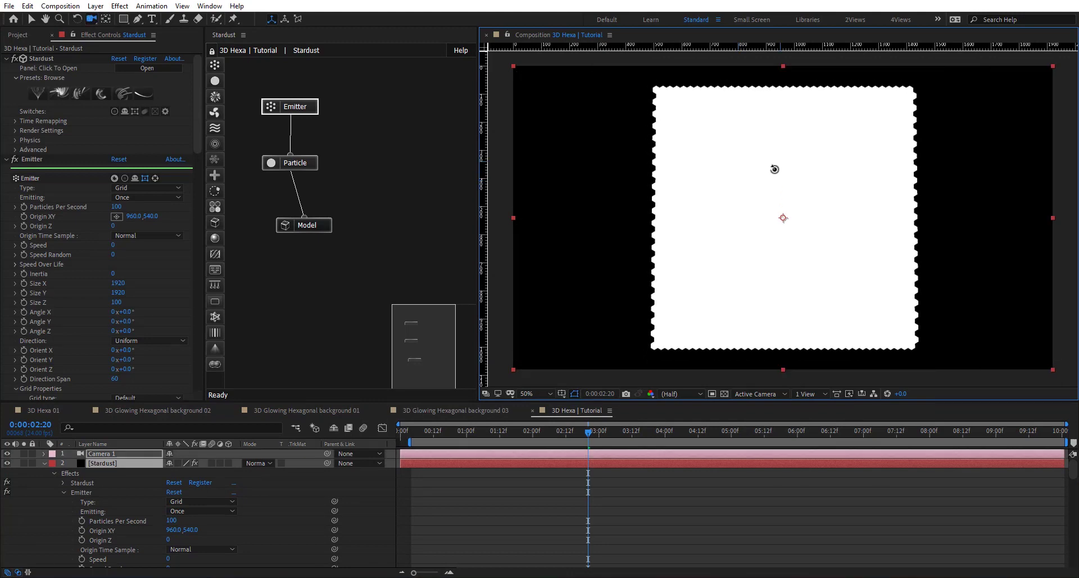
pyautogui.moveTo(774, 169); pyautogui.dragTo(773, 214)
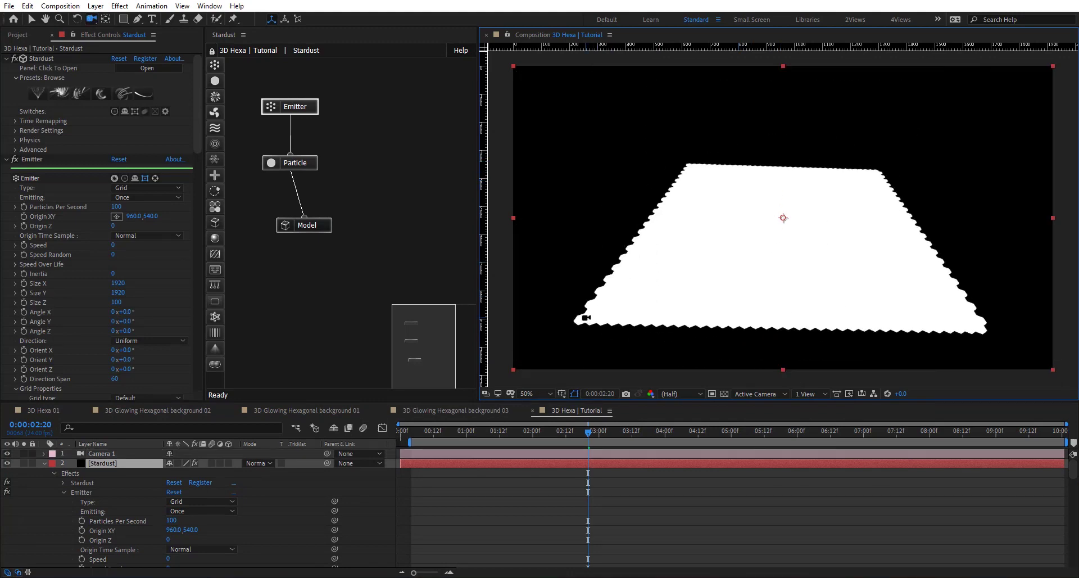
# Add a Turbulence node below the Model node and set its Position offset to 76
pyautogui.moveTo(220, 130); pyautogui.dragTo(315, 269)
pyautogui.scroll(-5, 53, 303)
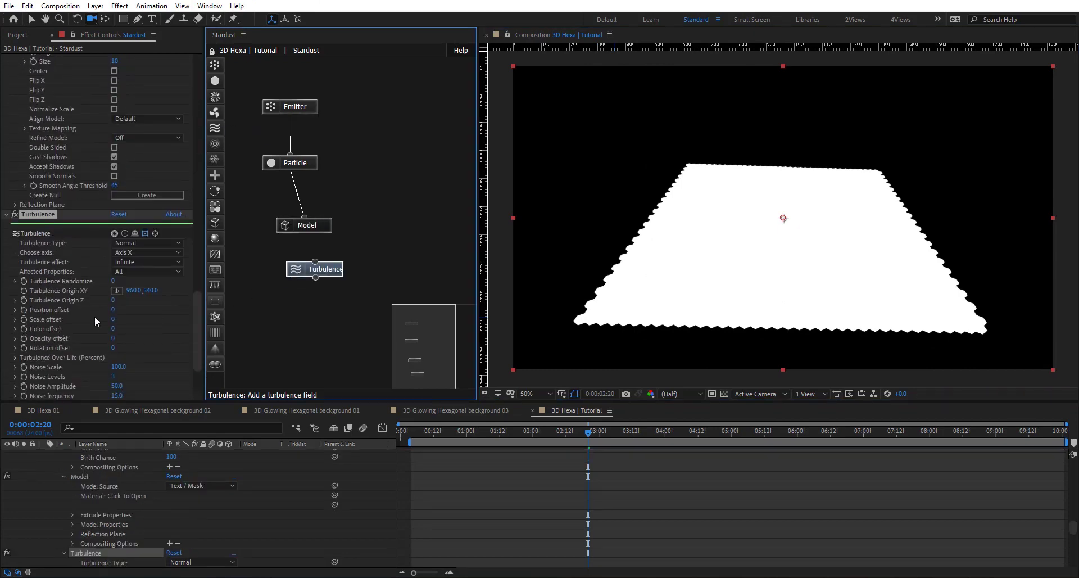
pyautogui.moveTo(112, 311); pyautogui.dragTo(151, 308)
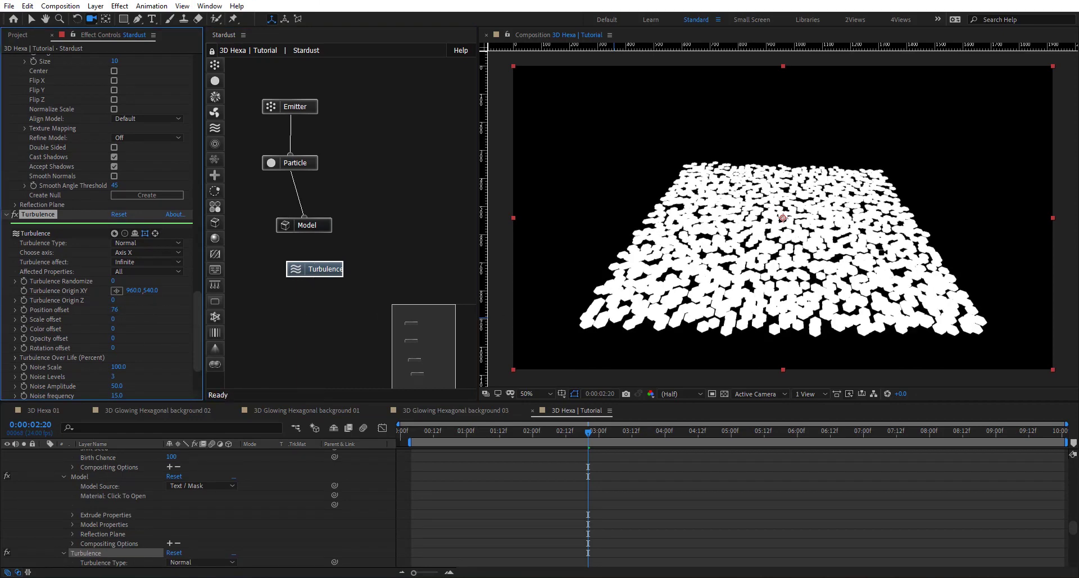
pyautogui.scroll(2, 795, 185)
pyautogui.moveTo(795, 185); pyautogui.dragTo(794, 175)
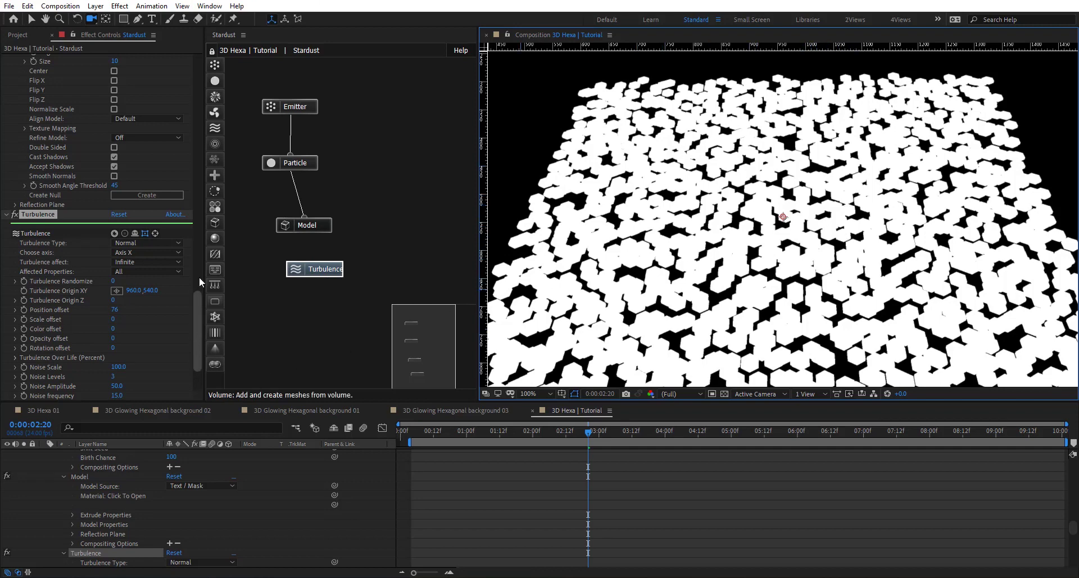
# Set the Turbulence type to Axis and its axis to Axis Z
pyautogui.click(165, 241)
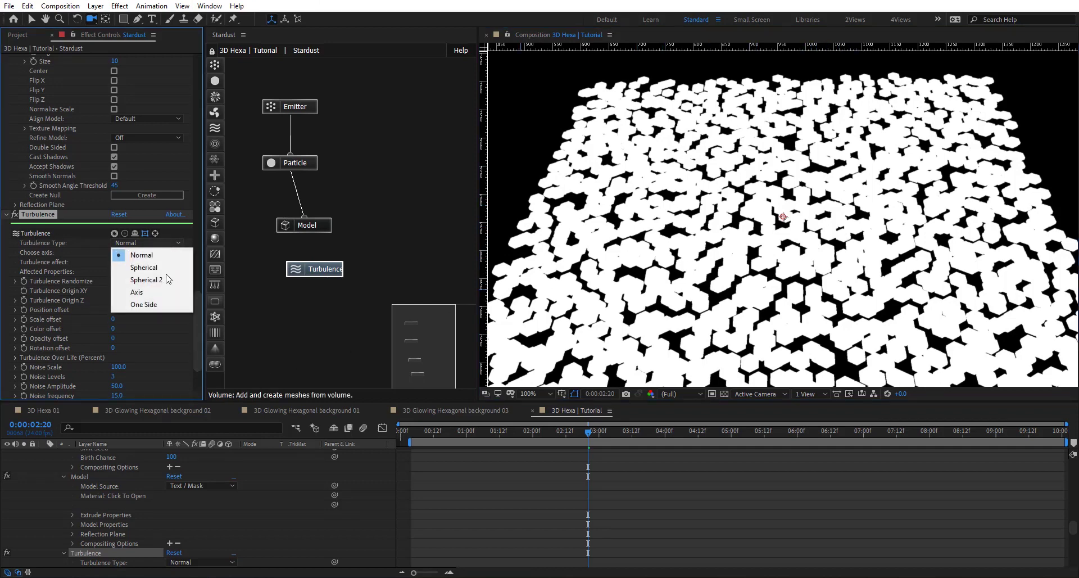
pyautogui.click(136, 291)
pyautogui.click(146, 251)
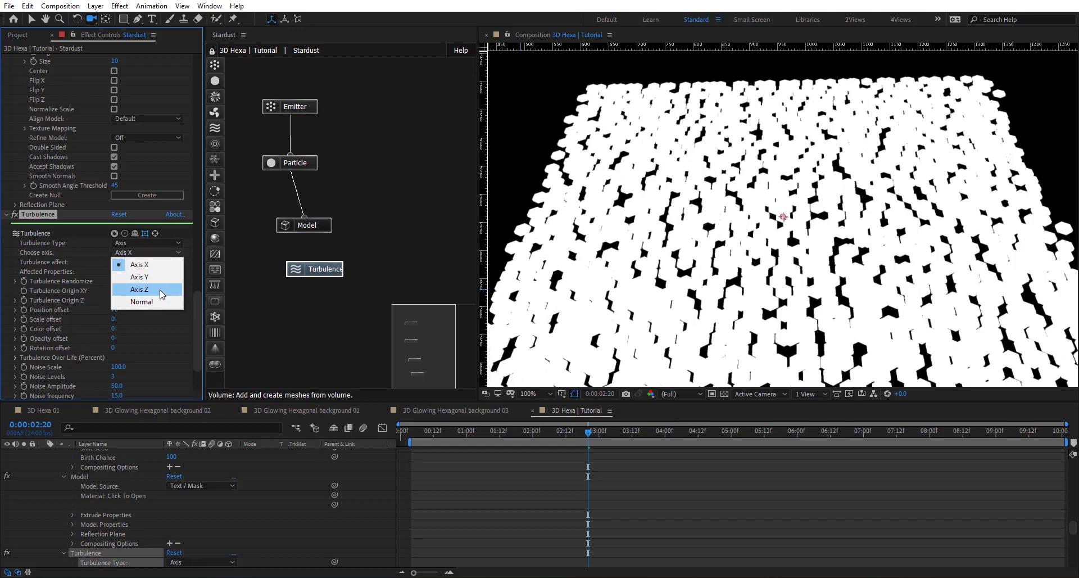
pyautogui.click(160, 289)
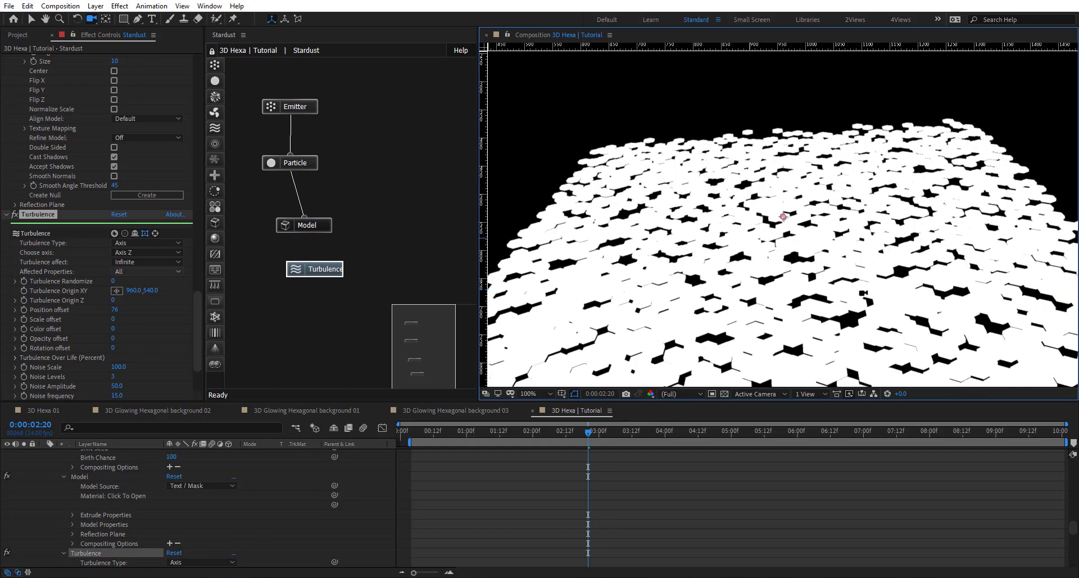
# Turn on Ambient Occlusion in Stardust's render settings
pyautogui.moveTo(195, 336); pyautogui.dragTo(202, 70)
pyautogui.click(15, 131)
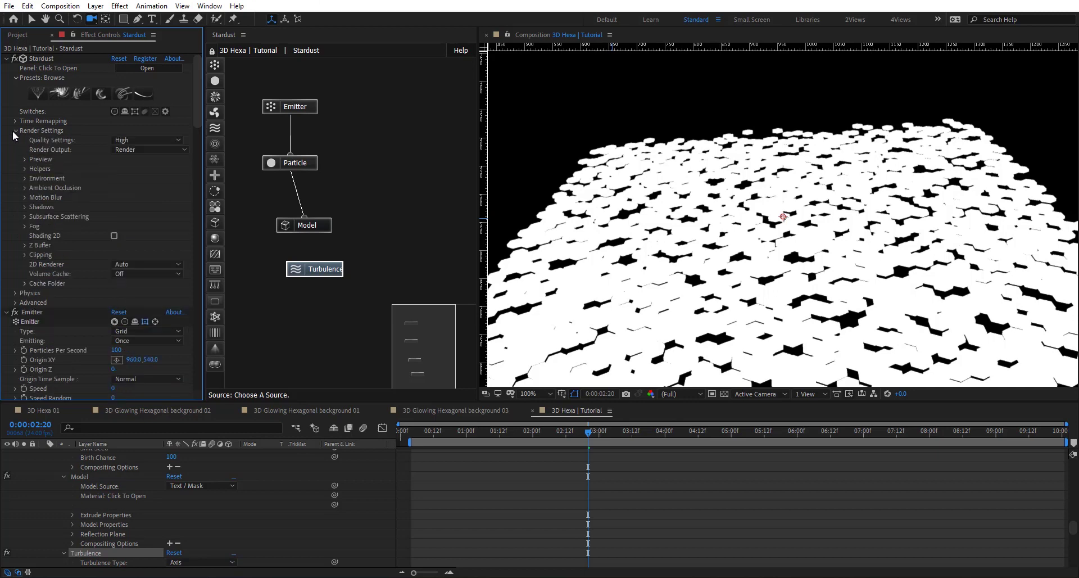
pyautogui.click(25, 189)
pyautogui.click(114, 198)
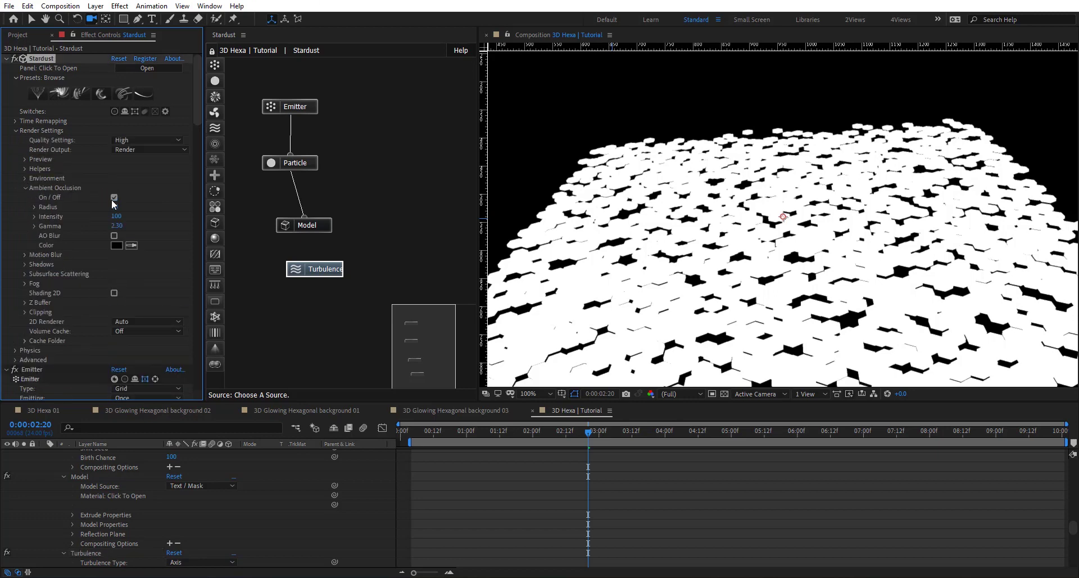
# Orbit the camera and move it in close so the hexagons fill the frame at a low angle
pyautogui.moveTo(780, 257); pyautogui.dragTo(795, 319)
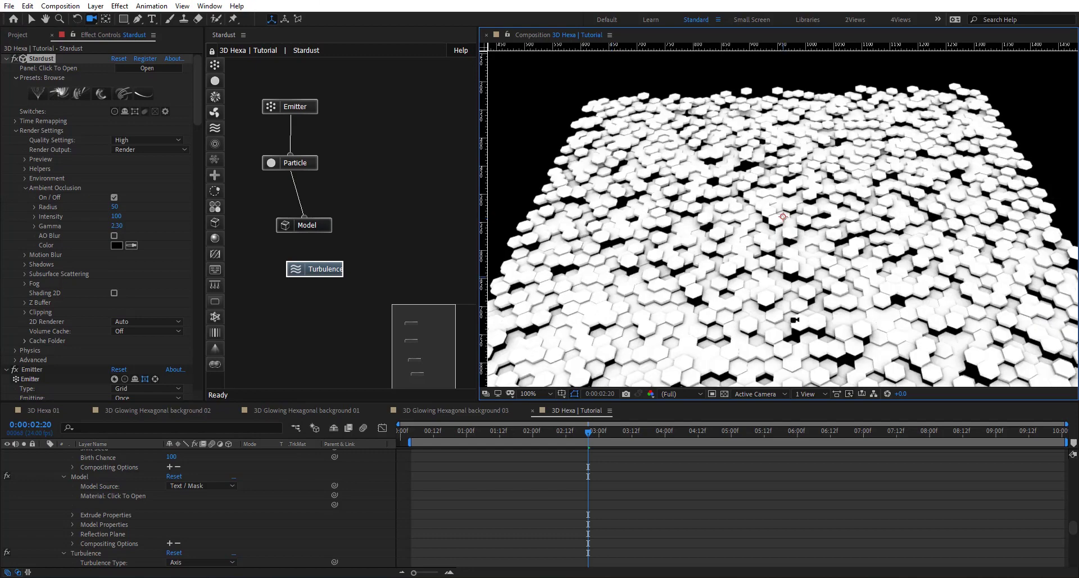
pyautogui.scroll(3, 816, 232)
pyautogui.press(',')
pyautogui.scroll(5, 747, 219)
pyautogui.moveTo(747, 217); pyautogui.dragTo(741, 195)
# Reduce the Turbulence node's Position offset to 54
pyautogui.click(303, 268)
pyautogui.scroll(-6, 56, 310)
pyautogui.scroll(-2, 56, 310)
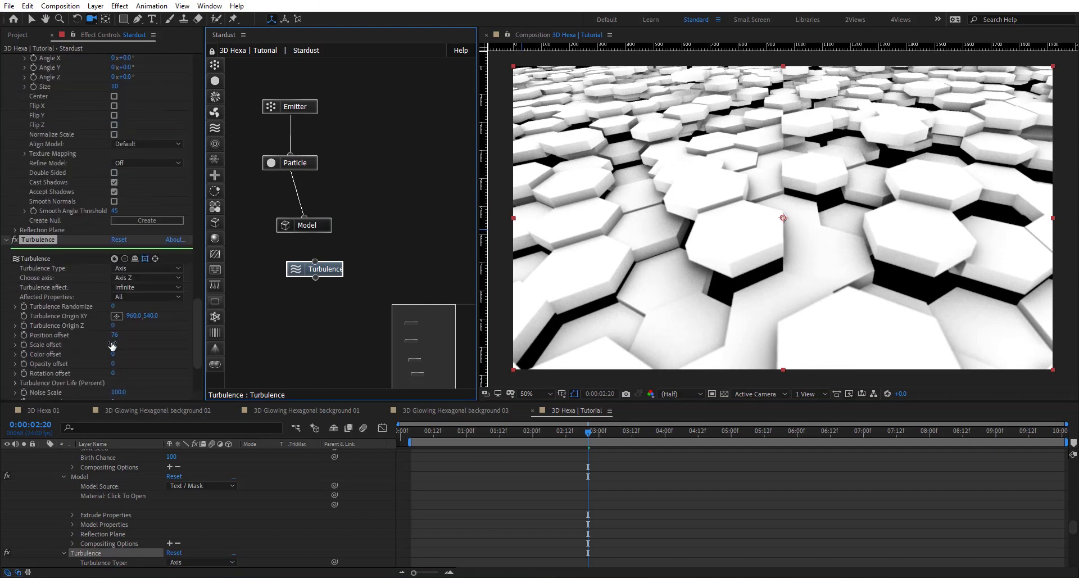
pyautogui.moveTo(117, 335); pyautogui.dragTo(100, 335)
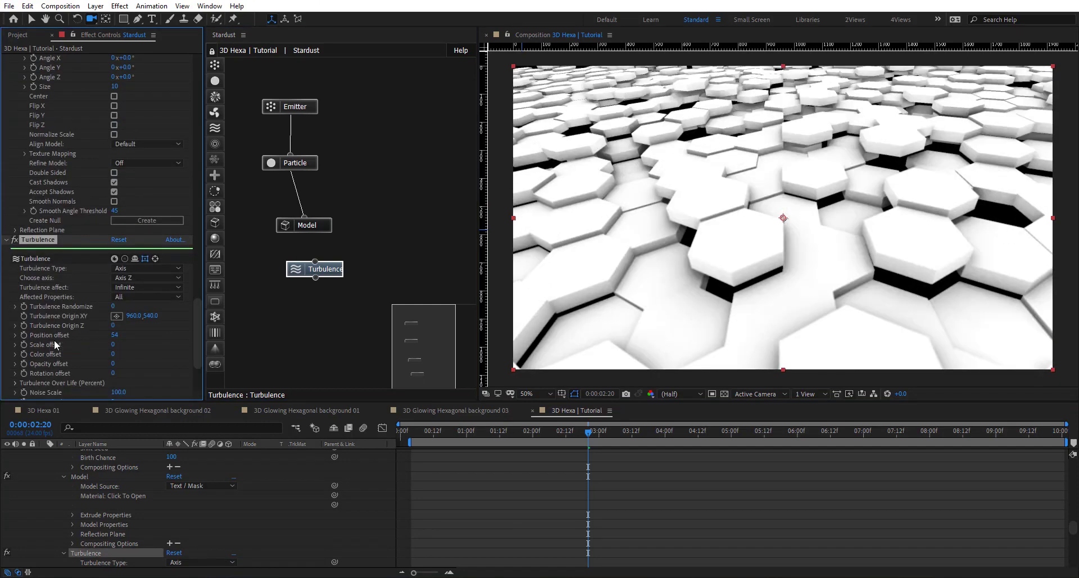
# Set the Turbulence node's Fractal Speed to 2 to animate the hexagons
pyautogui.scroll(-8, 194, 329)
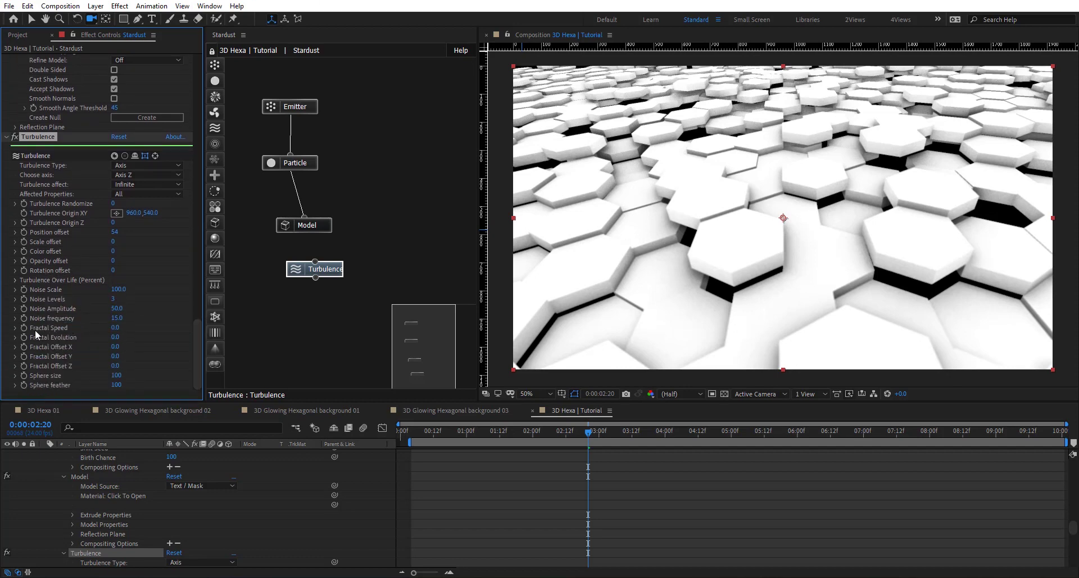
pyautogui.click(114, 327)
pyautogui.write('2')
pyautogui.press('Return')
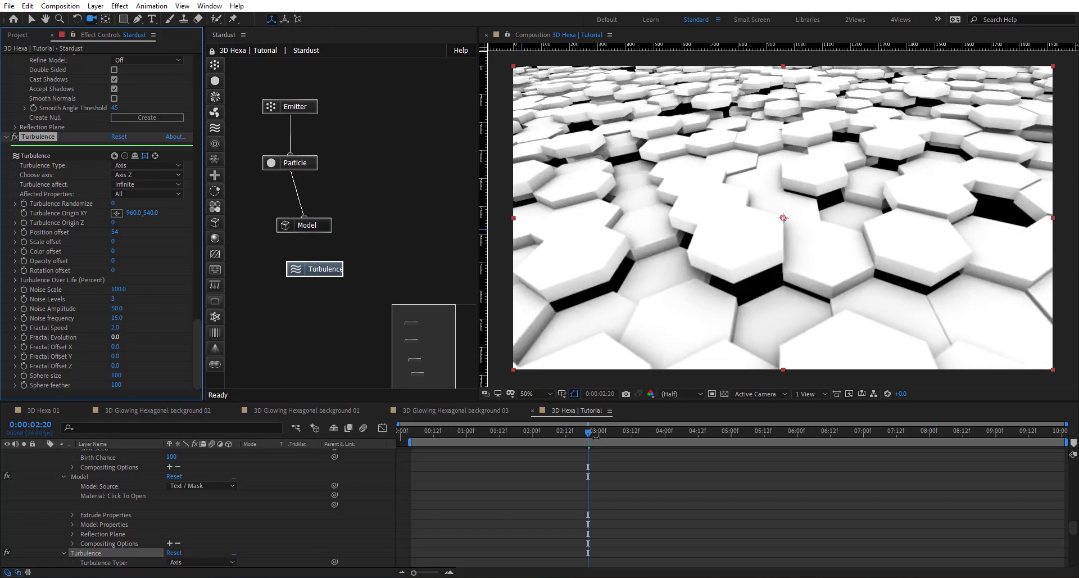
# Scrub through the timeline and play the preview to examine the hexagon motion
pyautogui.moveTo(594, 439); pyautogui.dragTo(440, 456)
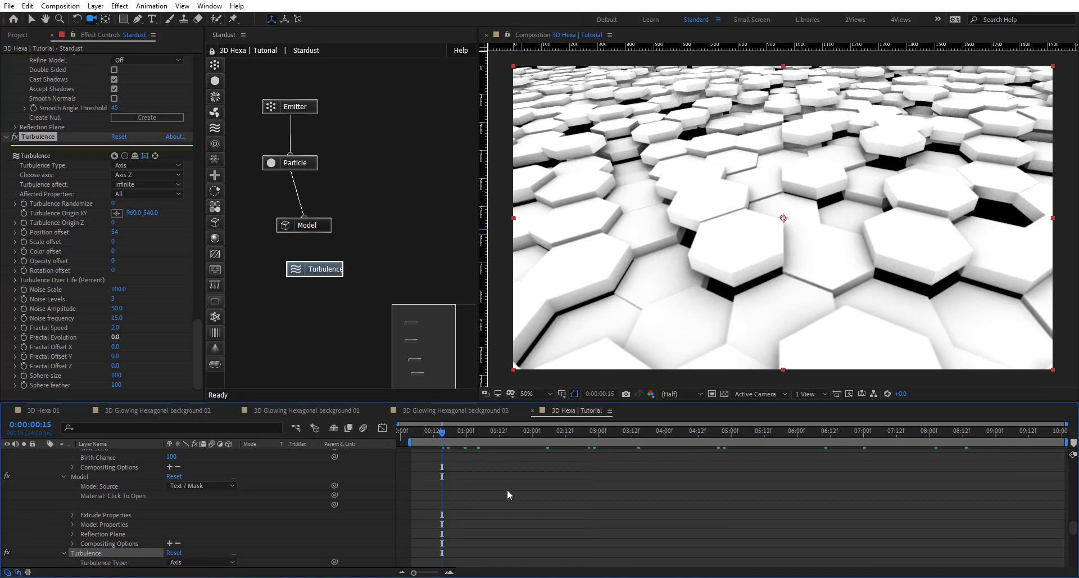
pyautogui.press('space')
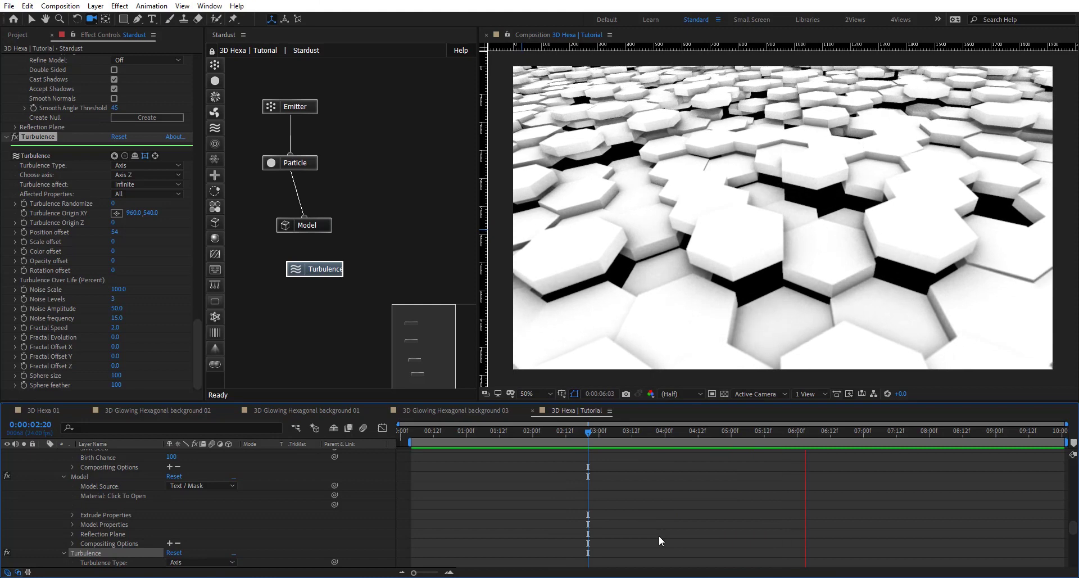
pyautogui.press('space')
pyautogui.moveTo(585, 430); pyautogui.dragTo(741, 458)
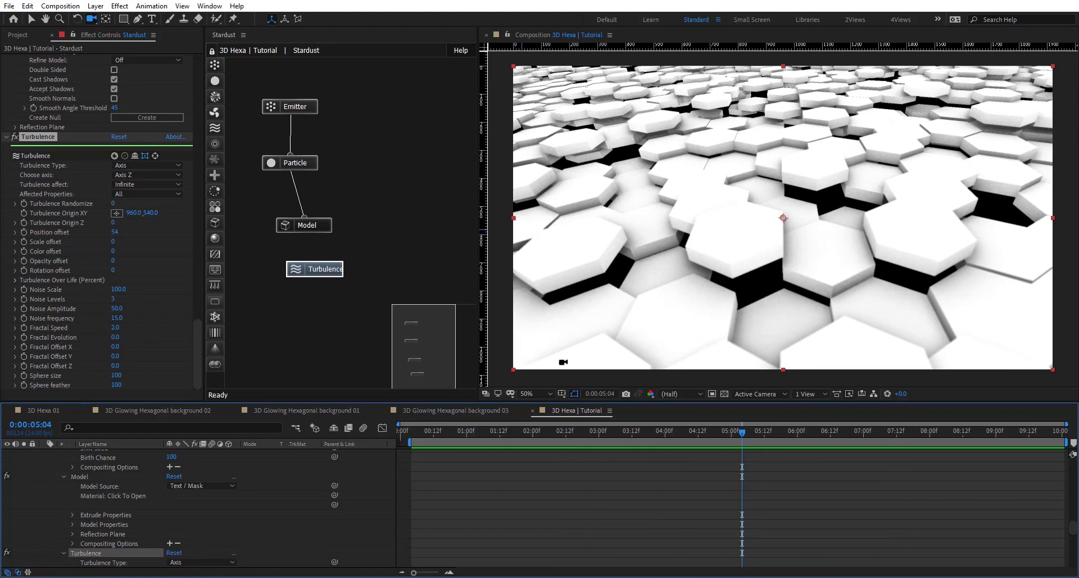
# Set the Model node's Extrude Depth to 750 and preview the deeper hexagons along the timeline
pyautogui.click(322, 227)
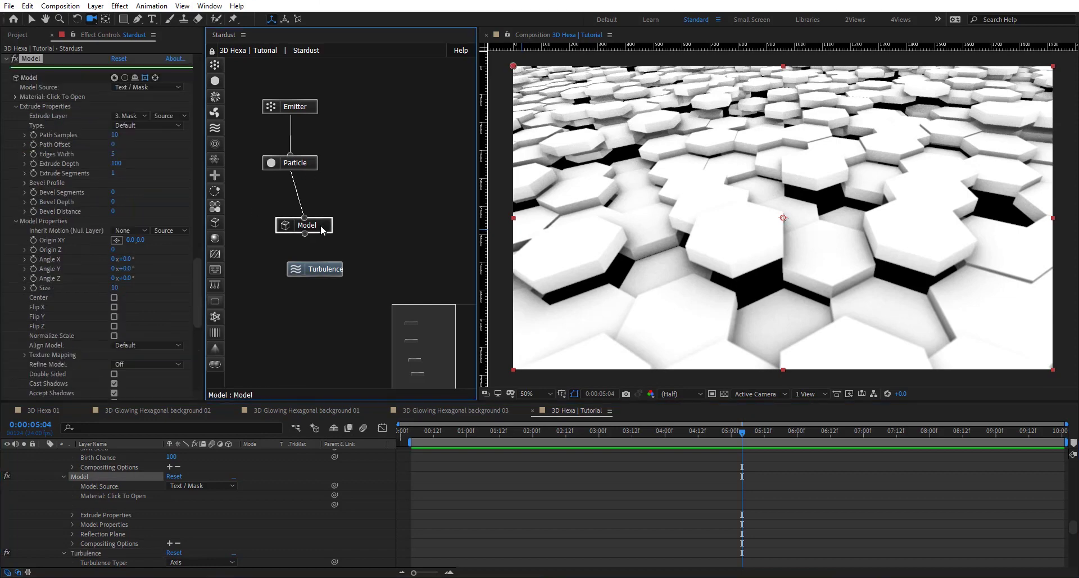
pyautogui.moveTo(115, 164); pyautogui.dragTo(161, 158)
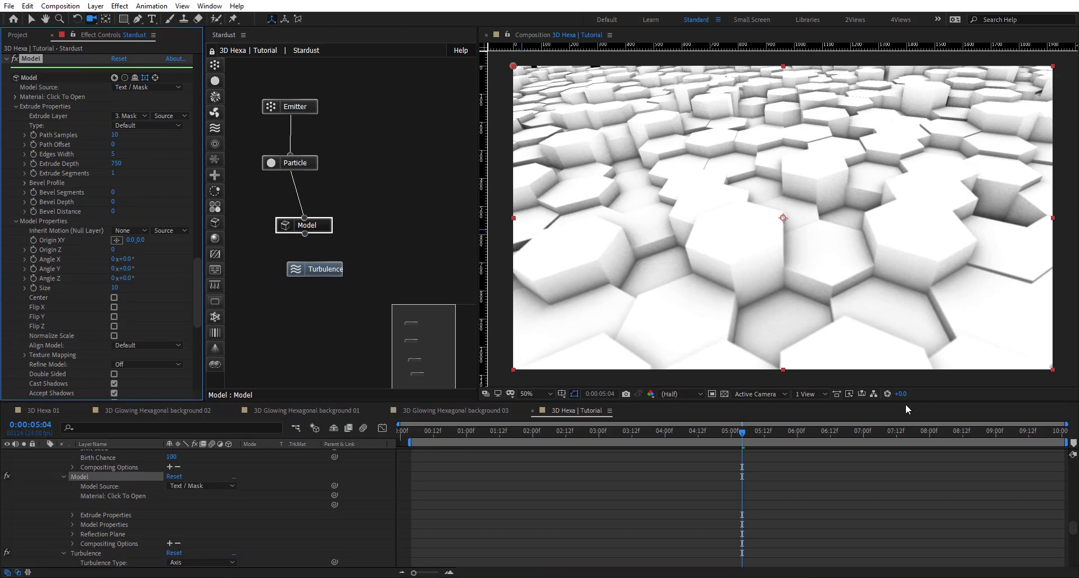
pyautogui.click(609, 430)
pyautogui.press('space')
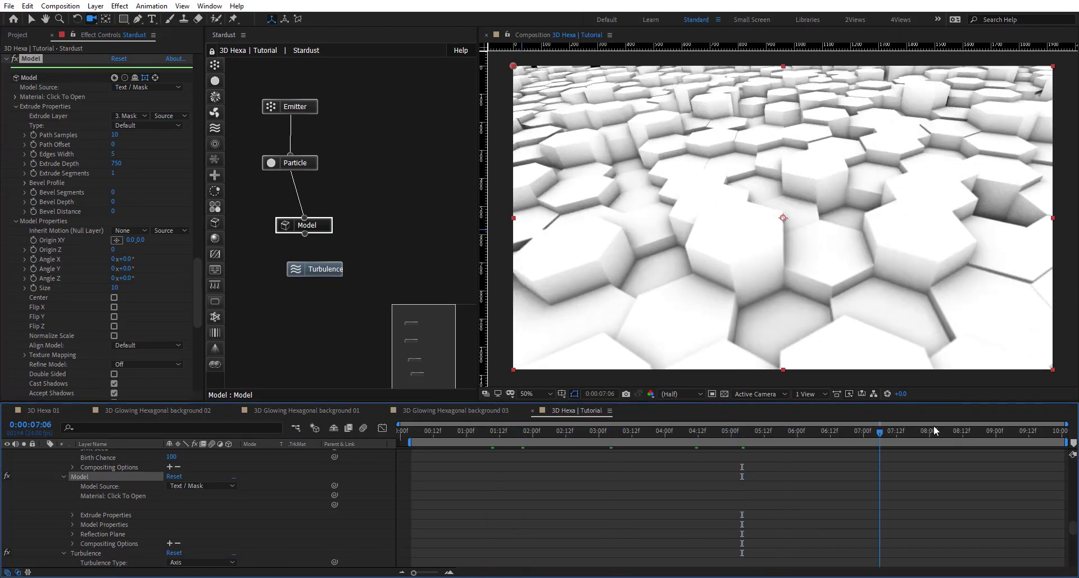
pyautogui.press('space')
pyautogui.moveTo(544, 442); pyautogui.dragTo(940, 442)
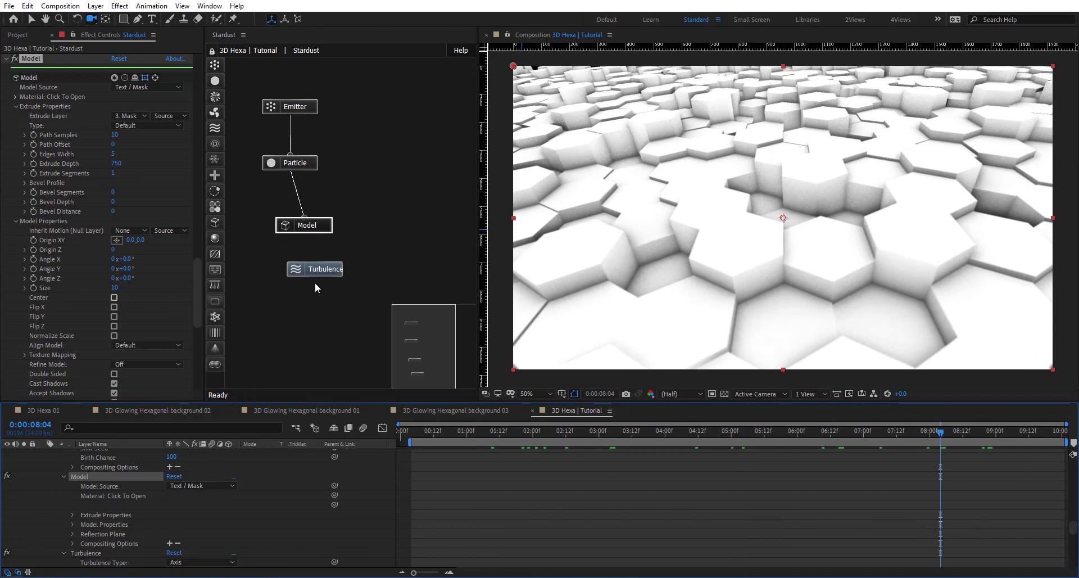
# Move the Turbulence node down and add a Material node connected beneath the Model node
pyautogui.moveTo(317, 270); pyautogui.dragTo(305, 303)
pyautogui.click(215, 238)
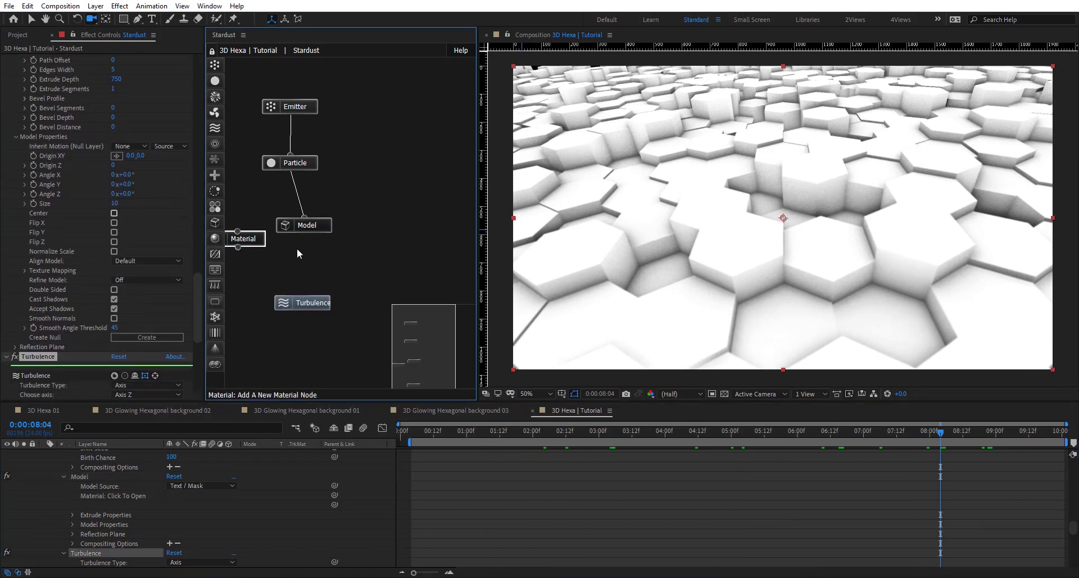
pyautogui.click(298, 254)
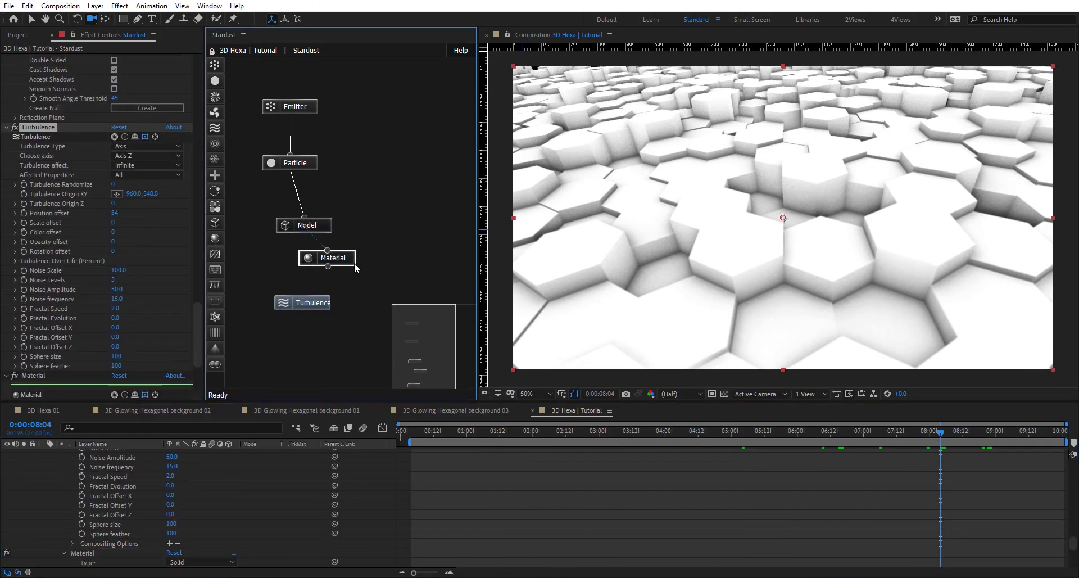
pyautogui.moveTo(354, 264); pyautogui.dragTo(328, 265)
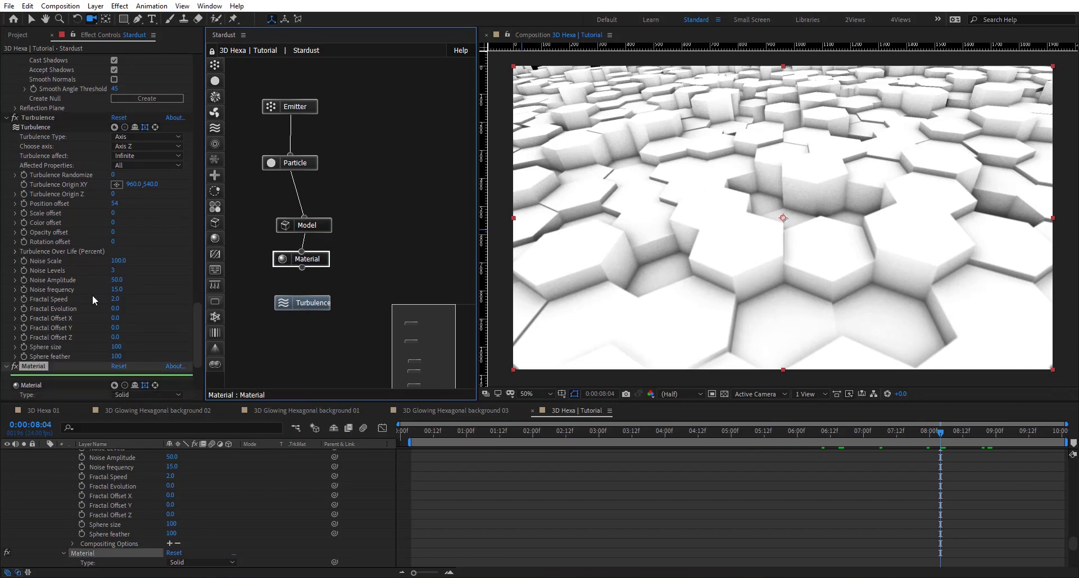
# Set the Material node's diffuse color to yellow FFE400
pyautogui.scroll(-4, 92, 294)
pyautogui.click(15, 289)
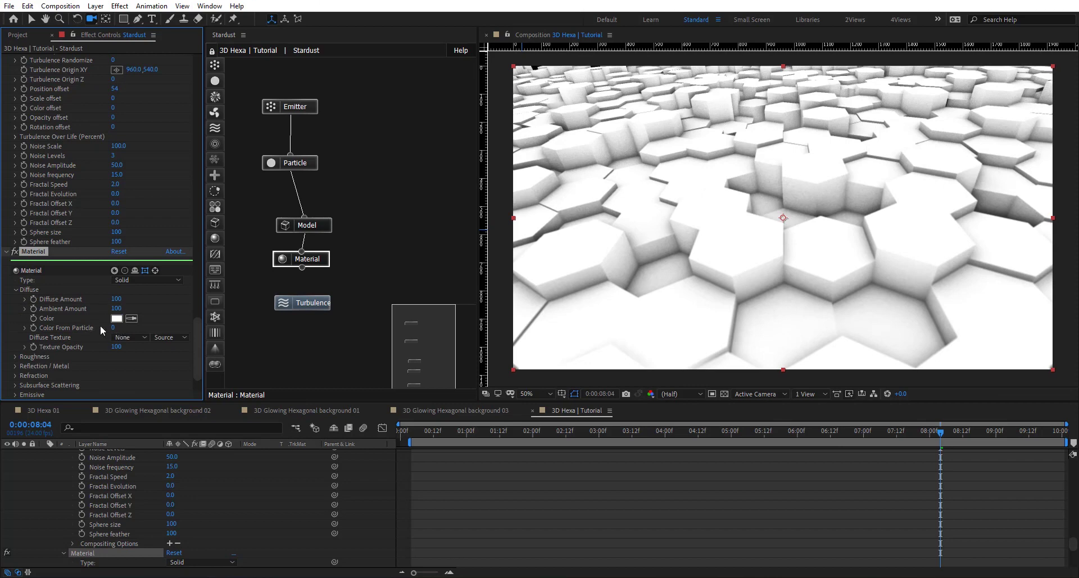
pyautogui.click(117, 318)
pyautogui.click(306, 325)
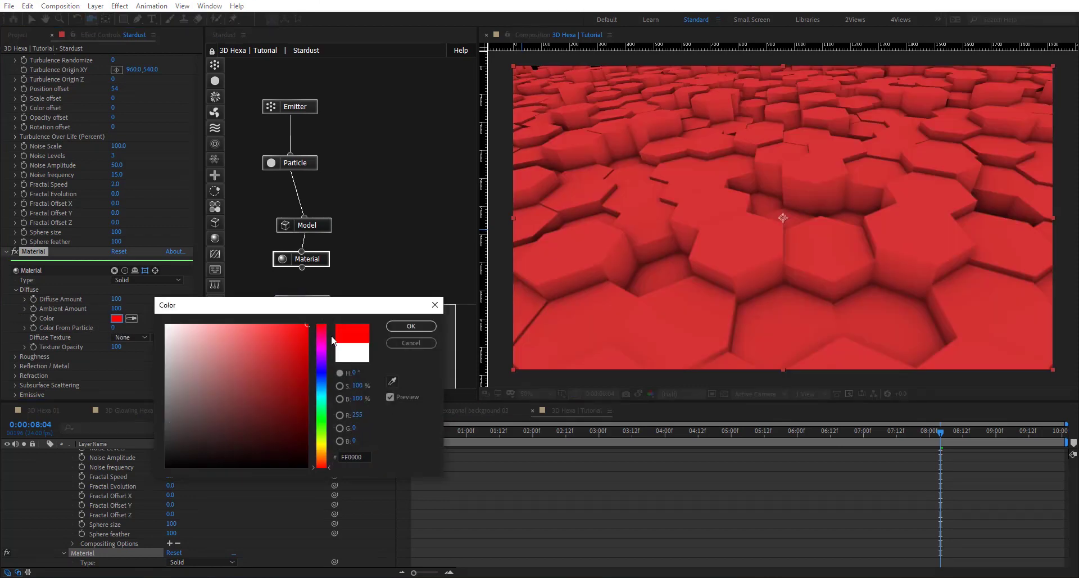
pyautogui.click(325, 447)
pyautogui.moveTo(325, 446); pyautogui.dragTo(330, 449)
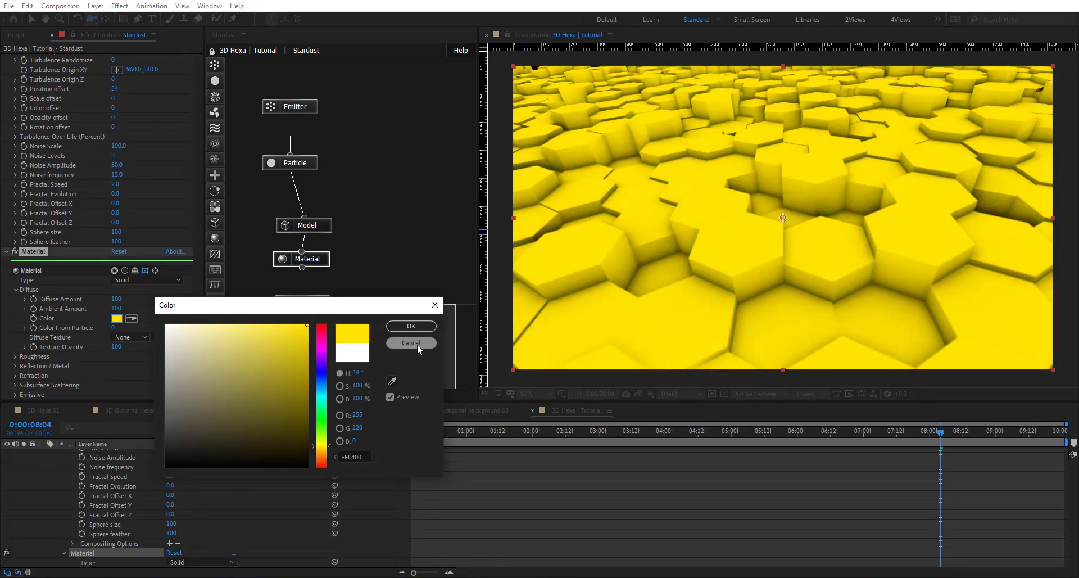
pyautogui.click(423, 326)
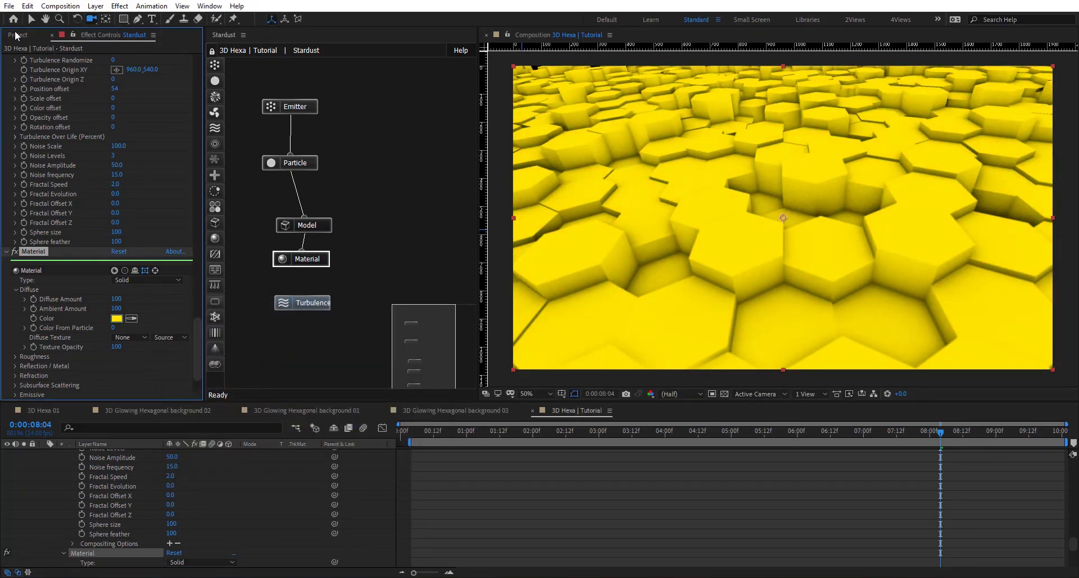
# Add the Golden_Texture comp to the composition beneath the Stardust layer and check its contents
pyautogui.moveTo(54, 242); pyautogui.dragTo(266, 538)
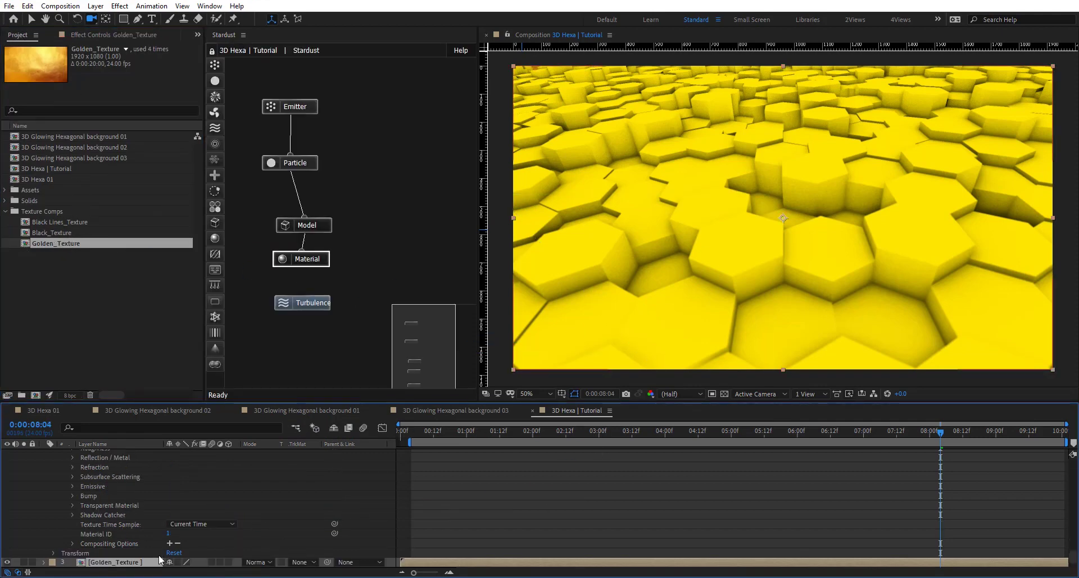
pyautogui.doubleClick(130, 561)
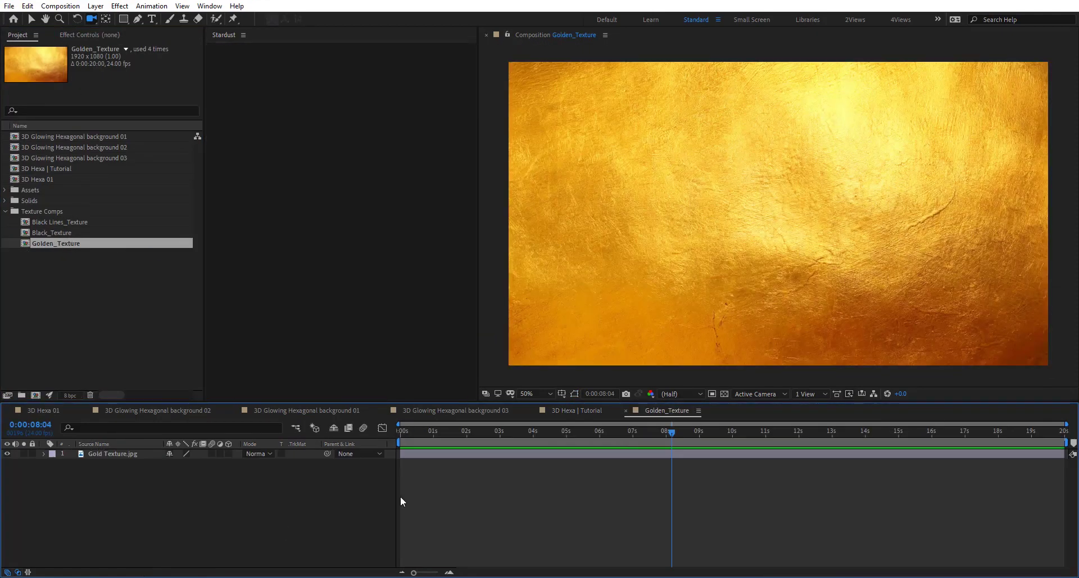
pyautogui.click(626, 410)
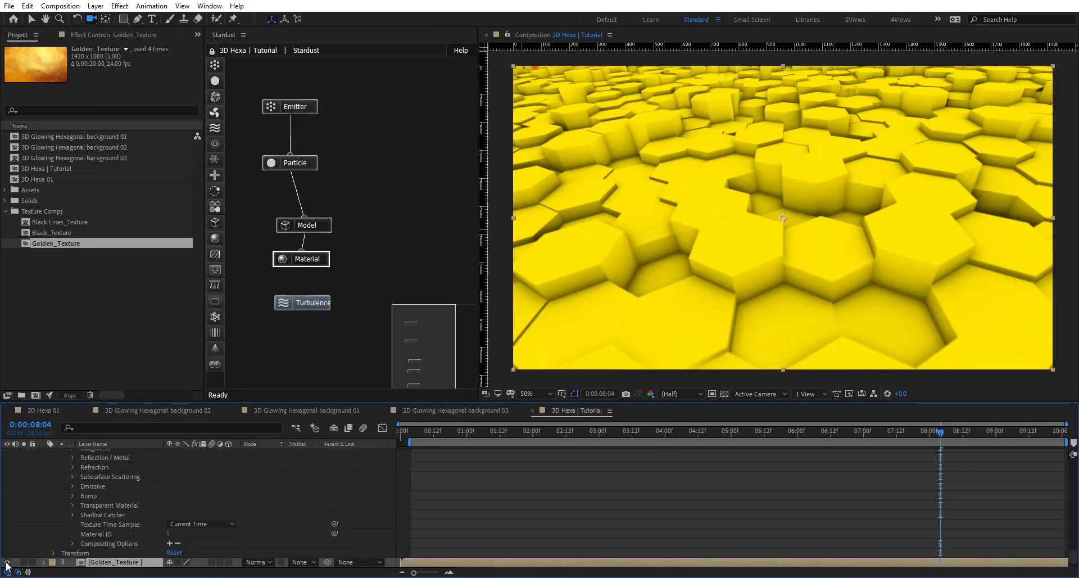
# Assign the Golden_Texture layer as the Material node's Diffuse Texture
pyautogui.click(324, 258)
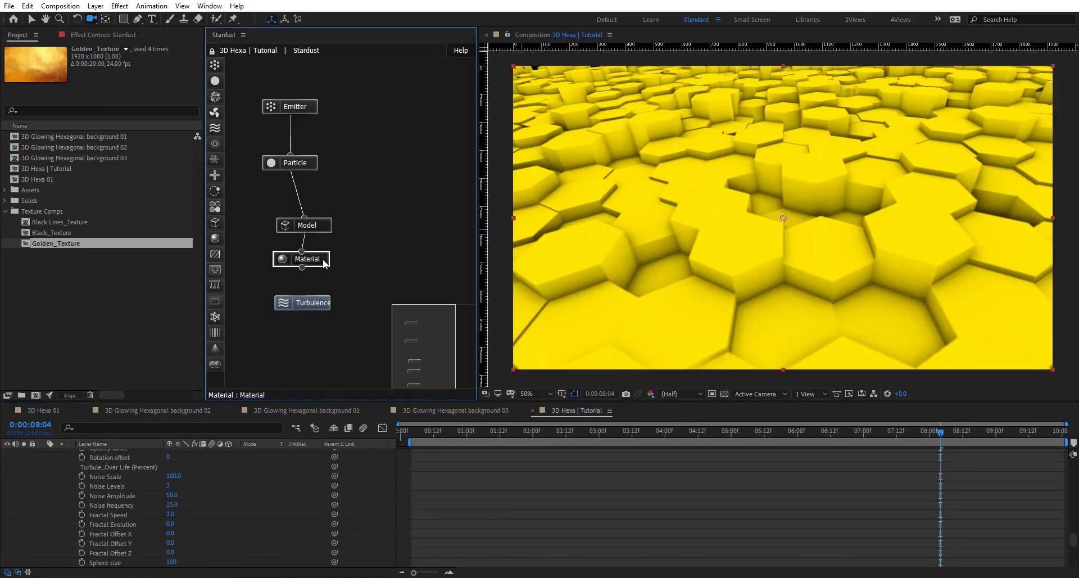
pyautogui.click(97, 31)
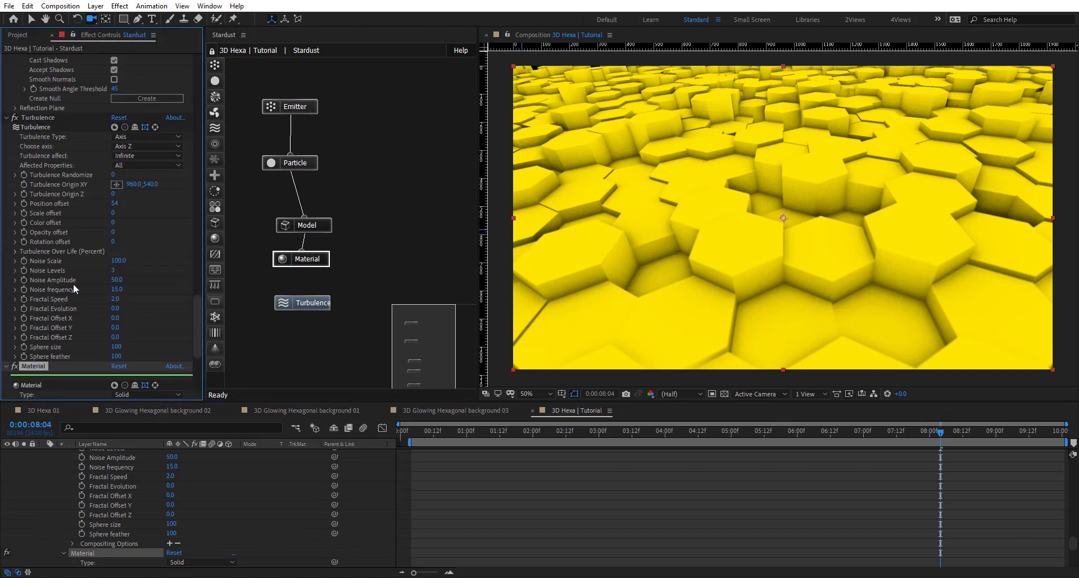
pyautogui.scroll(-5, 73, 288)
pyautogui.click(136, 300)
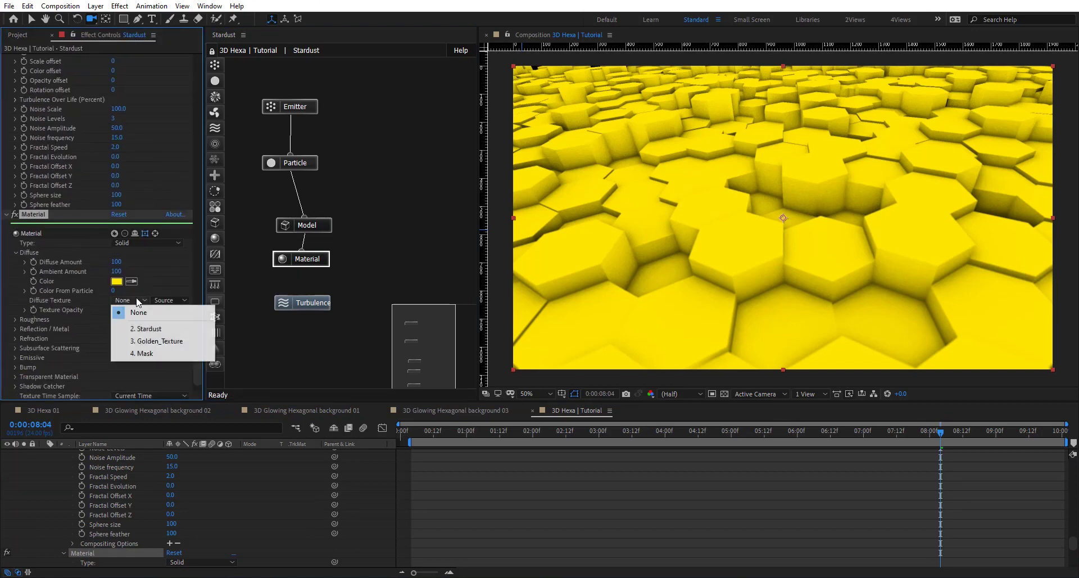
pyautogui.click(146, 341)
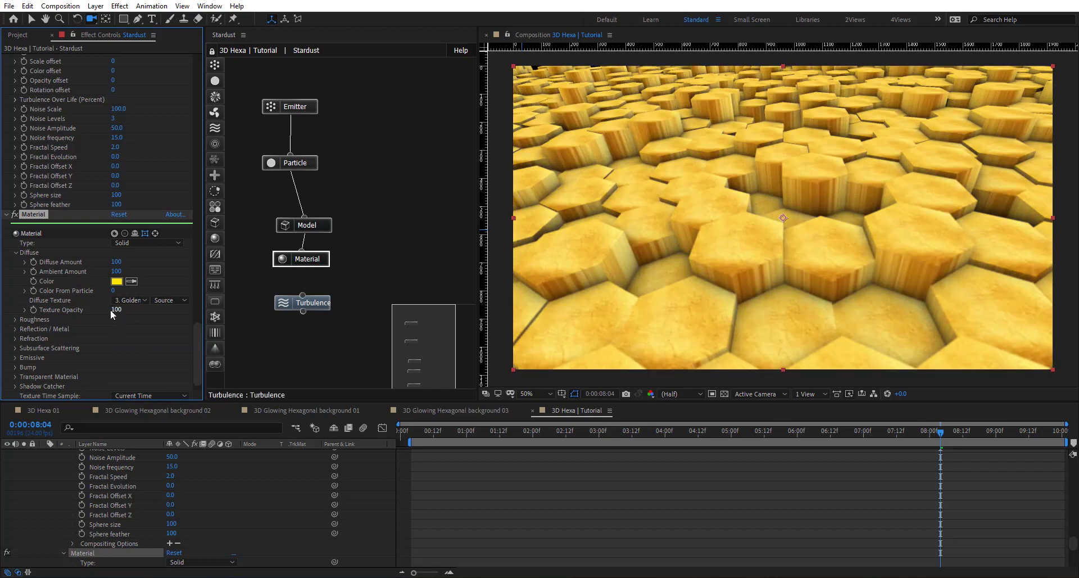
# Set the Material's diffuse Texture Opacity to 50
pyautogui.moveTo(86, 309)
pyautogui.mouseDown()
pyautogui.moveTo(67, 310)
pyautogui.moveTo(87, 314)
pyautogui.mouseUp()
pyautogui.click(115, 311)
pyautogui.write('50')
pyautogui.press('Return')
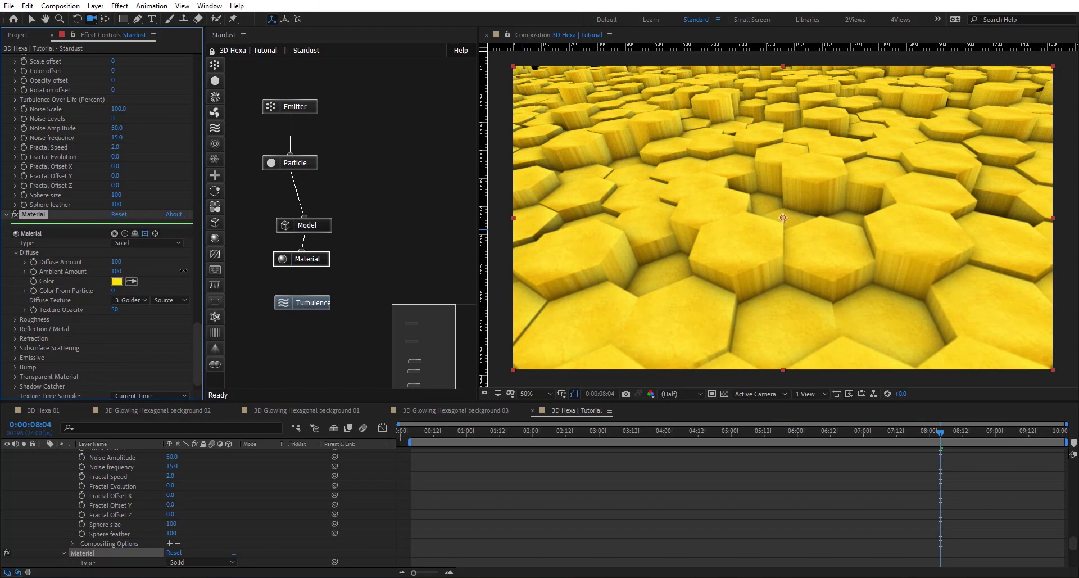
# Try a higher Ambient Amount on the Material and restore it to 100
pyautogui.moveTo(183, 271); pyautogui.dragTo(139, 282)
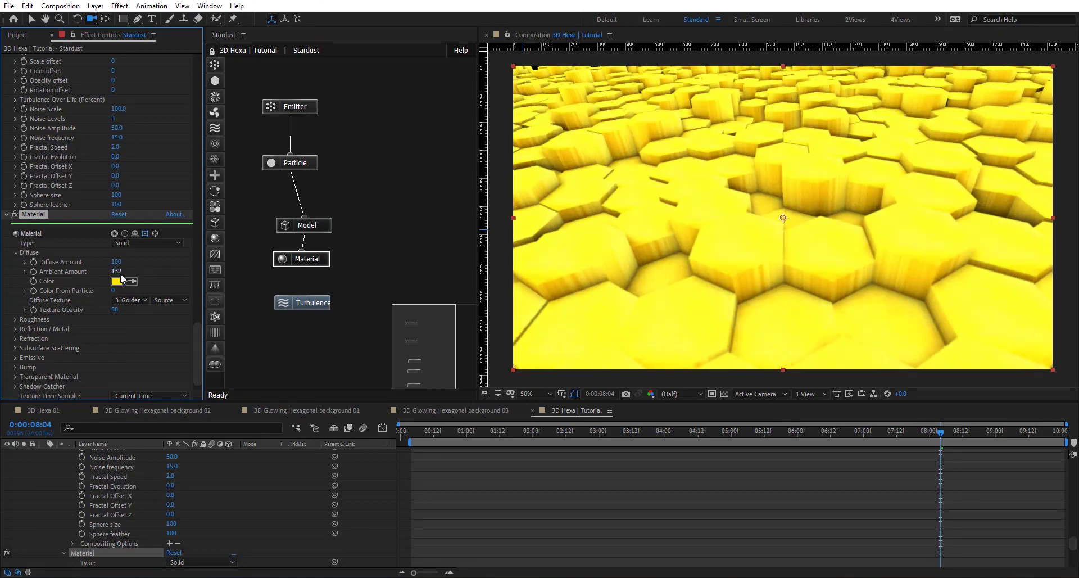
pyautogui.click(116, 271)
pyautogui.write('100')
pyautogui.press('Return')
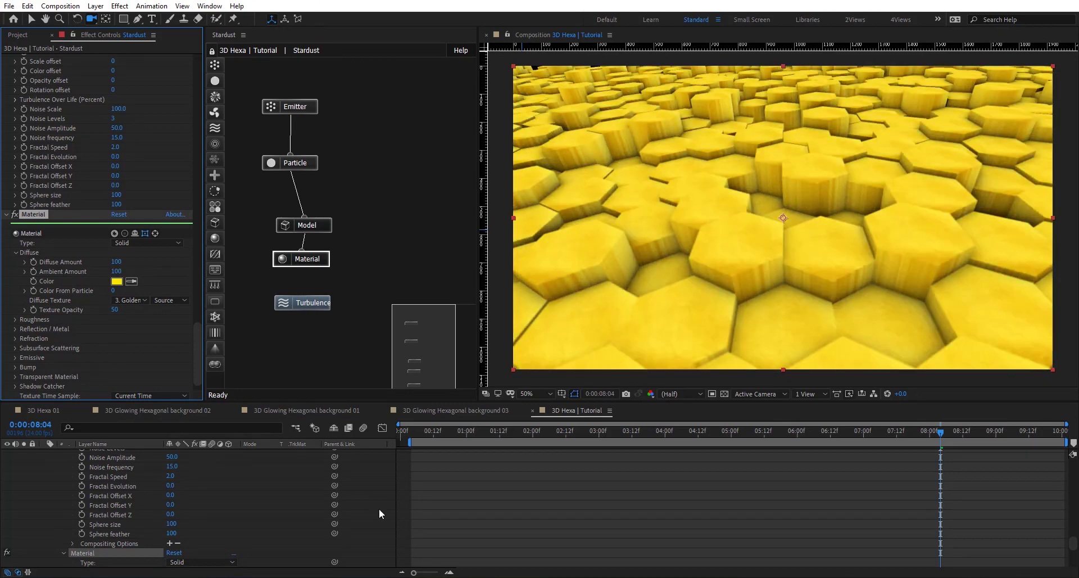
# Add an Ambient light to the hexagon composition
pyautogui.scroll(-5, 378, 508)
pyautogui.scroll(5, 379, 508)
pyautogui.rightClick(379, 508)
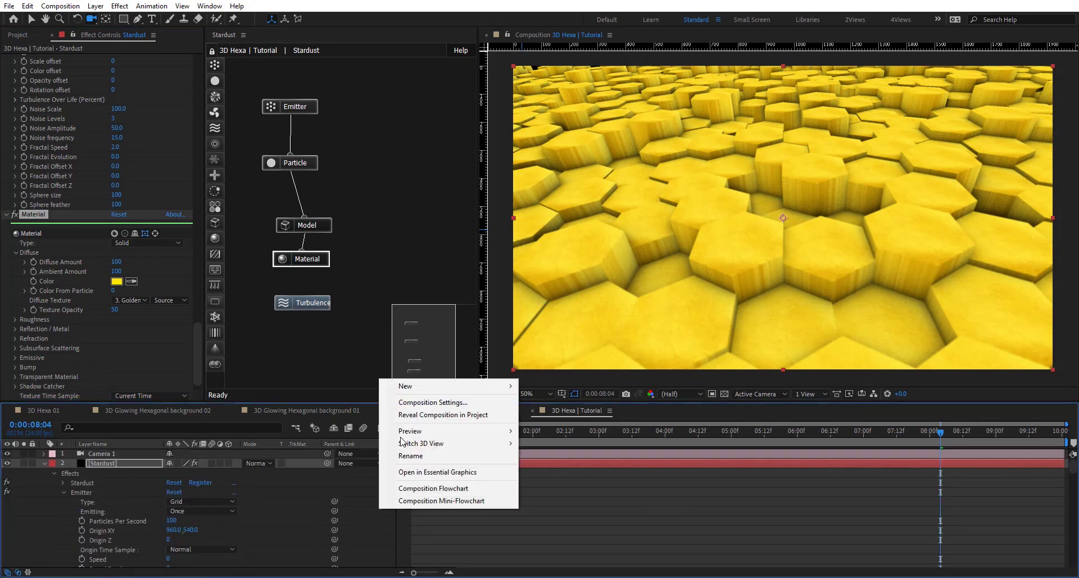
pyautogui.moveTo(411, 387)
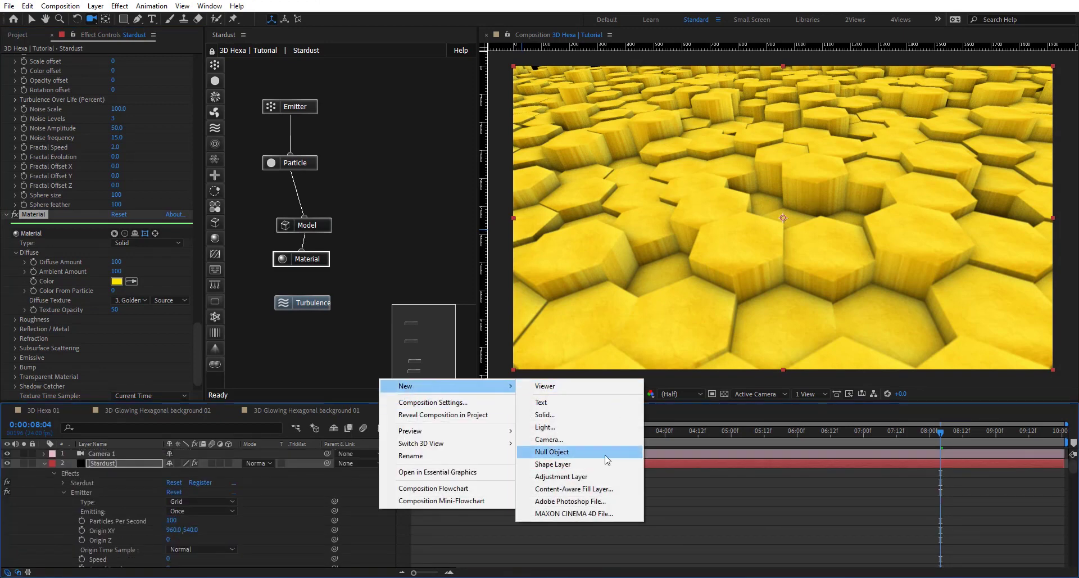
pyautogui.click(591, 428)
pyautogui.click(325, 197)
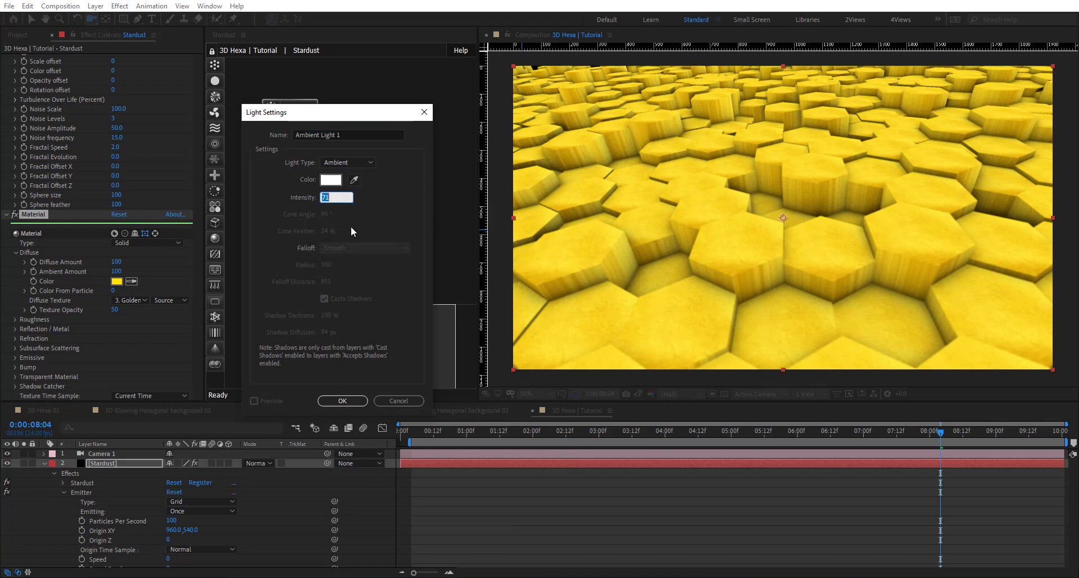
pyautogui.press('Return')
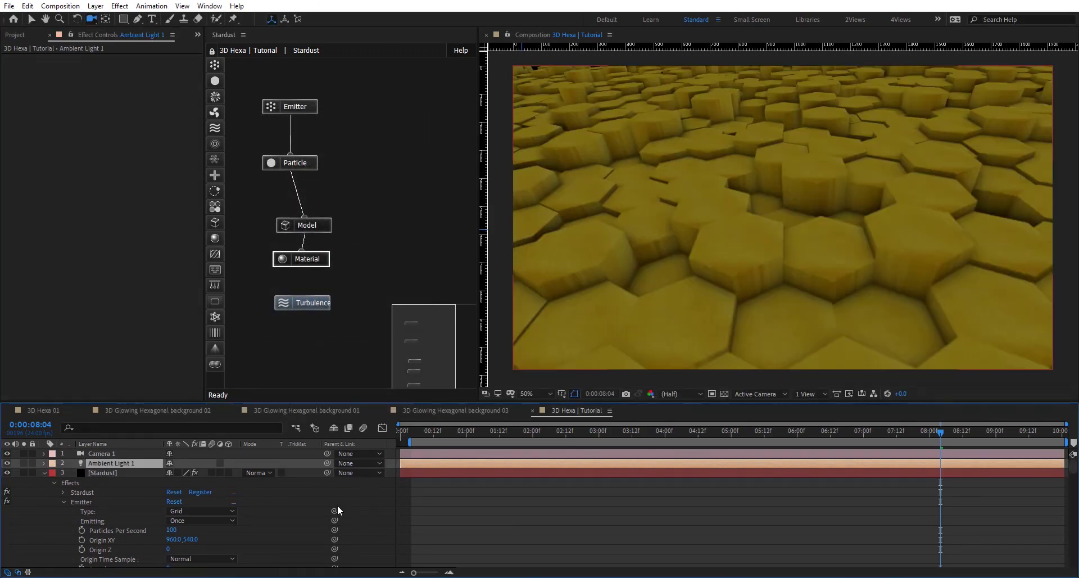
# Add a Parallel light with a raised intensity to the composition
pyautogui.rightClick(377, 502)
pyautogui.moveTo(416, 381)
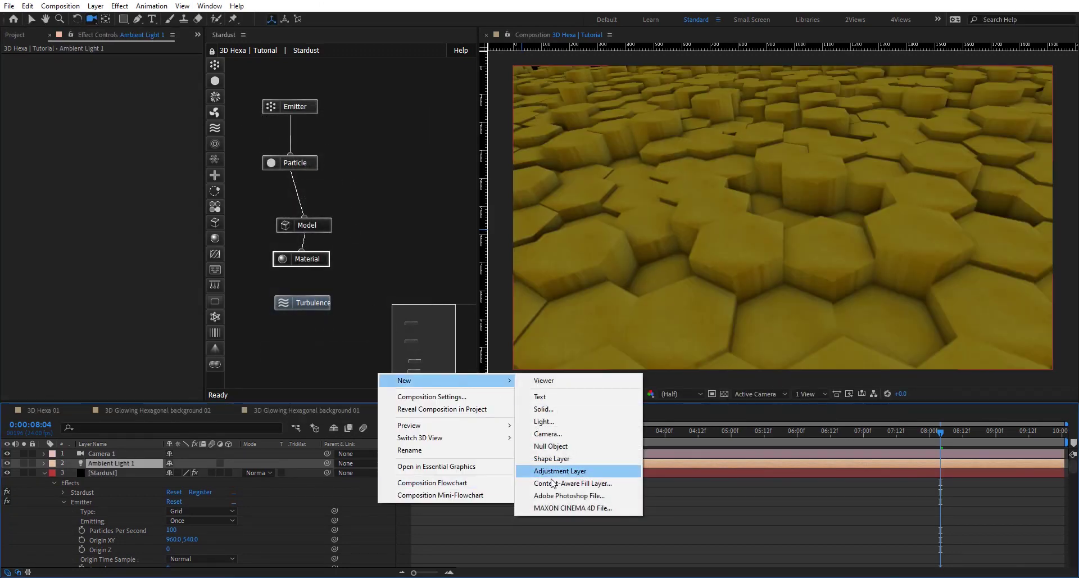
pyautogui.click(562, 421)
pyautogui.click(351, 162)
pyautogui.click(353, 175)
pyautogui.moveTo(329, 200); pyautogui.dragTo(775, 210)
pyautogui.click(342, 400)
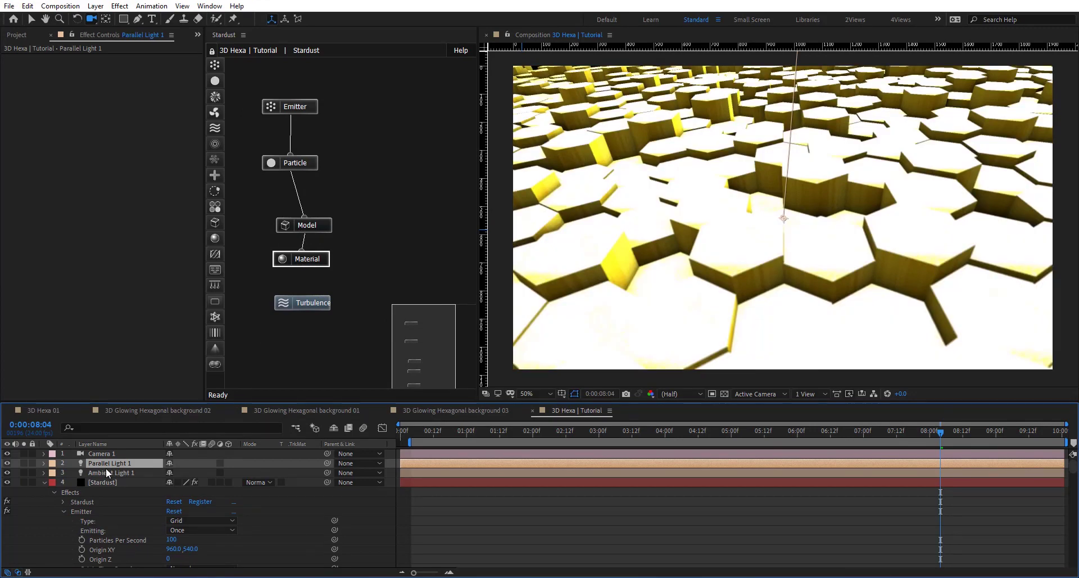
# Set the Parallel light's Position to X 500, Y 600 and Z about 8.3
pyautogui.press('p')
pyautogui.moveTo(175, 472); pyautogui.dragTo(370, 477)
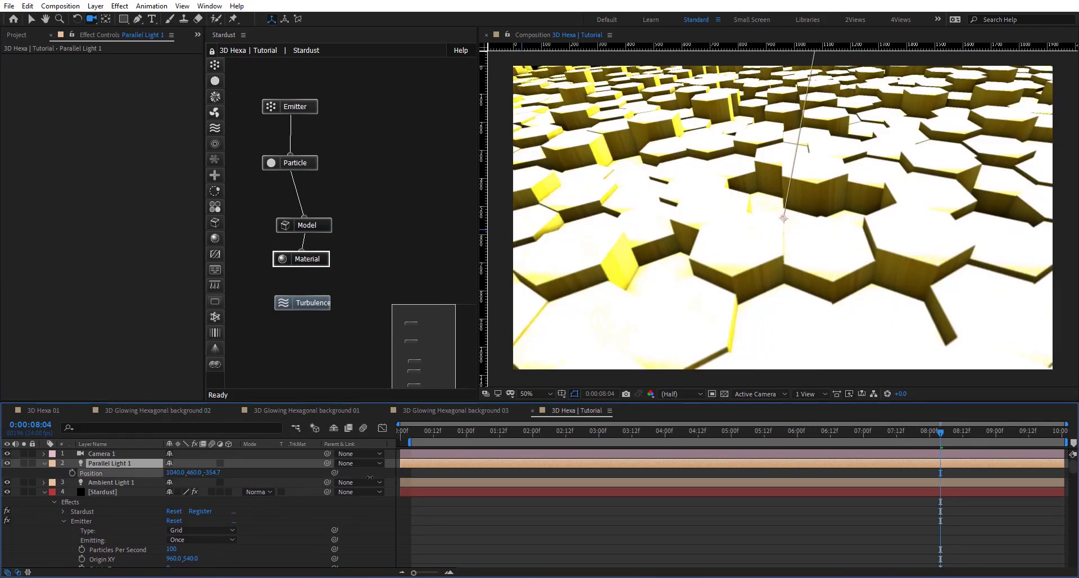
pyautogui.click(194, 472)
pyautogui.write('500')
pyautogui.press('Return')
pyautogui.click(194, 472)
pyautogui.write('600')
pyautogui.press('Return')
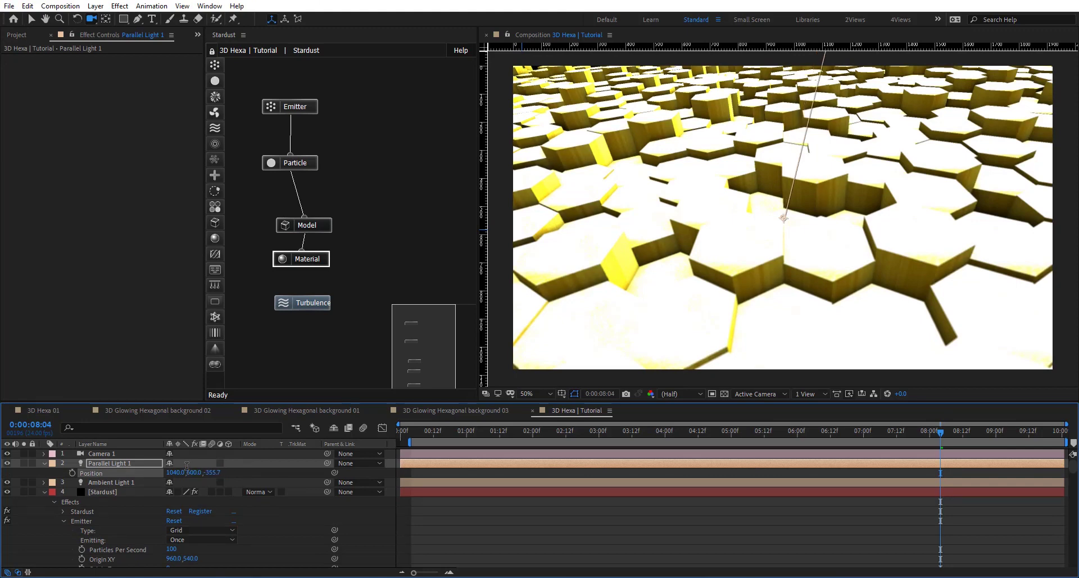
pyautogui.click(176, 472)
pyautogui.write('500')
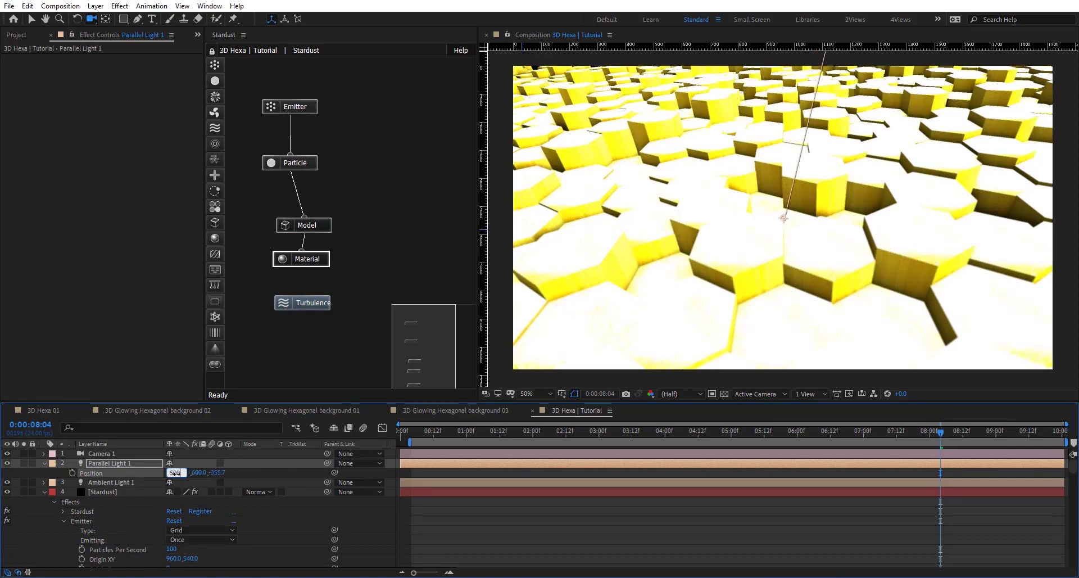
pyautogui.press('Return')
pyautogui.moveTo(217, 472); pyautogui.dragTo(421, 481)
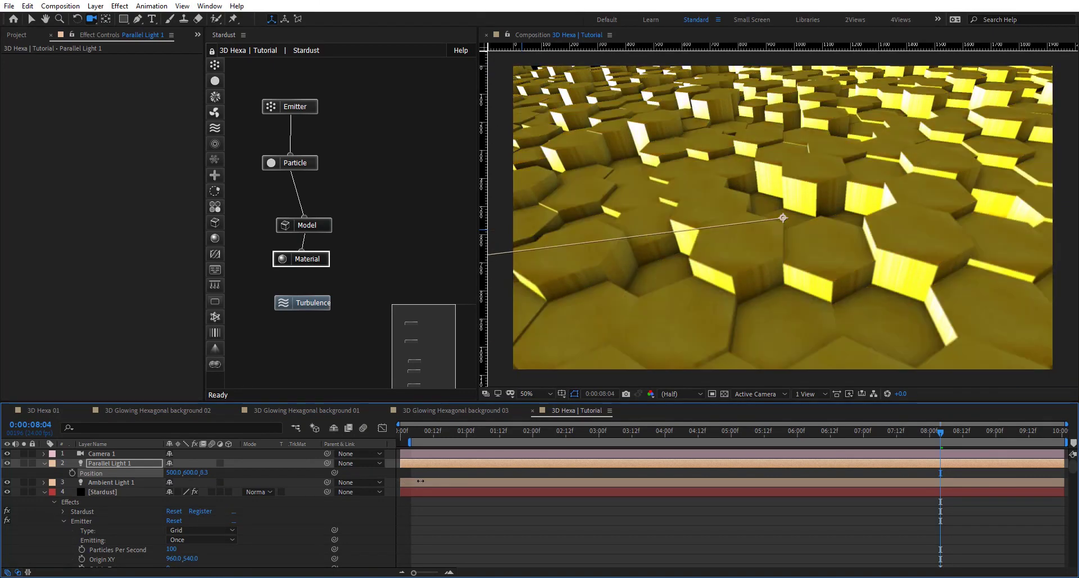
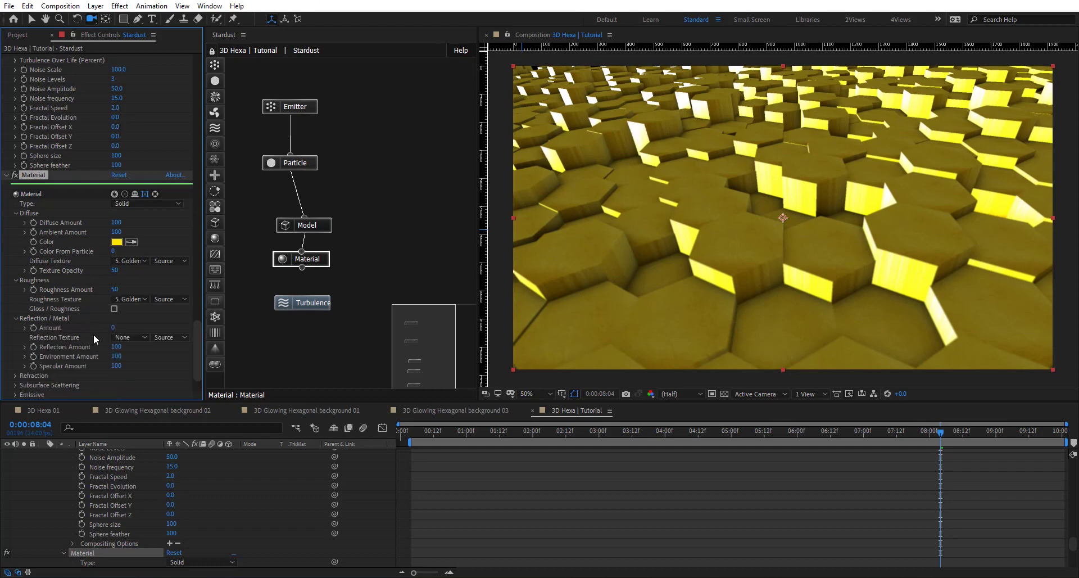
# Set the Material's Reflection / Metal Amount to 82 and assign Golden_Texture as its Bump Texture
pyautogui.moveTo(155, 325)
pyautogui.mouseDown()
pyautogui.moveTo(236, 325)
pyautogui.moveTo(162, 333)
pyautogui.moveTo(188, 328)
pyautogui.mouseUp()
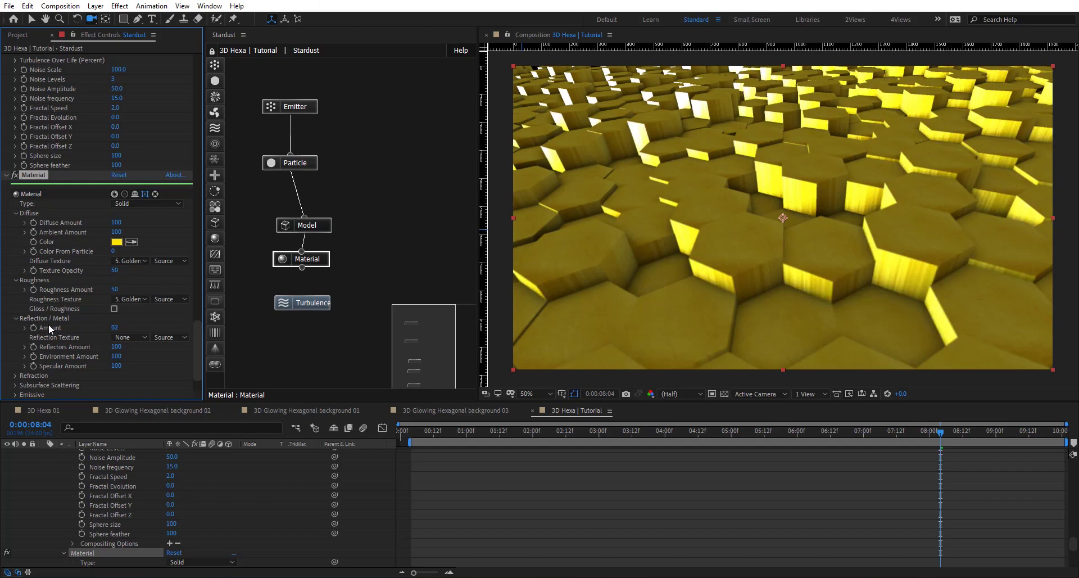
pyautogui.scroll(-3, 50, 329)
pyautogui.click(123, 375)
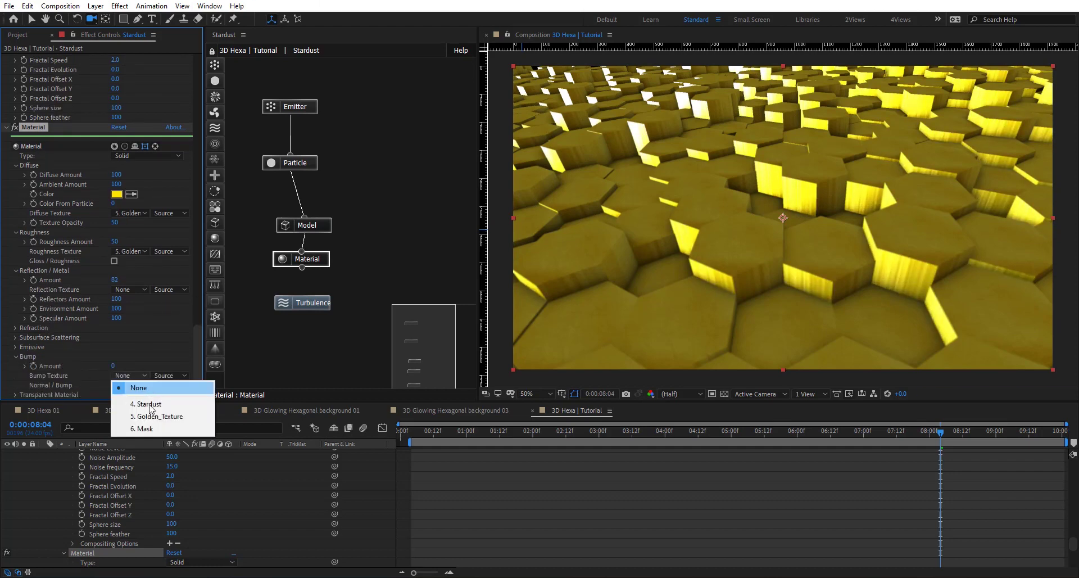
pyautogui.click(125, 414)
# Enable Normal / Bump on the Material and set the Bump Amount to 100
pyautogui.moveTo(148, 364)
pyautogui.mouseDown()
pyautogui.moveTo(179, 366)
pyautogui.moveTo(162, 365)
pyautogui.mouseUp()
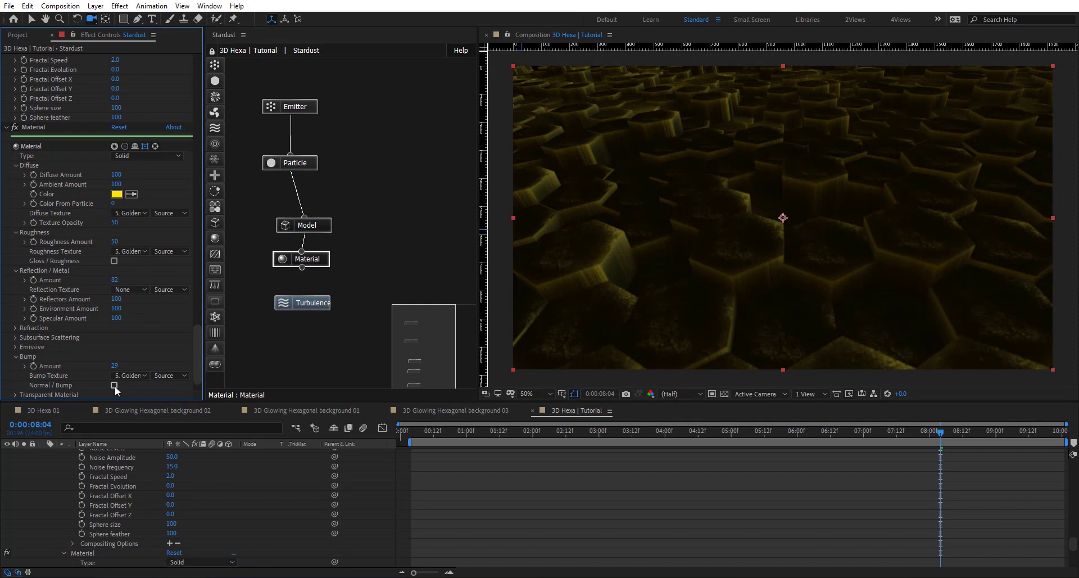
pyautogui.click(115, 385)
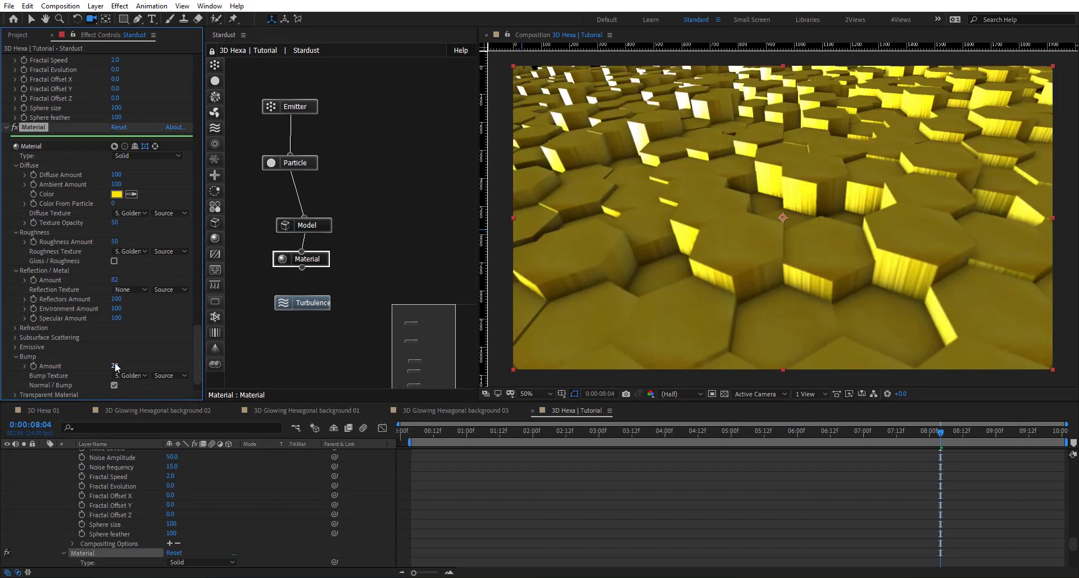
pyautogui.moveTo(145, 363); pyautogui.dragTo(607, 369)
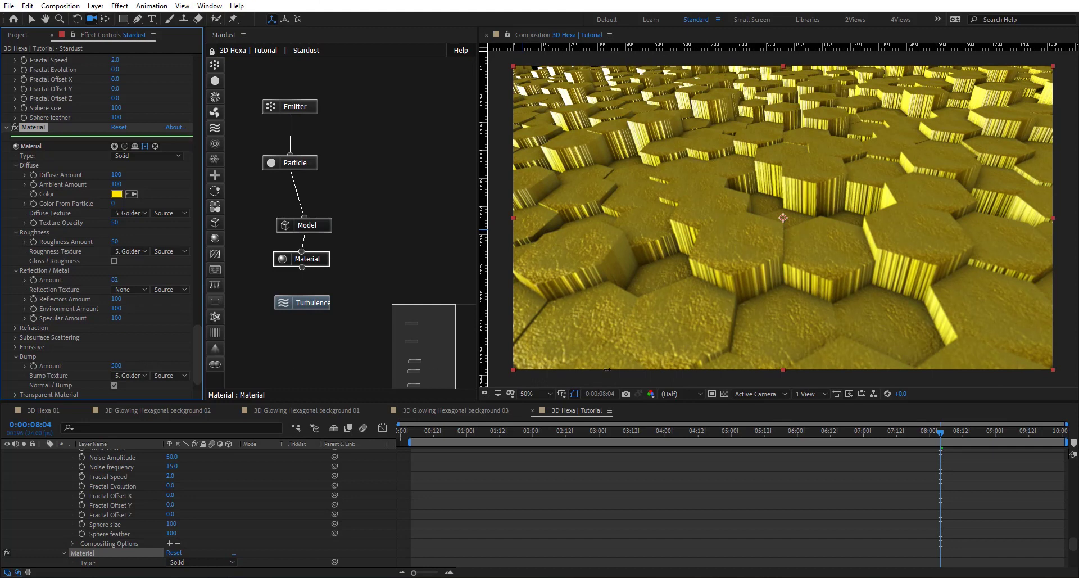
pyautogui.moveTo(437, 366); pyautogui.dragTo(315, 366)
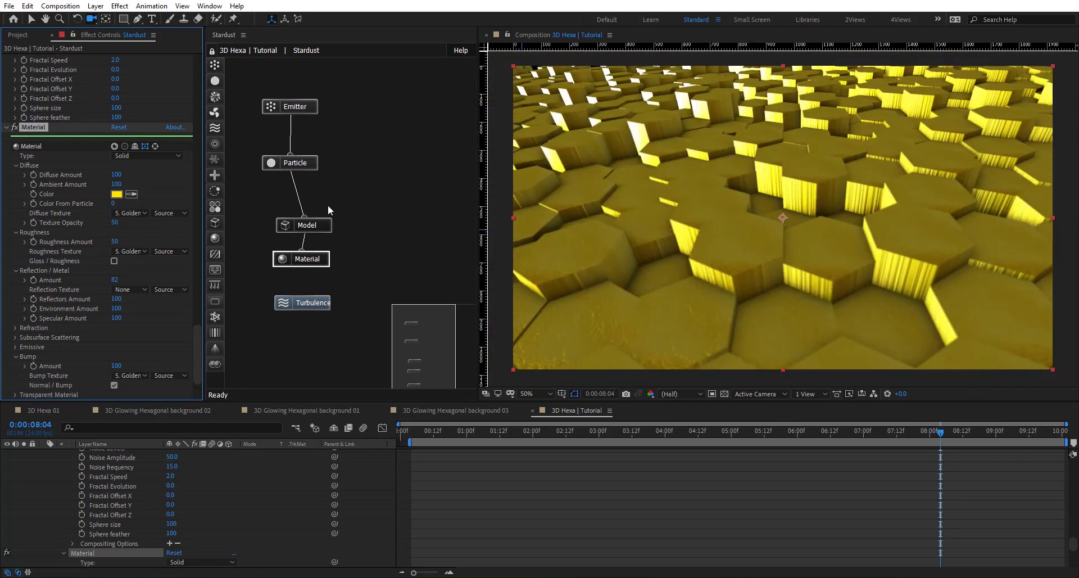
# Set the Model node's texture mapping UV Map to Planar
pyautogui.click(313, 225)
pyautogui.scroll(-5, 53, 147)
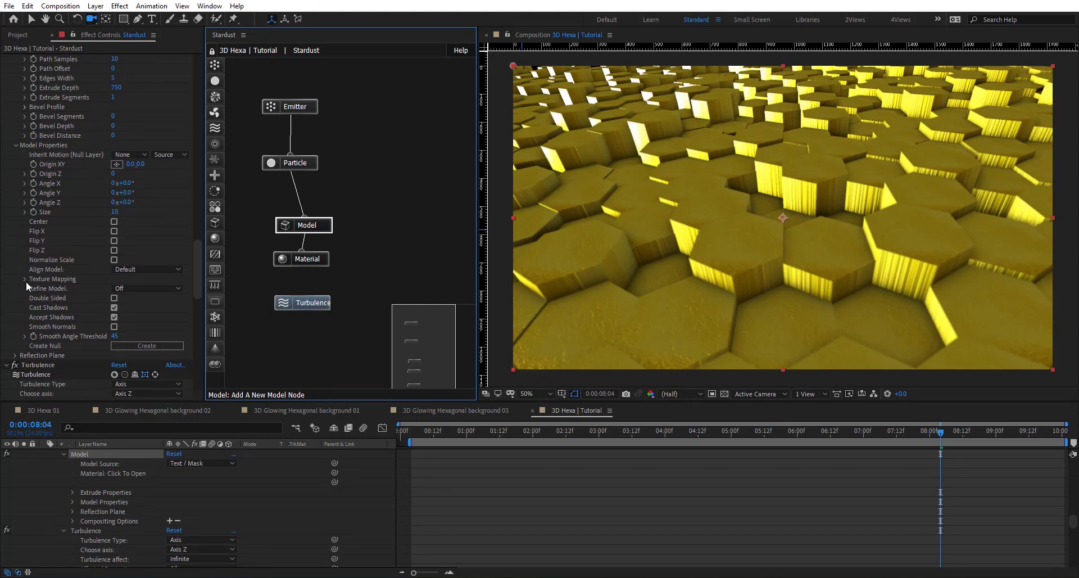
pyautogui.click(25, 279)
pyautogui.click(113, 288)
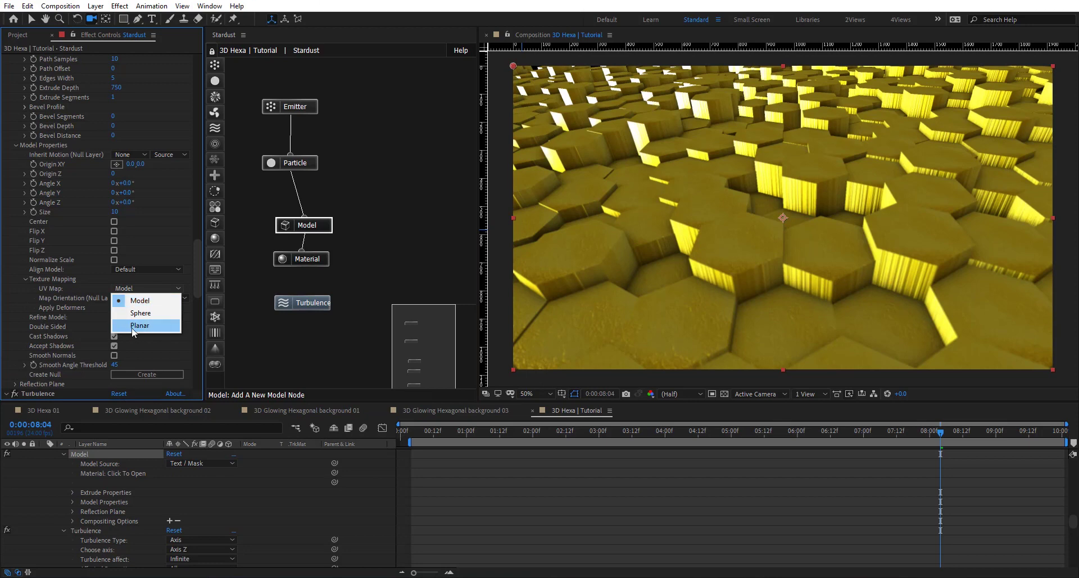
pyautogui.click(159, 327)
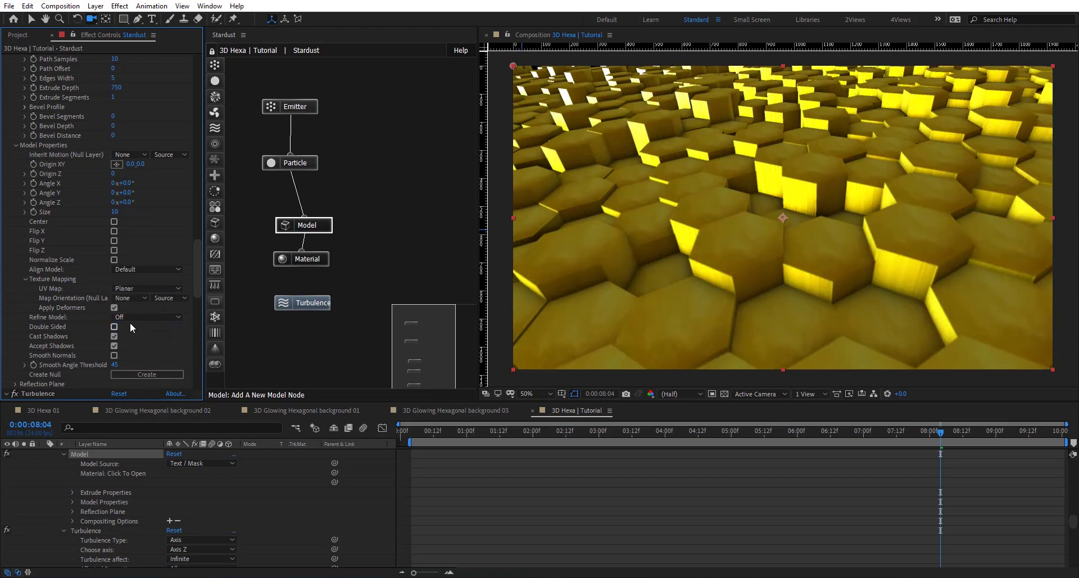
# Add a null object to the composition, make it a 3D layer and rename it Texture Control
pyautogui.rightClick(308, 488)
pyautogui.moveTo(377, 365)
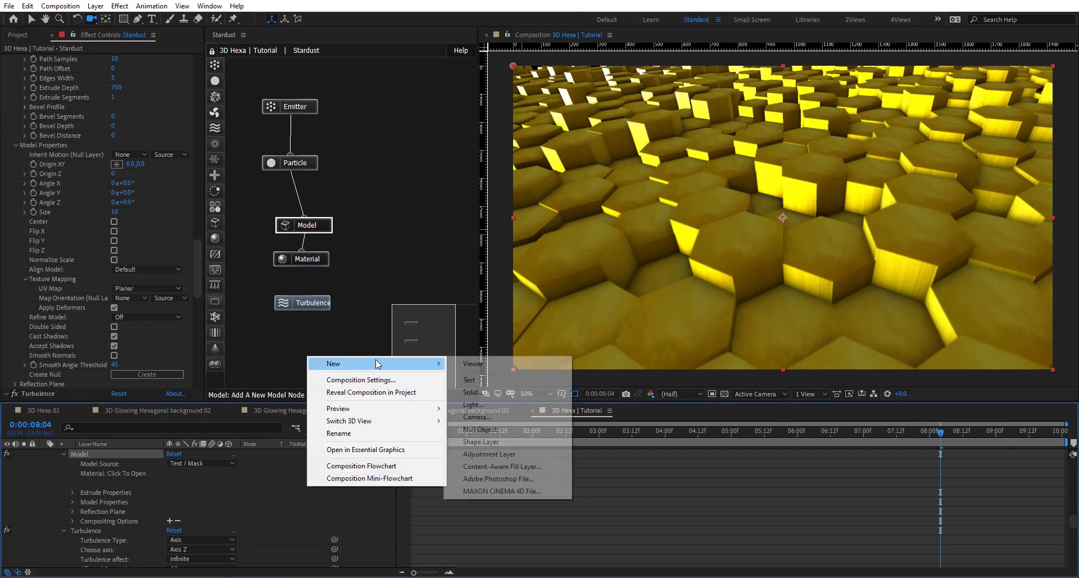
pyautogui.click(512, 430)
pyautogui.click(228, 453)
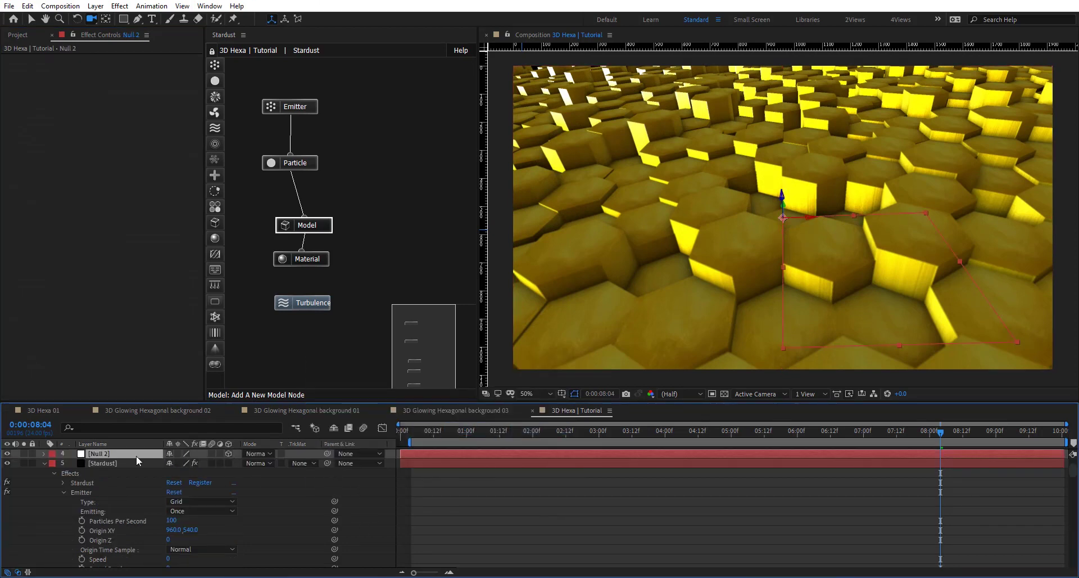
pyautogui.press('Return')
pyautogui.write('Texture')
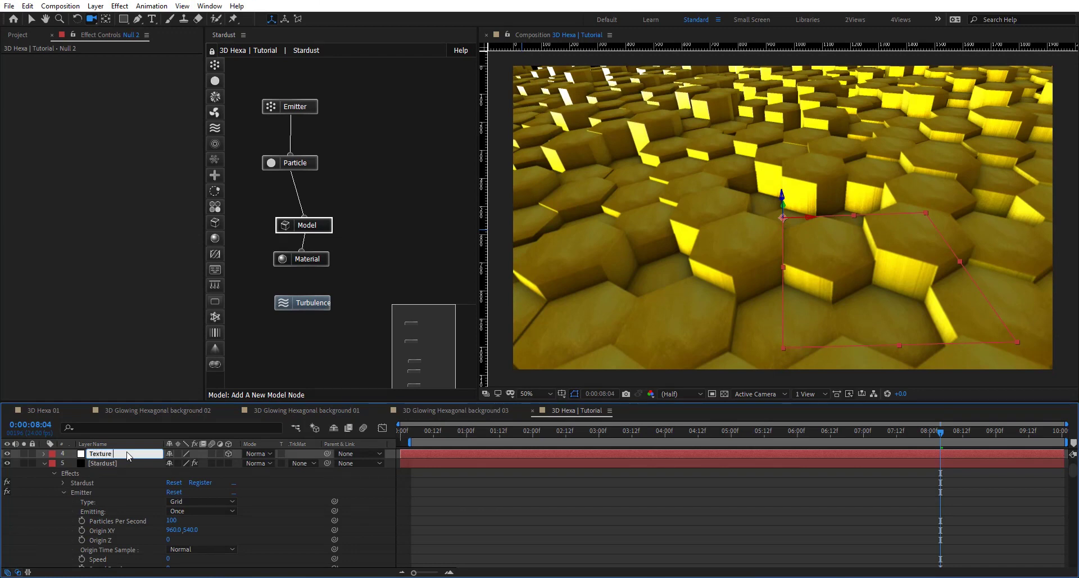
pyautogui.write(' Control')
pyautogui.press('Return')
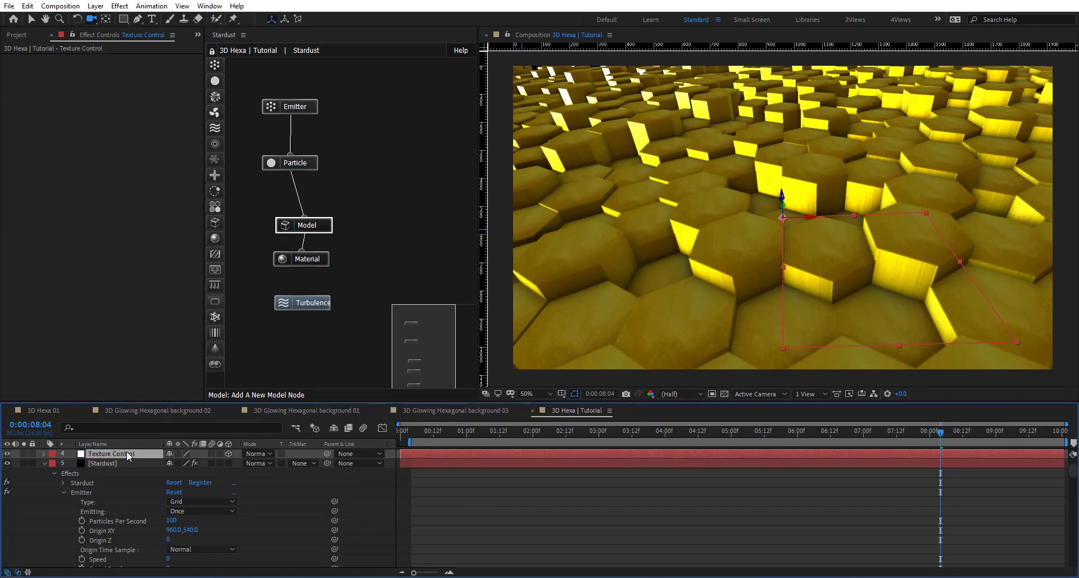
# Assign the Texture Control null as the Model node's Map Orientation under Texture Mapping
pyautogui.click(318, 229)
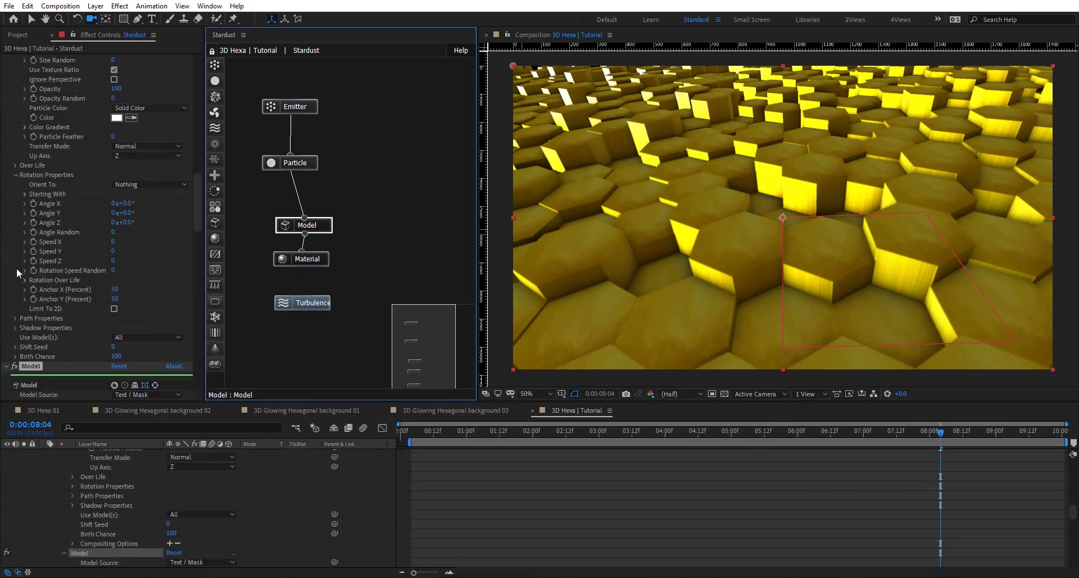
pyautogui.scroll(-3, 43, 286)
pyautogui.click(131, 327)
pyautogui.click(152, 368)
# Adjust the Texture Control null's Orientation to about X 0°, Y 72° and Z 330°
pyautogui.scroll(3, 259, 491)
pyautogui.scroll(10, 258, 491)
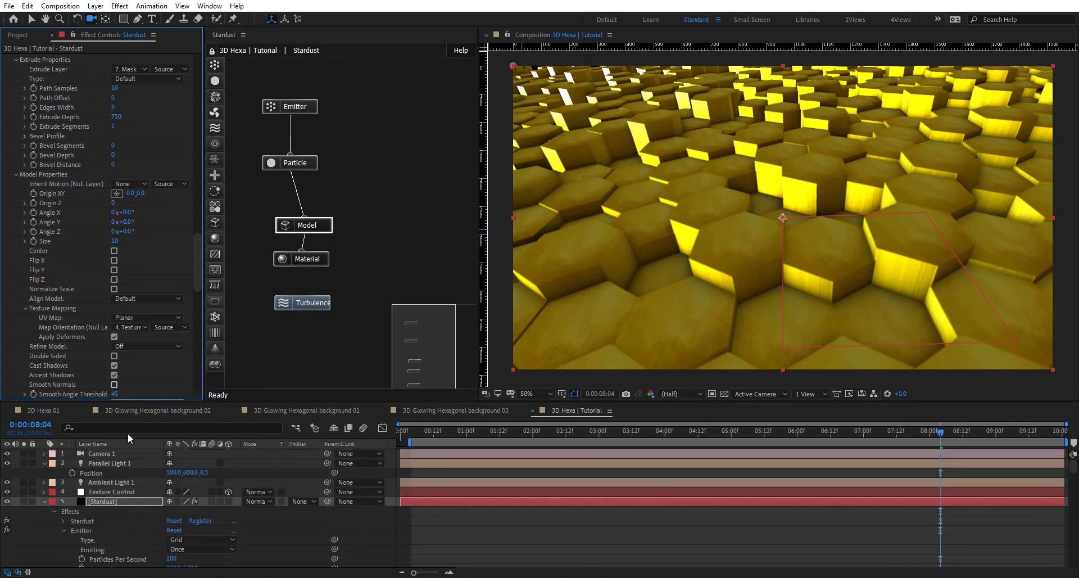
pyautogui.click(113, 492)
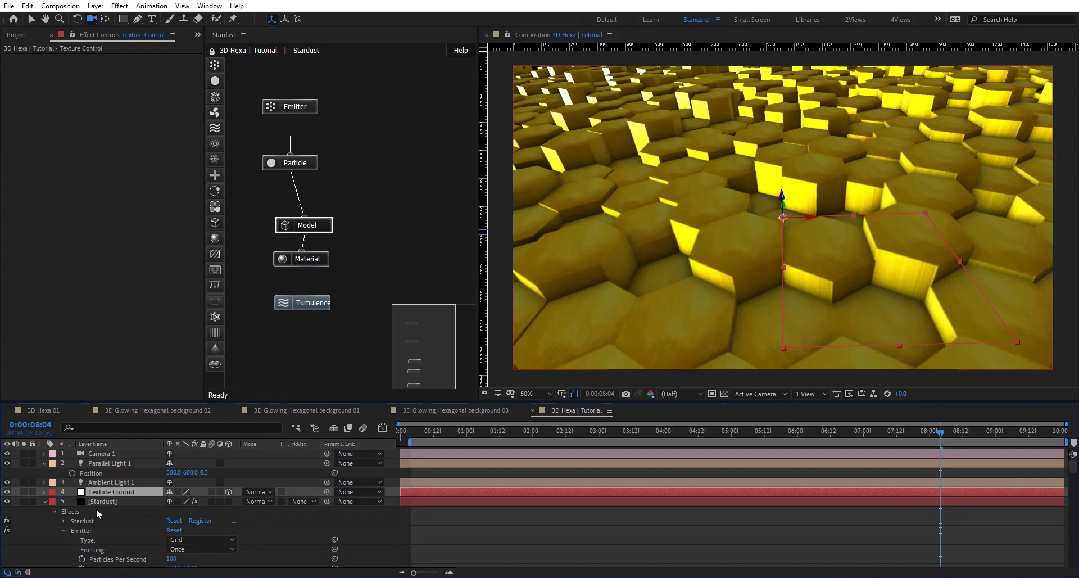
pyautogui.press('r')
pyautogui.moveTo(185, 505)
pyautogui.mouseDown()
pyautogui.moveTo(242, 501)
pyautogui.moveTo(173, 498)
pyautogui.mouseUp()
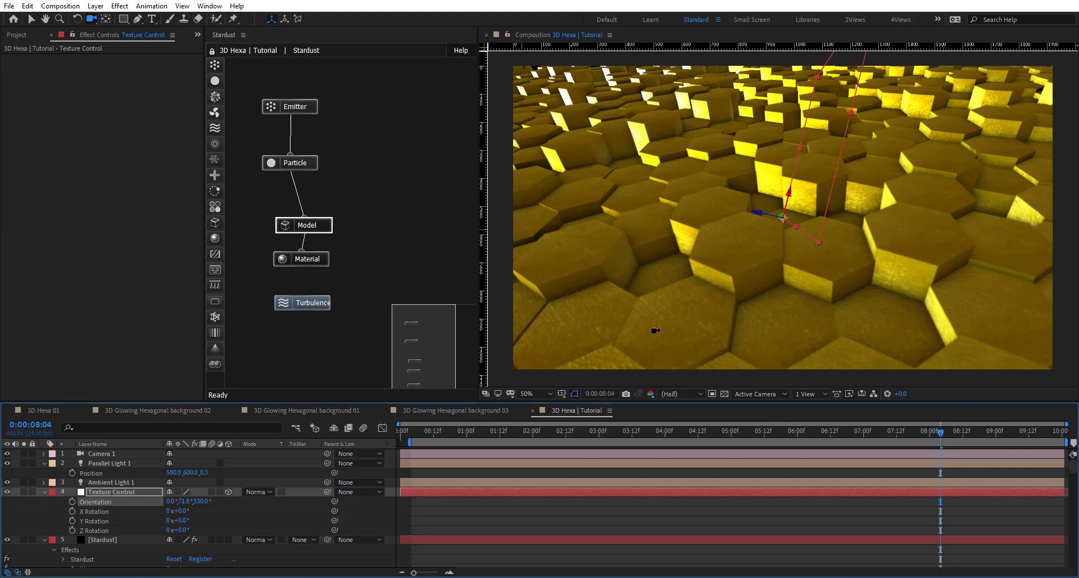
pyautogui.press('.')
pyautogui.press(',')
# Duplicate the connected Model and Material nodes, place the copies beside the originals and center the Particle node above both branches
pyautogui.click(306, 260)
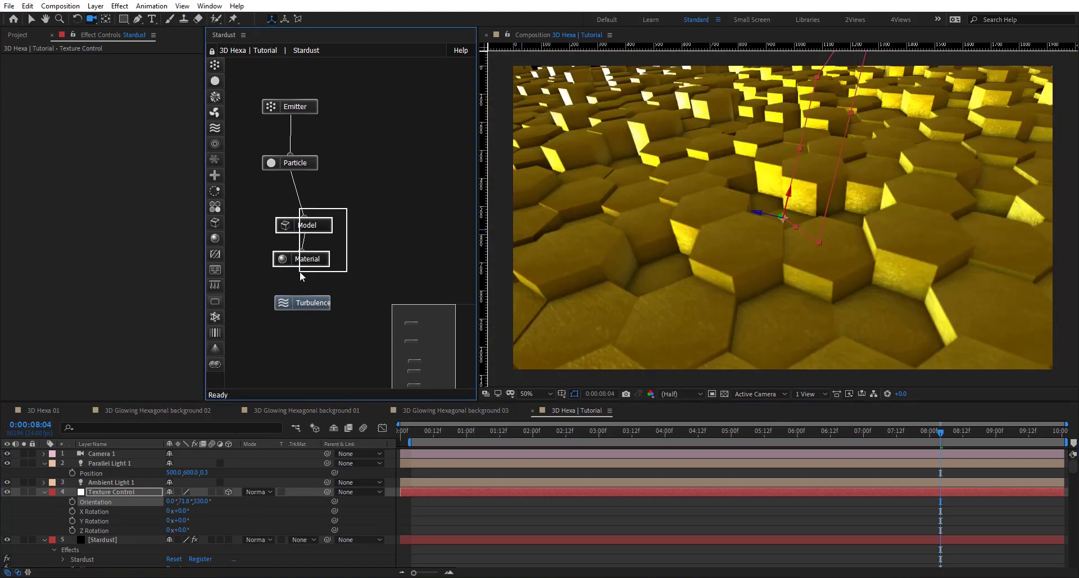
pyautogui.hotkey('ctrl', 'd')
pyautogui.moveTo(393, 209); pyautogui.dragTo(278, 304)
pyautogui.moveTo(348, 243); pyautogui.dragTo(378, 242)
pyautogui.click(374, 276)
pyautogui.moveTo(375, 276); pyautogui.dragTo(416, 266)
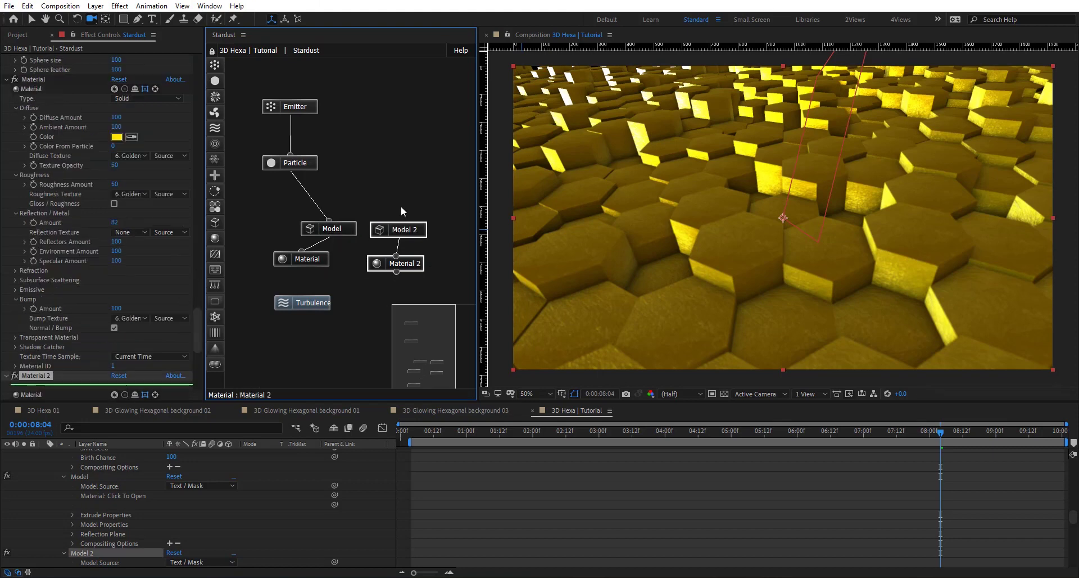
pyautogui.moveTo(290, 171); pyautogui.dragTo(357, 167)
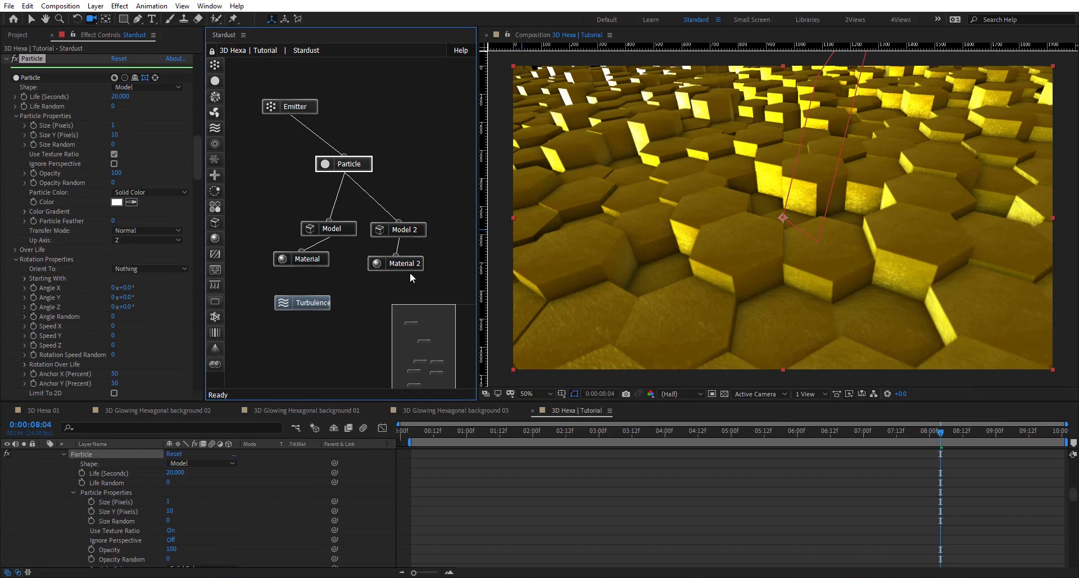
# Reset Material 2 to its defaults and set its Color From Particle to 0
pyautogui.scroll(1, 111, 278)
pyautogui.scroll(-7, 79, 273)
pyautogui.click(116, 239)
pyautogui.click(52, 261)
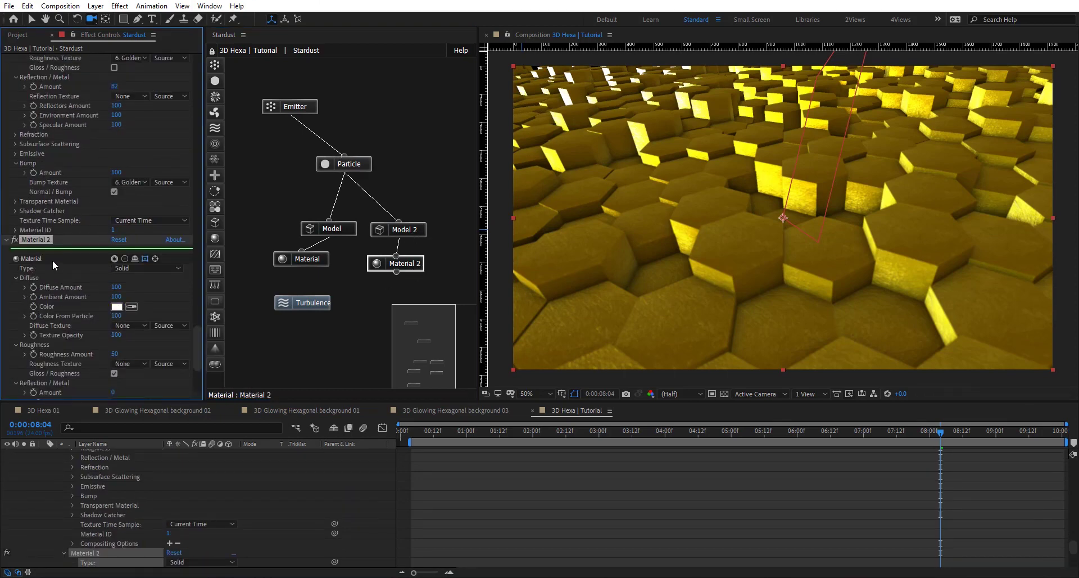
pyautogui.scroll(-1, 115, 307)
pyautogui.moveTo(116, 306); pyautogui.dragTo(23, 305)
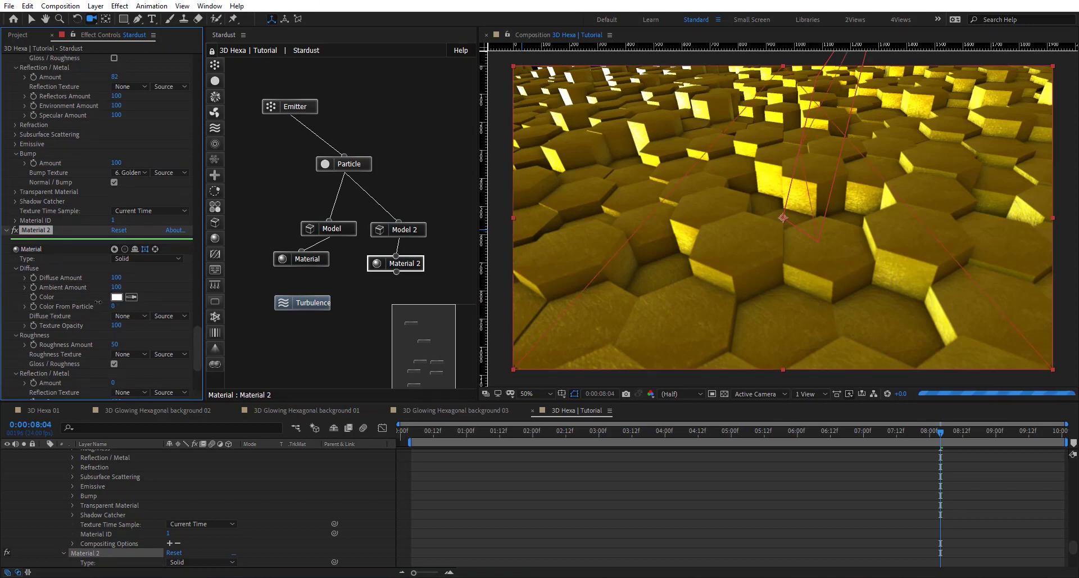
# Set Material 2's diffuse Color to dark gray 2A2A2A
pyautogui.click(117, 296)
pyautogui.click(205, 417)
pyautogui.moveTo(205, 417); pyautogui.dragTo(164, 443)
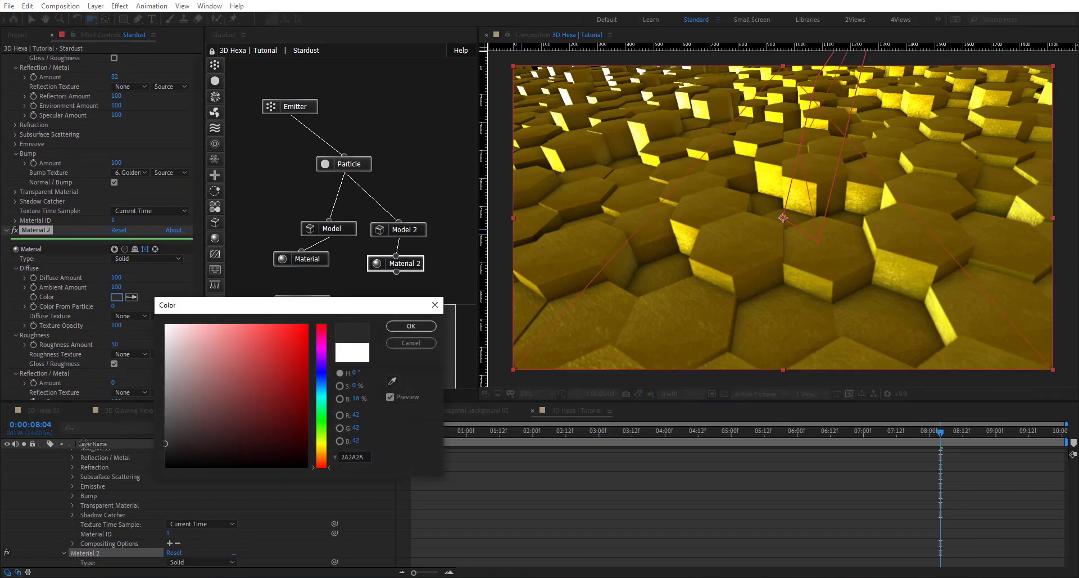
pyautogui.click(411, 326)
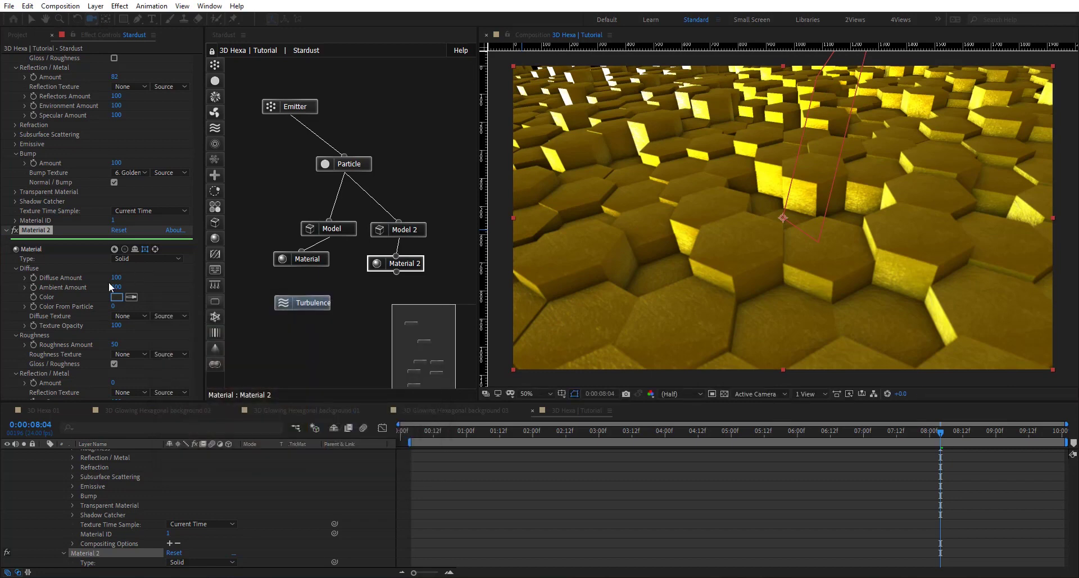
# Disable the first Model node to view the dark material alone, and re-enable the node
pyautogui.rightClick(337, 231)
pyautogui.click(369, 212)
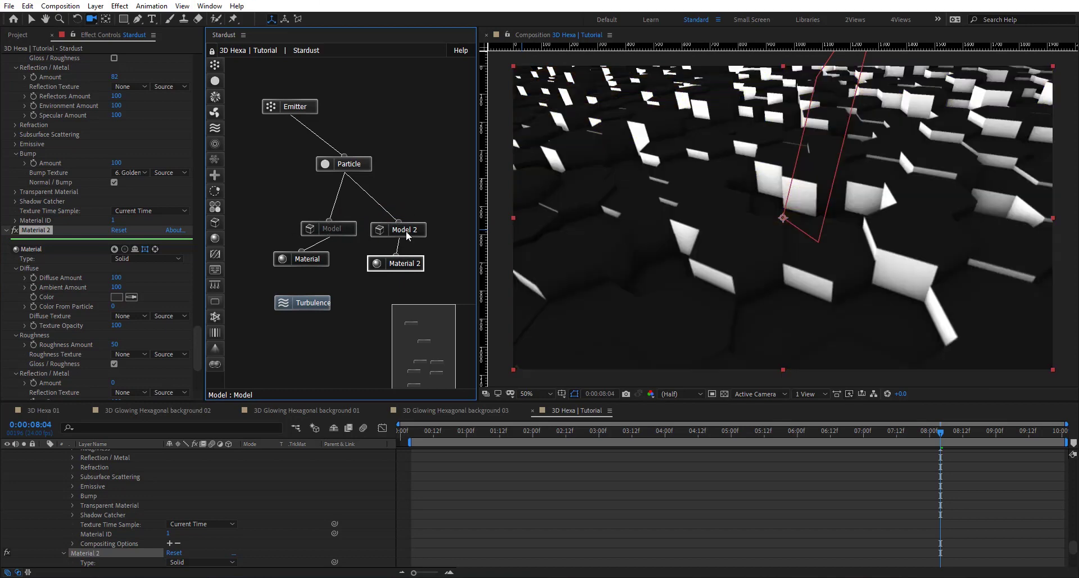
pyautogui.rightClick(340, 236)
pyautogui.click(369, 210)
# Set the Particle node's Use Model(s) option to Random
pyautogui.click(362, 167)
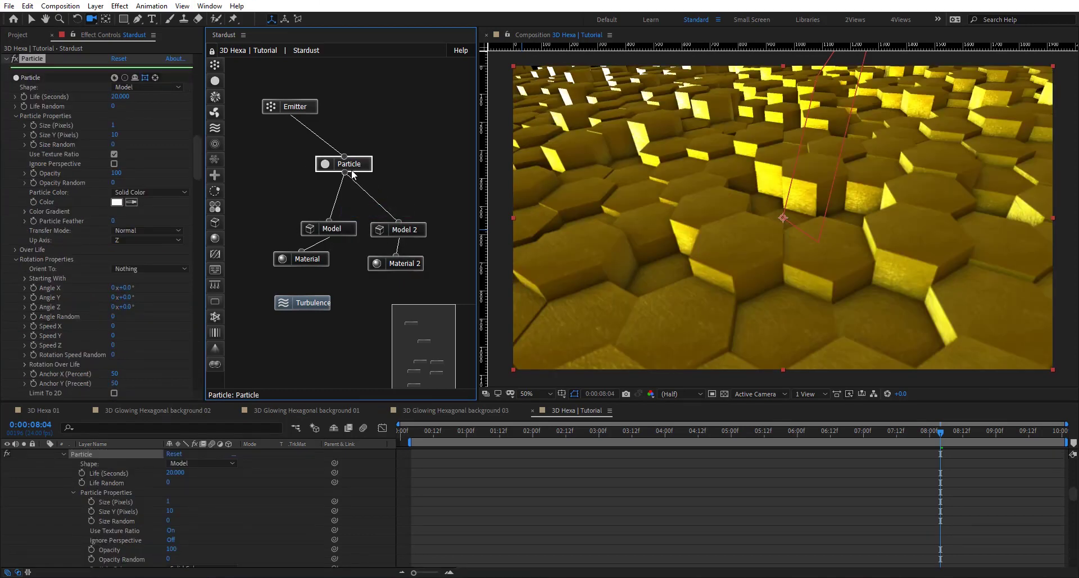
pyautogui.scroll(-2, 52, 241)
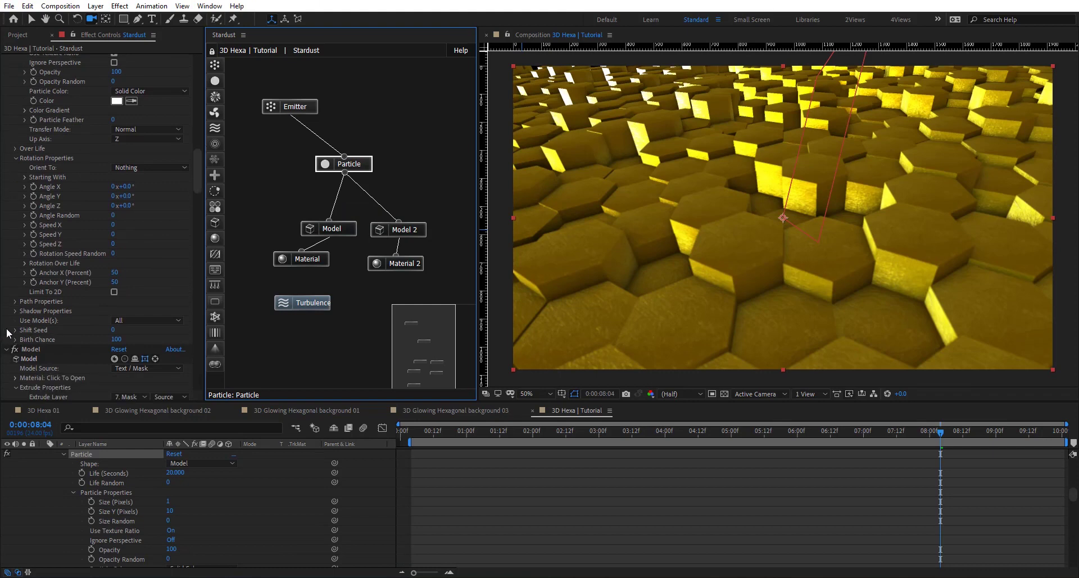
pyautogui.click(147, 319)
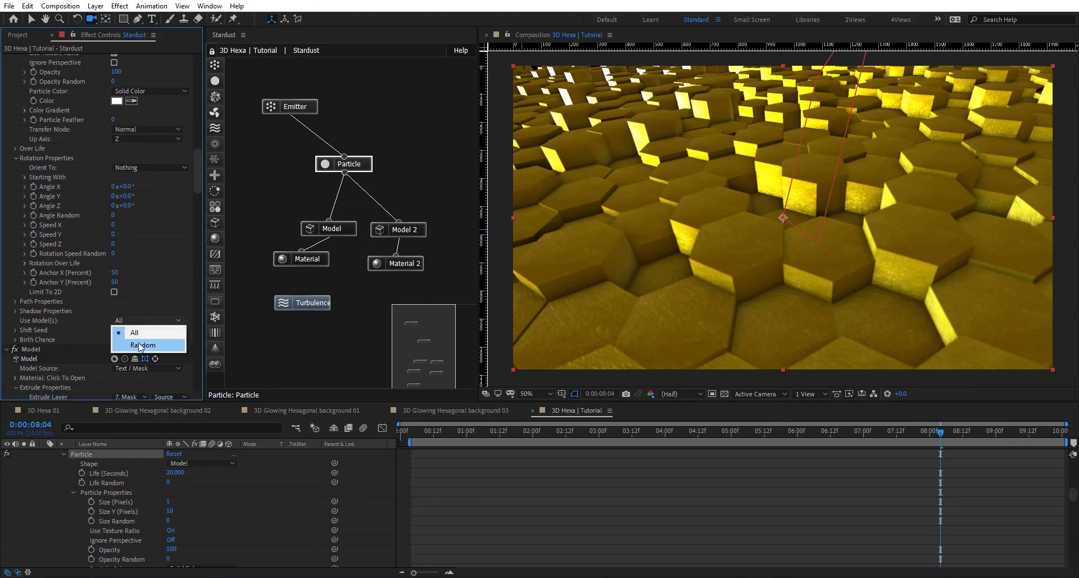
pyautogui.click(147, 345)
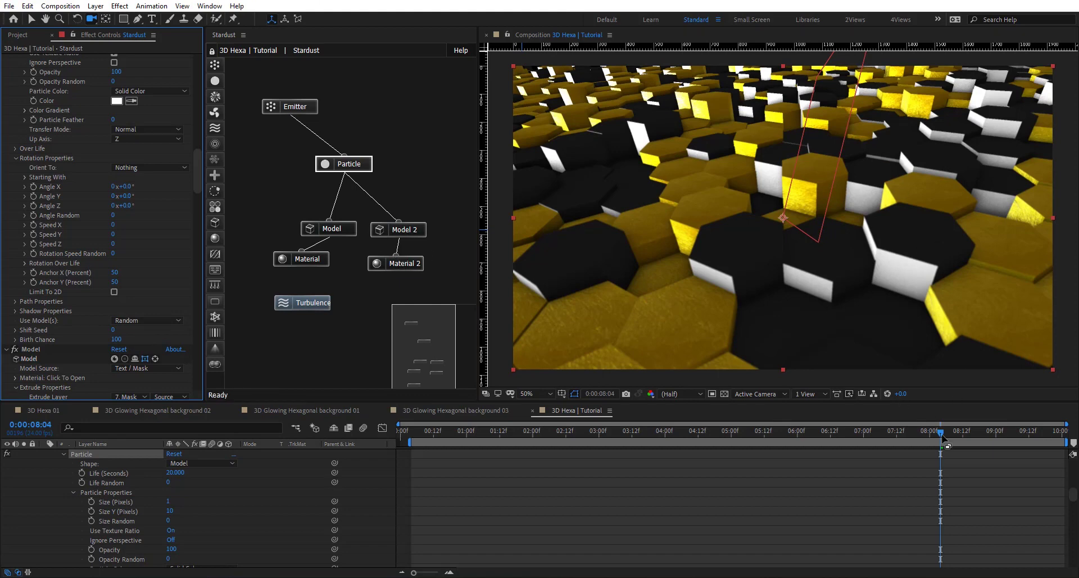
# Preview the mixed hexagons at several times and orbit the camera to a new angle at 0:00:03:07
pyautogui.moveTo(936, 438); pyautogui.dragTo(656, 442)
pyautogui.moveTo(794, 446)
pyautogui.mouseDown()
pyautogui.moveTo(1006, 451)
pyautogui.moveTo(596, 456)
pyautogui.moveTo(903, 455)
pyautogui.moveTo(802, 464)
pyautogui.mouseUp()
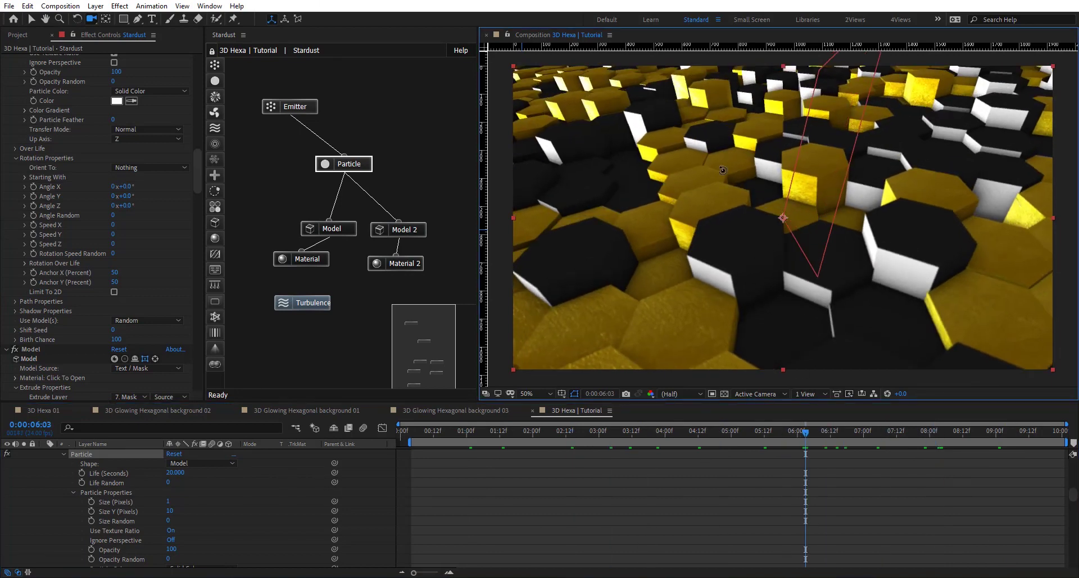
pyautogui.moveTo(723, 170)
pyautogui.mouseDown()
pyautogui.moveTo(708, 165)
pyautogui.moveTo(728, 178)
pyautogui.mouseUp()
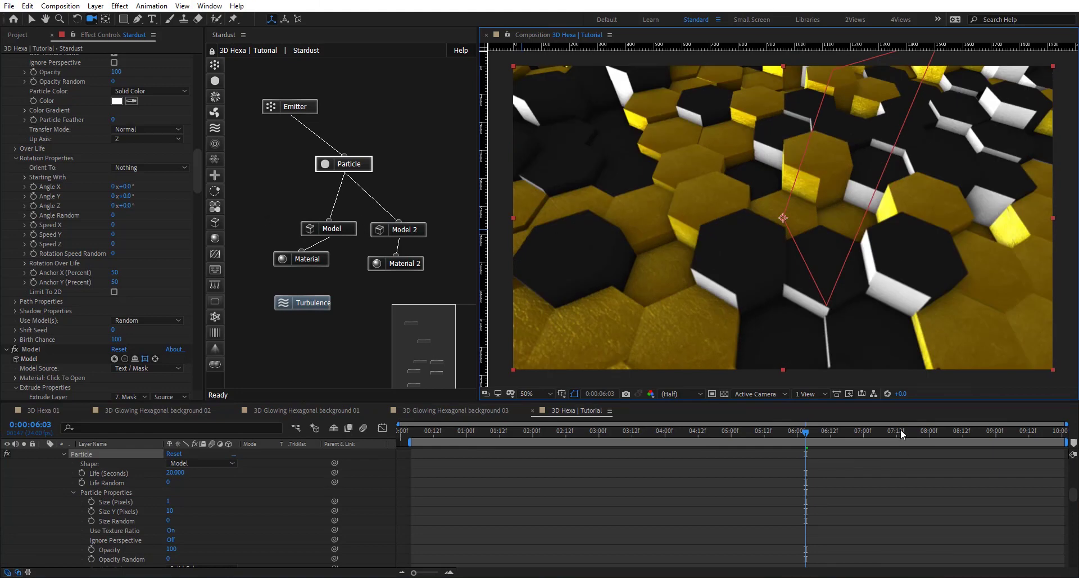
pyautogui.moveTo(871, 442); pyautogui.dragTo(620, 443)
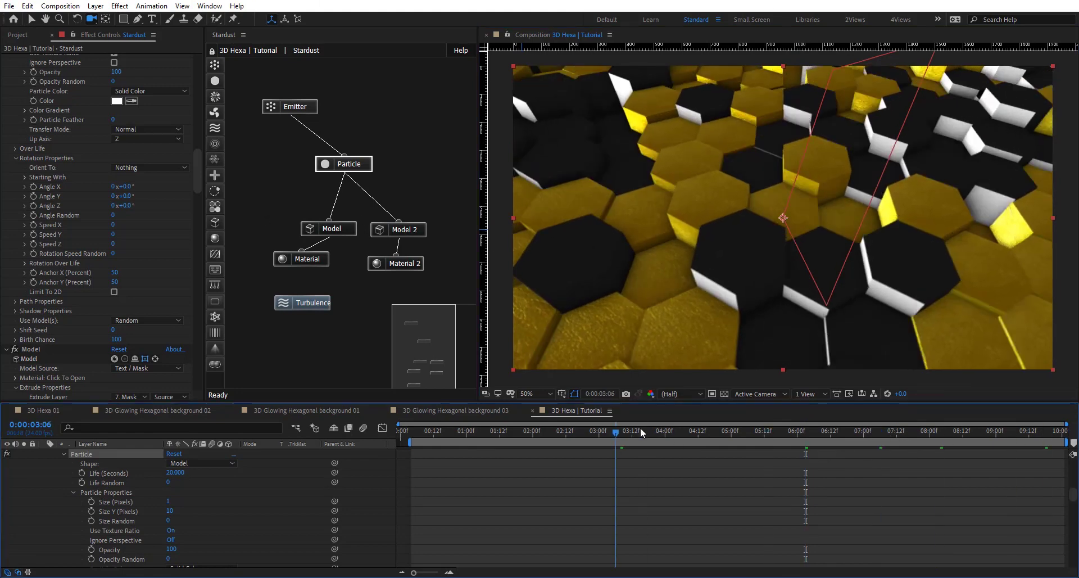
pyautogui.moveTo(783, 244); pyautogui.dragTo(761, 255)
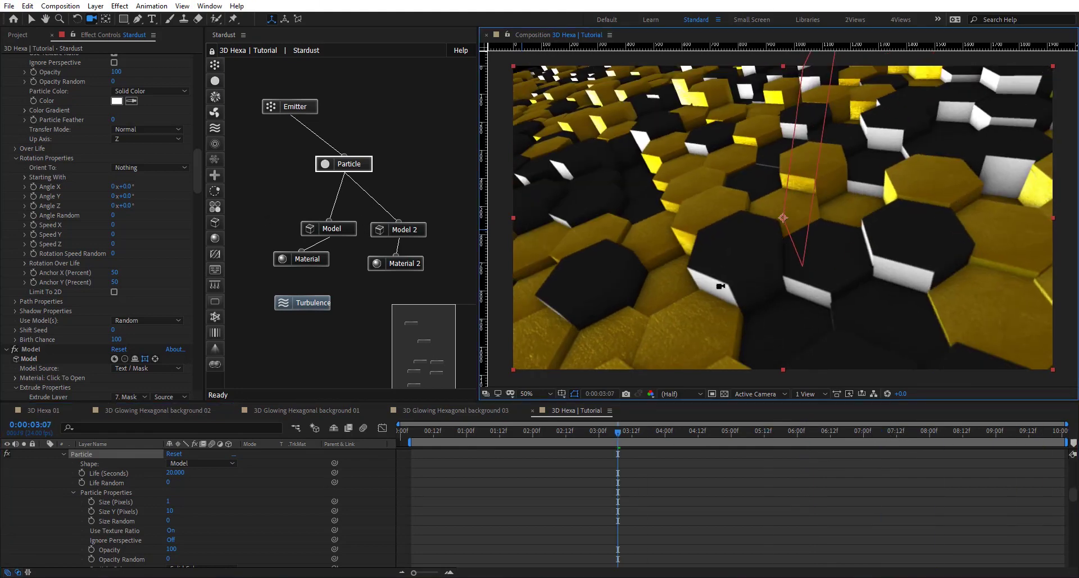
# Duplicate the Mask layer, make the copy visible and solo it
pyautogui.scroll(5, 101, 520)
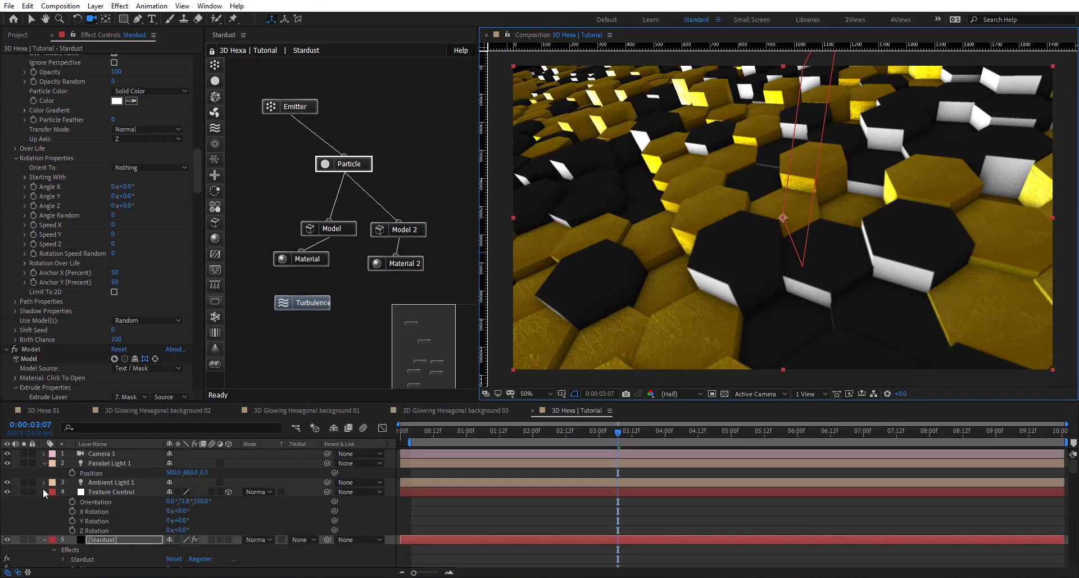
pyautogui.click(44, 492)
pyautogui.click(44, 499)
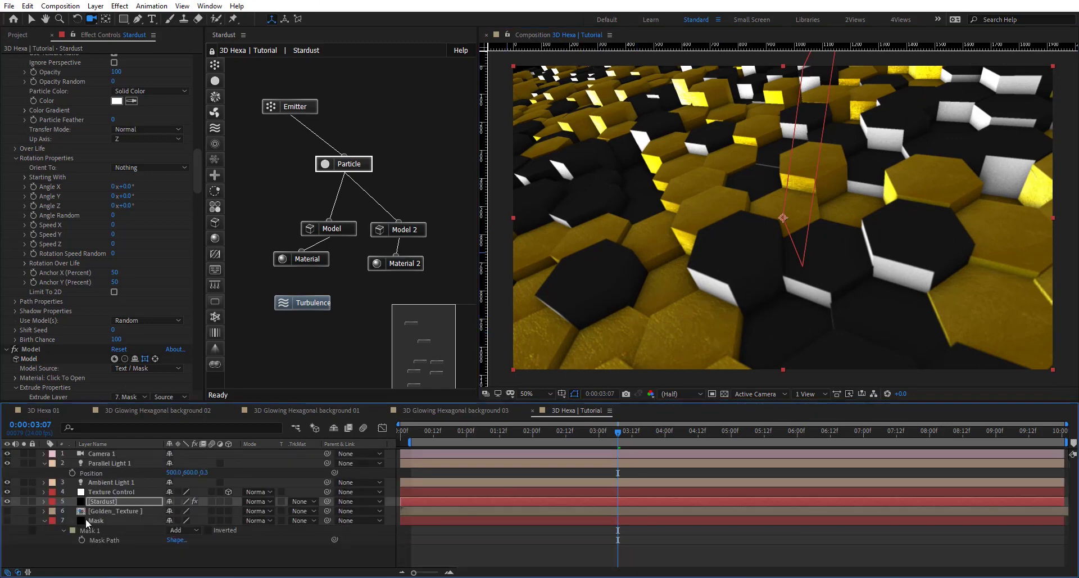
pyautogui.click(124, 522)
pyautogui.hotkey('ctrl', 'd')
pyautogui.click(7, 520)
pyautogui.click(23, 521)
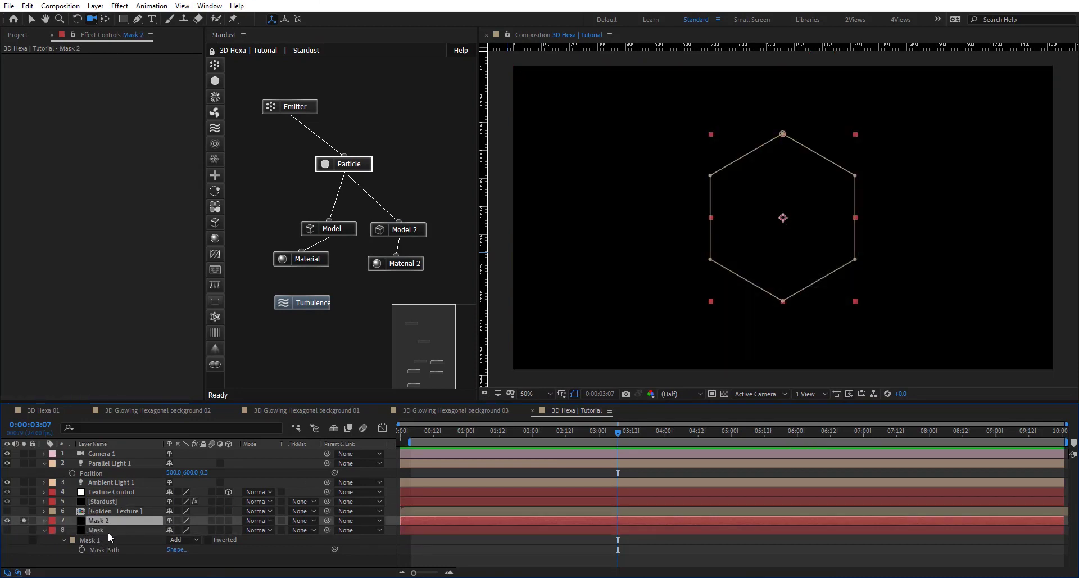
# Paste a second hexagon mask into the Mask 2 layer, scale it down concentrically inside the first and turn off the layer's solo
pyautogui.hotkey('ctrl', 'v')
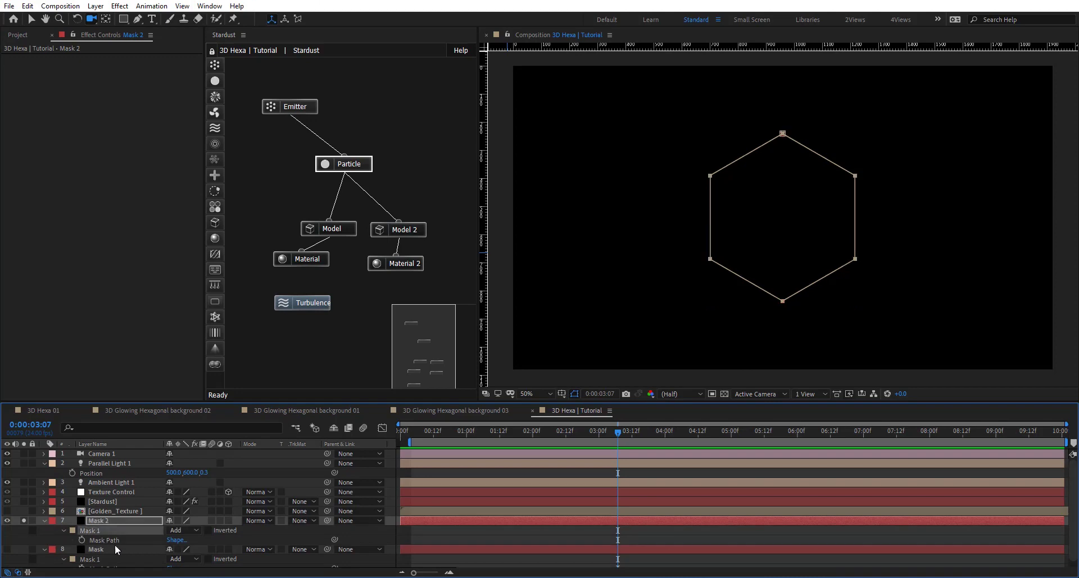
pyautogui.press('v')
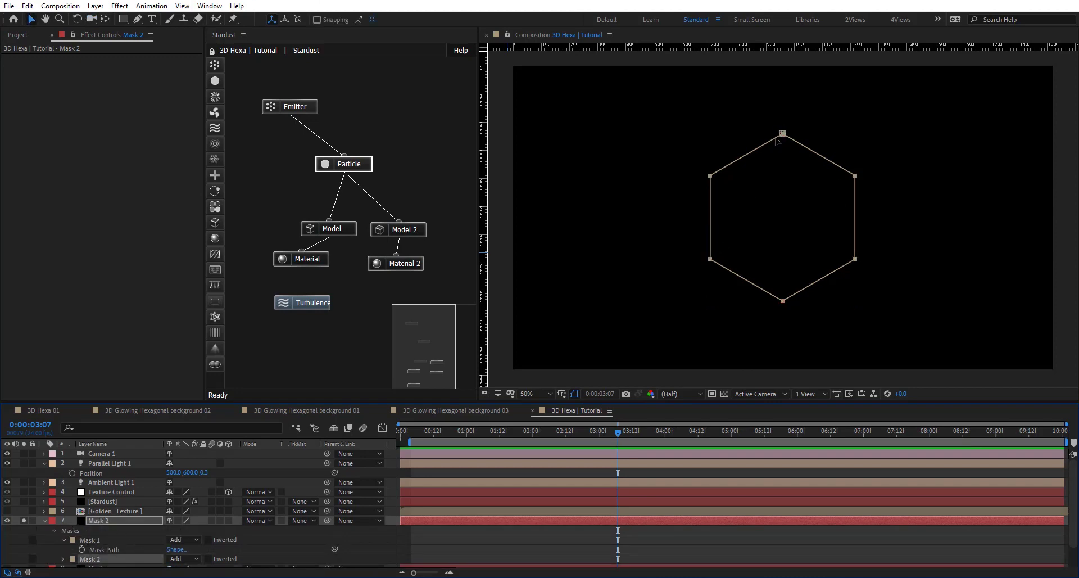
pyautogui.hotkey('ctrl', 't')
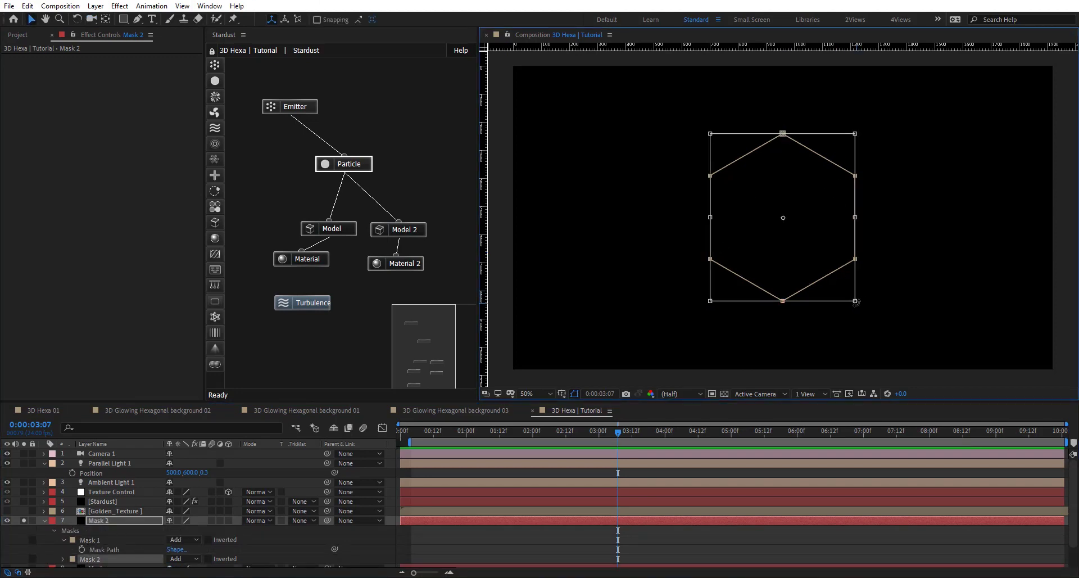
pyautogui.moveTo(854, 301); pyautogui.dragTo(842, 293)
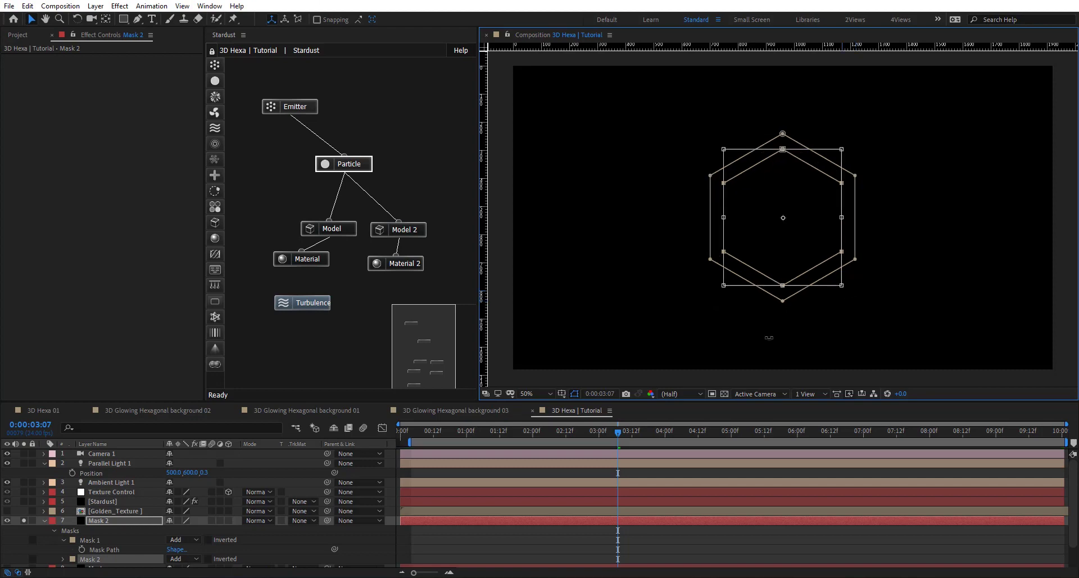
pyautogui.click(43, 520)
pyautogui.click(24, 520)
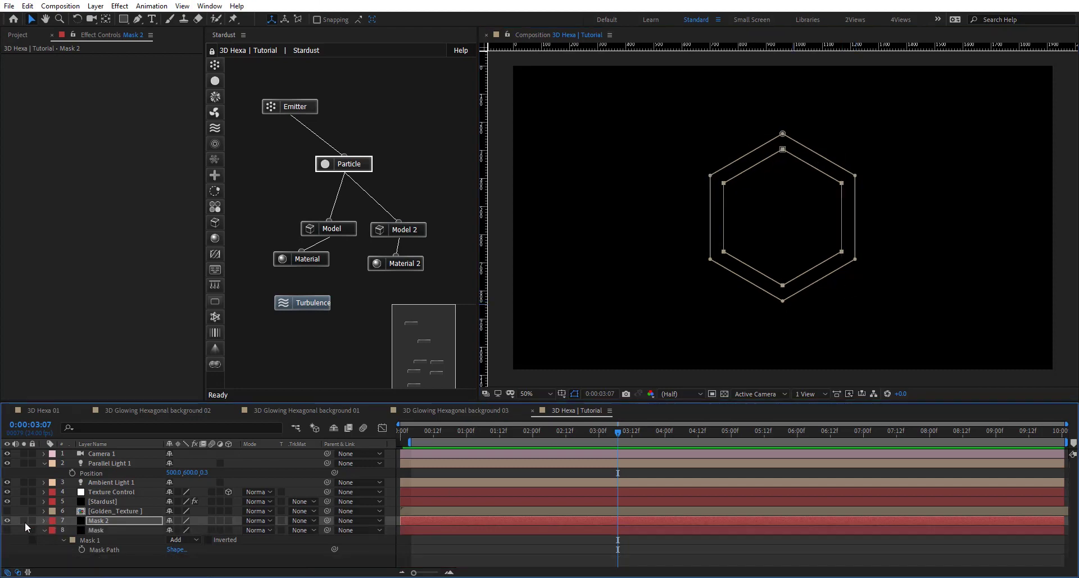
# Set Mask 2 as the Extrude Layer of the Model 2 node
pyautogui.click(422, 227)
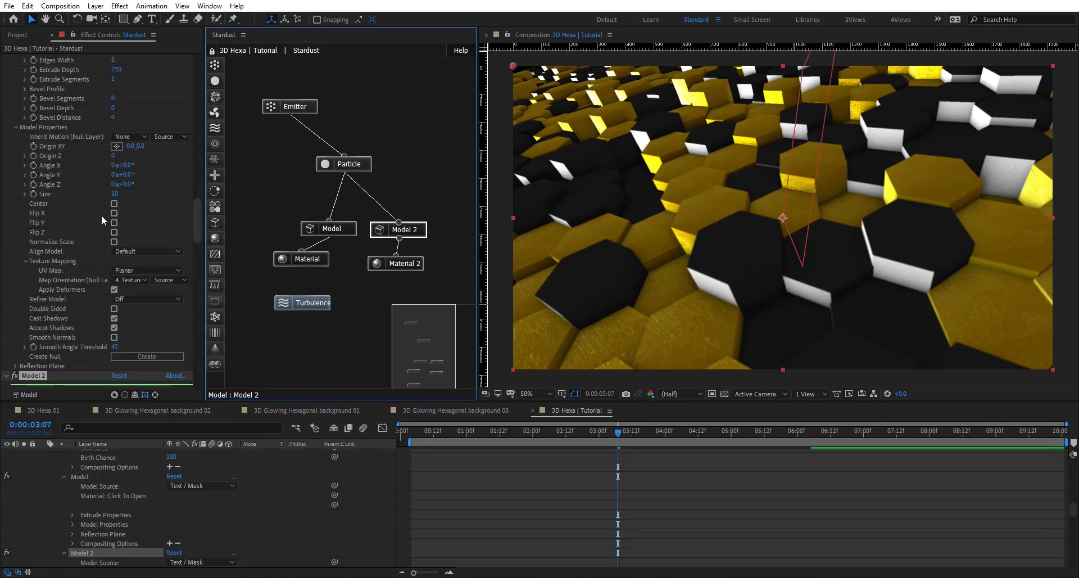
pyautogui.scroll(-4, 80, 316)
pyautogui.scroll(-2, 75, 286)
pyautogui.scroll(2, 74, 286)
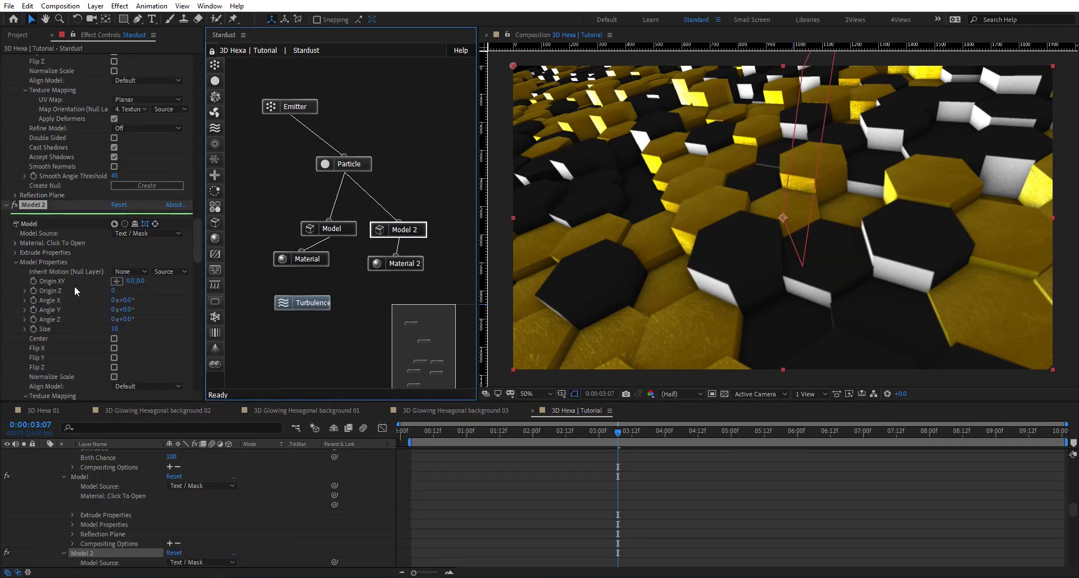
pyautogui.click(15, 253)
pyautogui.click(131, 261)
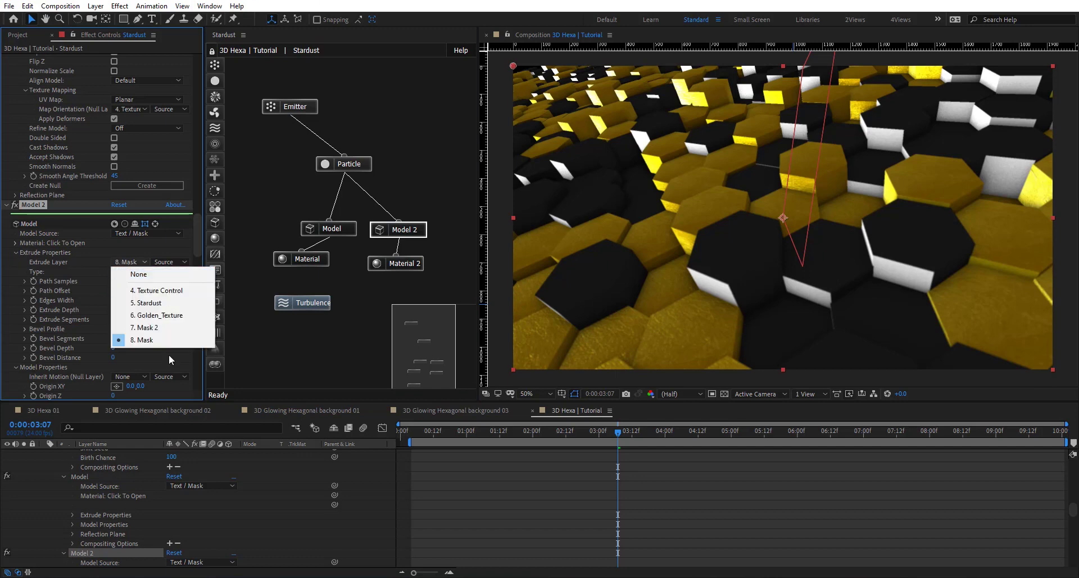
pyautogui.click(156, 329)
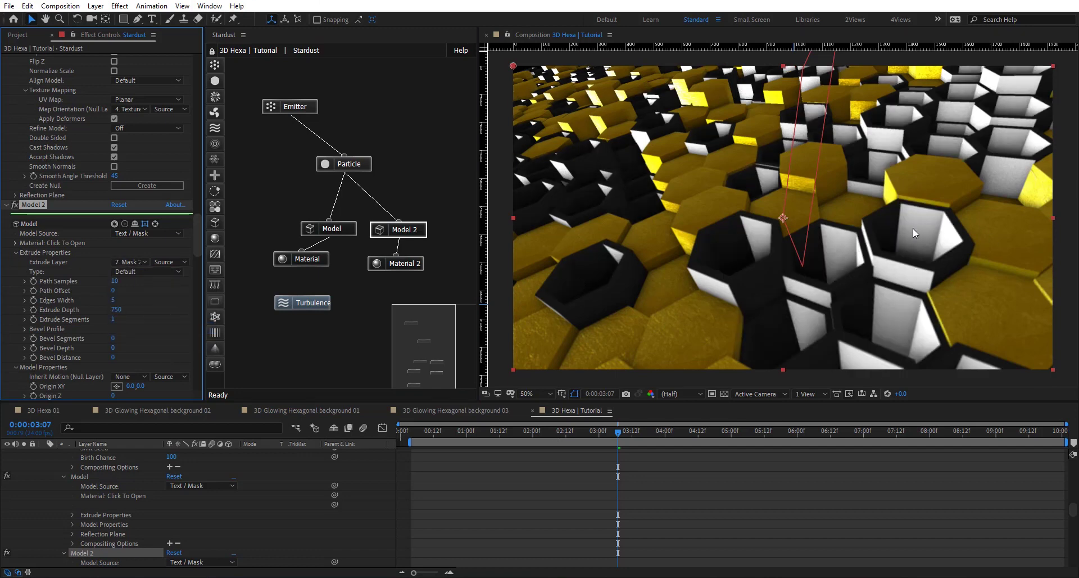
# Duplicate the Model 2 and Material 2 nodes, place the copies below and connect the new model to the Particle node
pyautogui.scroll(5, 143, 508)
pyautogui.moveTo(448, 208); pyautogui.dragTo(400, 290)
pyautogui.hotkey('ctrl', 'd')
pyautogui.click(455, 201)
pyautogui.moveTo(454, 207); pyautogui.dragTo(447, 298)
pyautogui.moveTo(427, 242); pyautogui.dragTo(345, 173)
pyautogui.moveTo(386, 317); pyautogui.dragTo(406, 315)
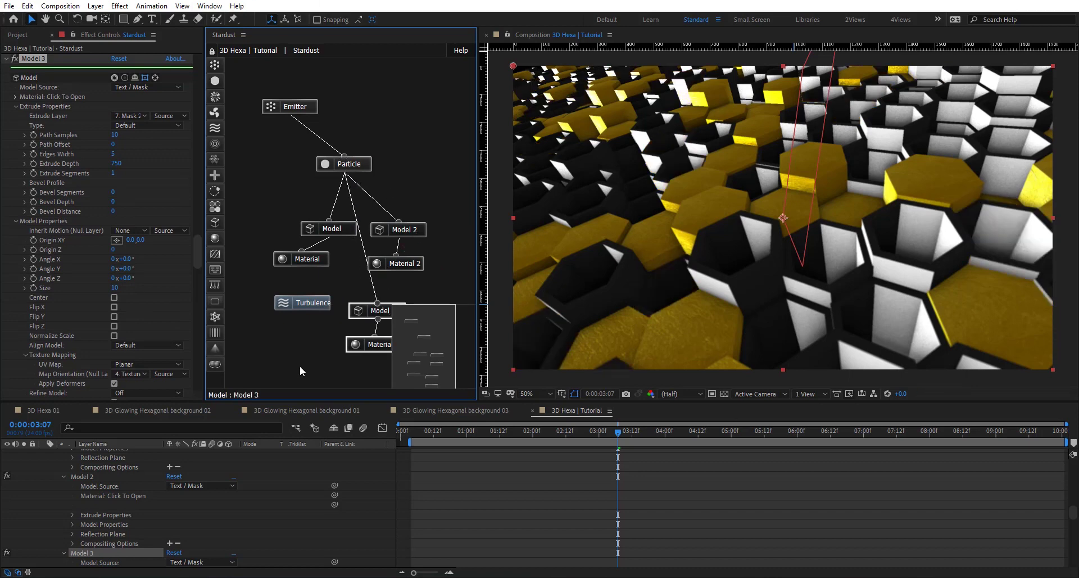
# Change the diffuse color of the Material 3 node to dark red
pyautogui.click(381, 351)
pyautogui.scroll(-10, 94, 347)
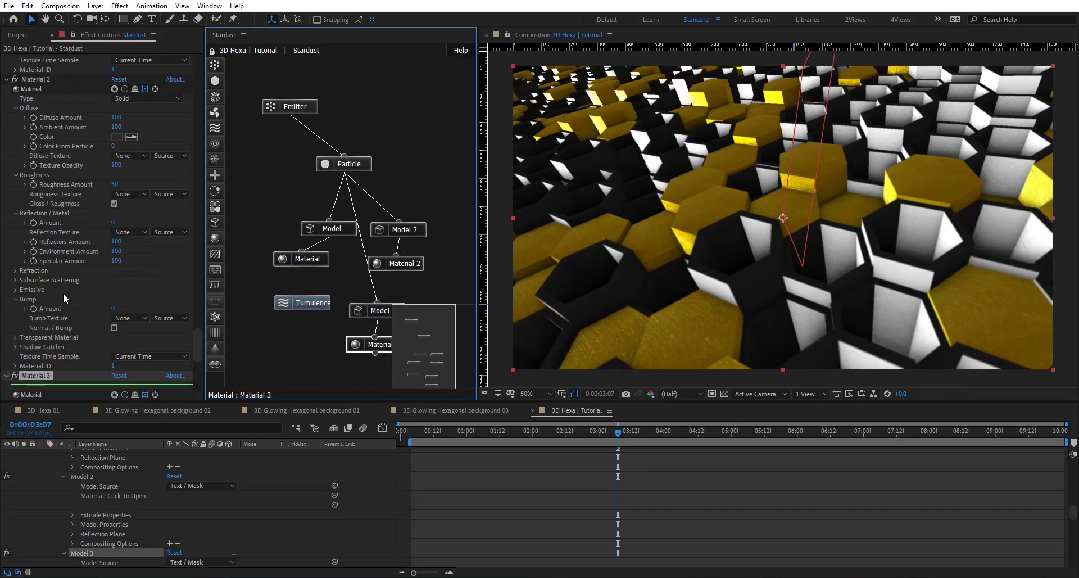
pyautogui.click(116, 341)
pyautogui.moveTo(308, 340); pyautogui.dragTo(275, 371)
pyautogui.click(410, 326)
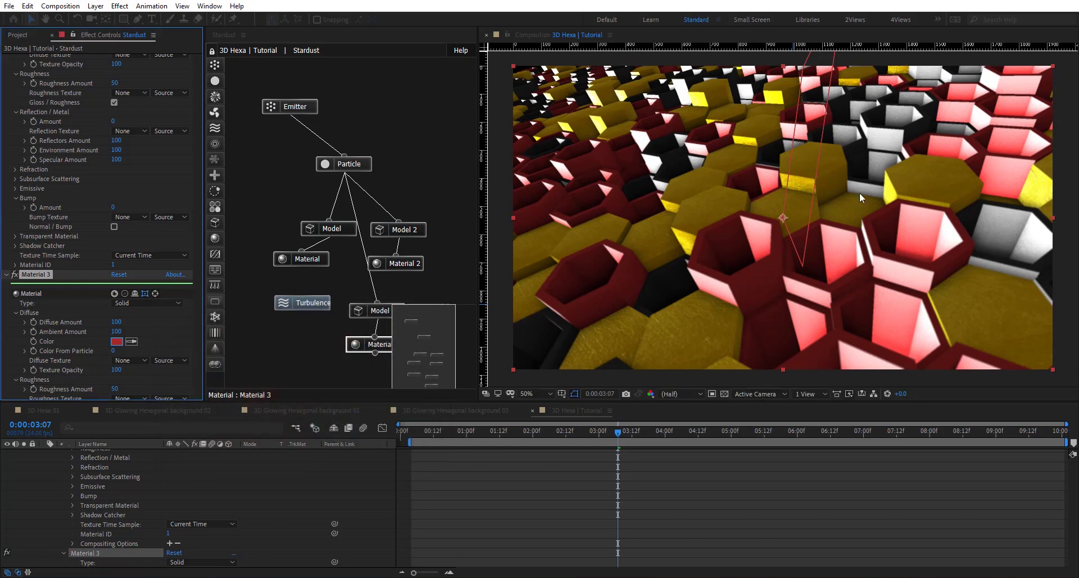
# Duplicate the Mask 2 layer as Mask 3 and duplicate the inner hexagon mask on the copy
pyautogui.scroll(-5, 90, 474)
pyautogui.scroll(10, 90, 474)
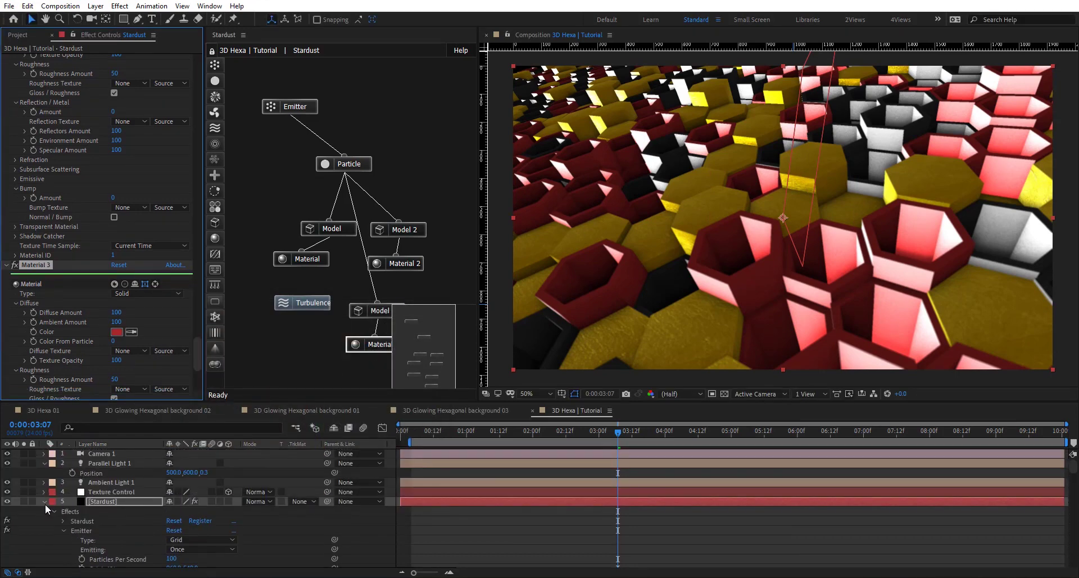
pyautogui.click(44, 500)
pyautogui.click(95, 520)
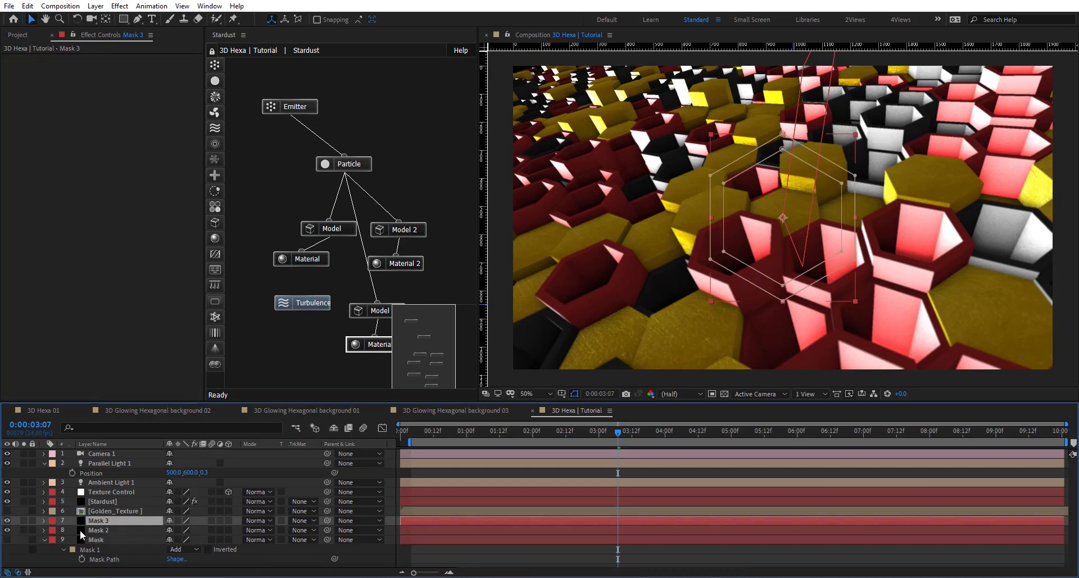
pyautogui.press('m')
pyautogui.click(108, 550)
pyautogui.hotkey('ctrl', 'd')
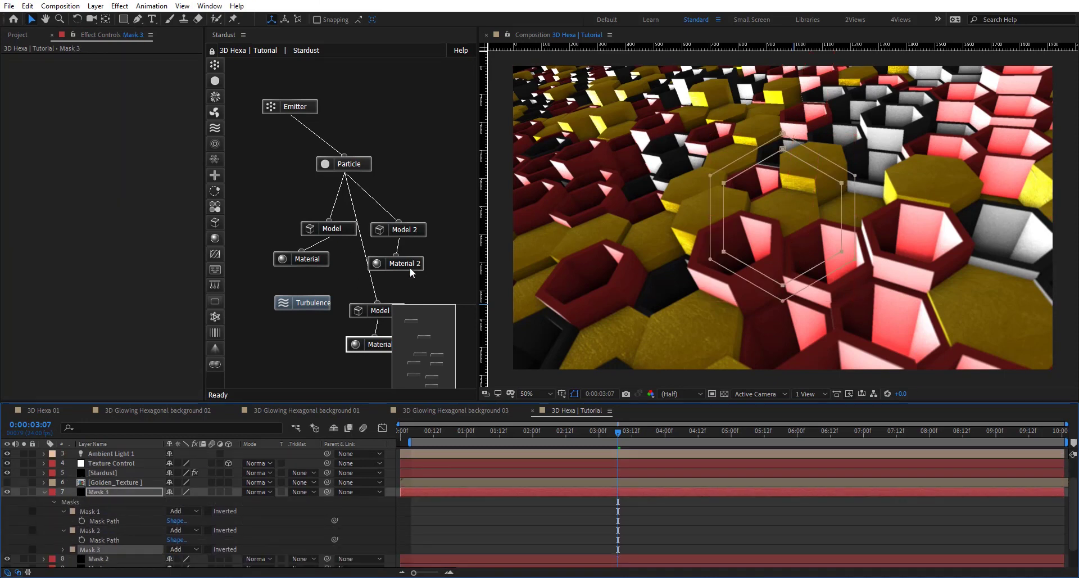
# Set Mask 3 as the Extrude Layer of the Model 3 node
pyautogui.click(380, 310)
pyautogui.scroll(-3, 68, 264)
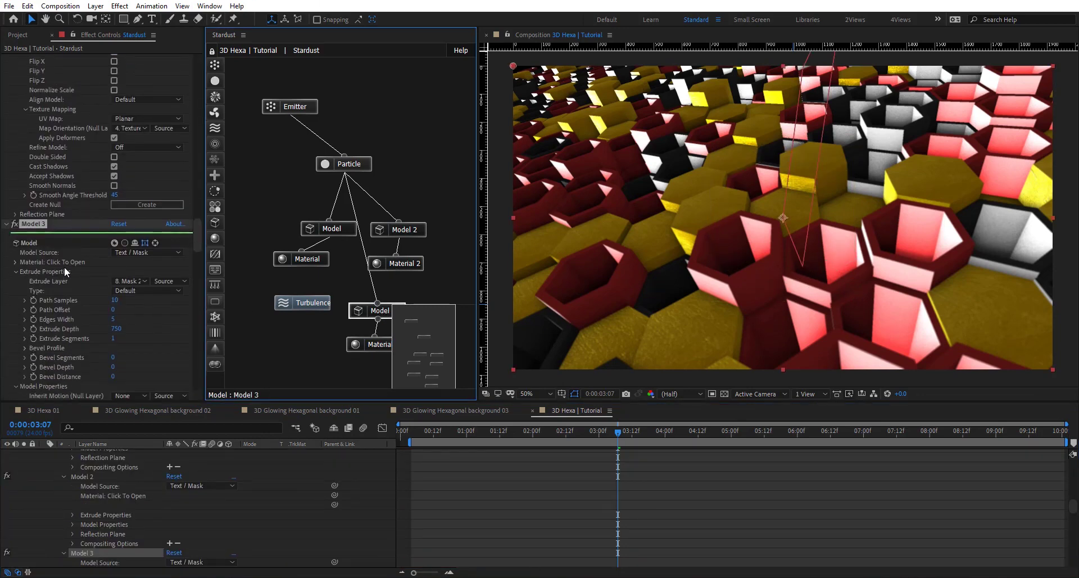
pyautogui.click(133, 281)
pyautogui.click(140, 357)
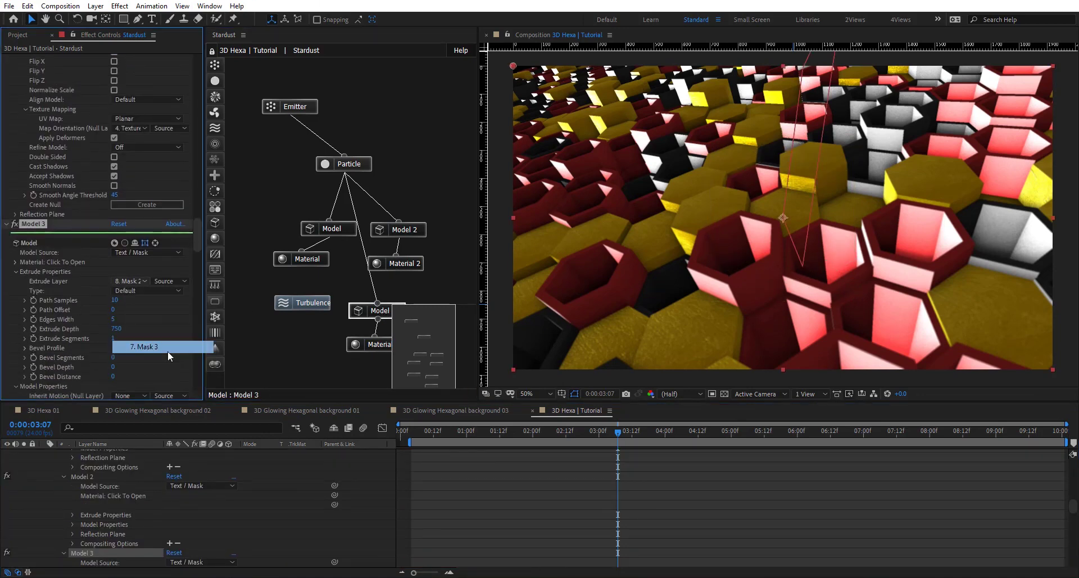
# Scale the third mask of the Mask 3 layer down slightly about its center and preview the result at 0:00:05:02
pyautogui.scroll(-8, 124, 494)
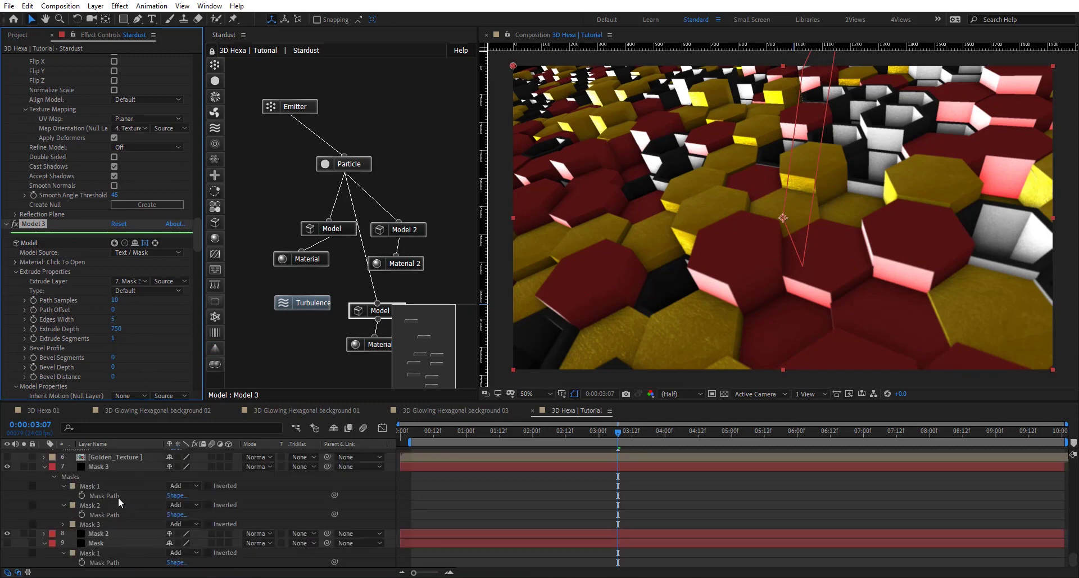
pyautogui.click(101, 523)
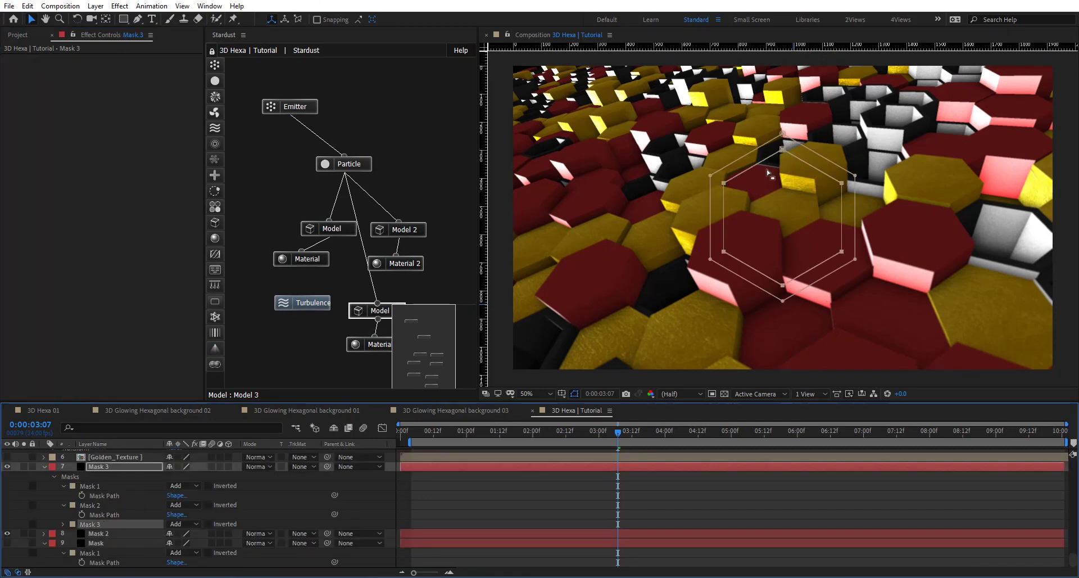
pyautogui.doubleClick(786, 286)
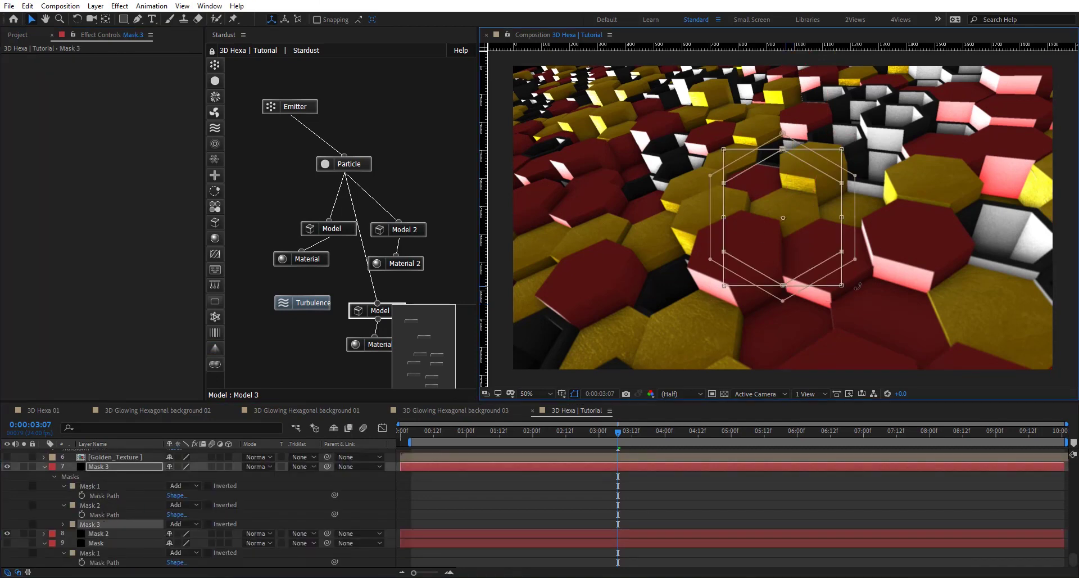
pyautogui.moveTo(840, 286); pyautogui.dragTo(834, 283)
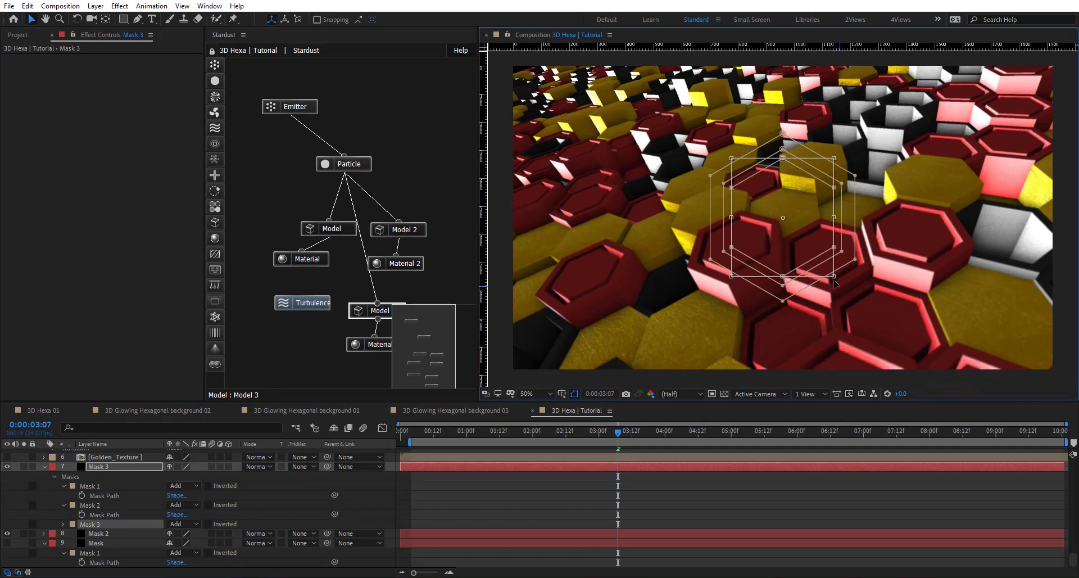
pyautogui.click(724, 490)
pyautogui.moveTo(629, 439); pyautogui.dragTo(735, 461)
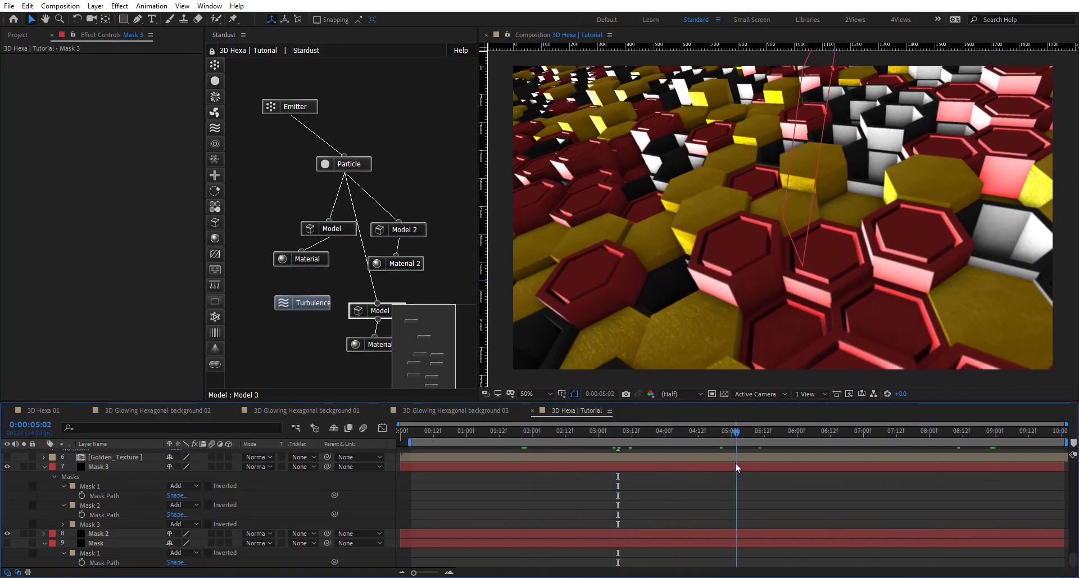
# Turn on Camera 1's Depth of Field with a Focus Distance of 246 pixels and an Aperture of 116.1 pixels
pyautogui.scroll(-15, 71, 503)
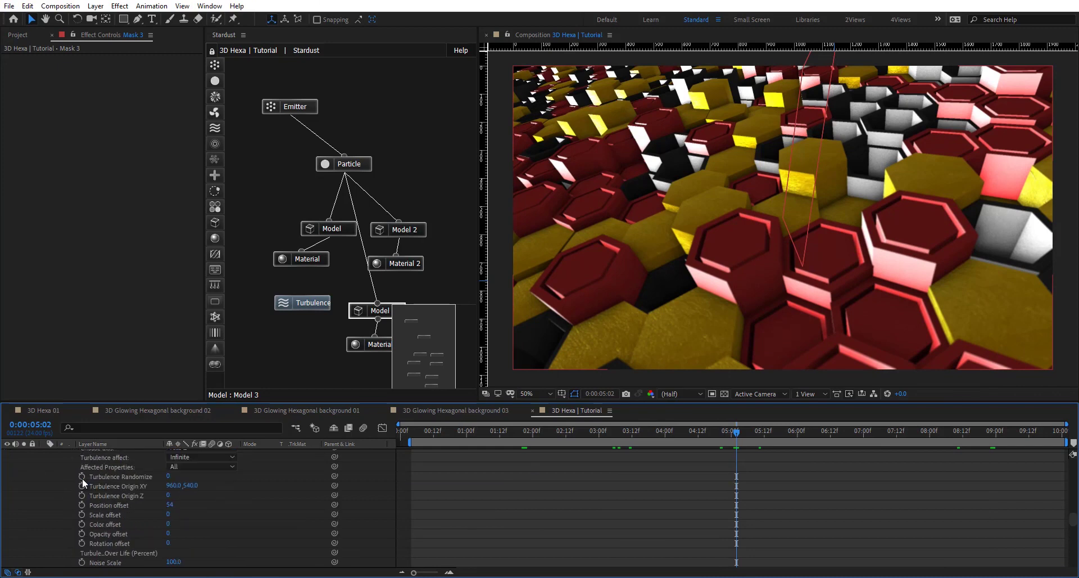
pyautogui.scroll(5, 73, 485)
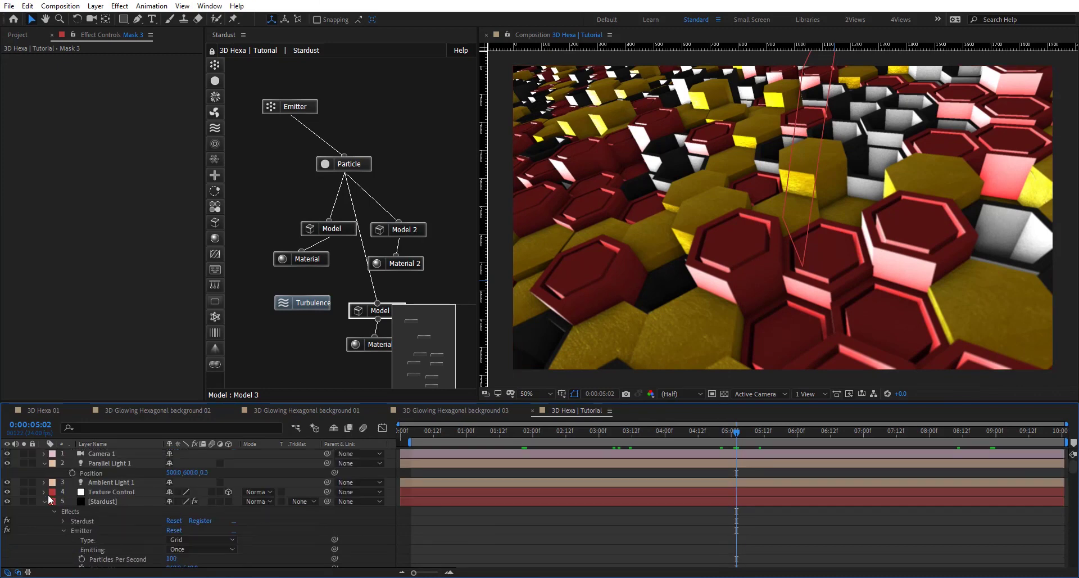
pyautogui.click(45, 454)
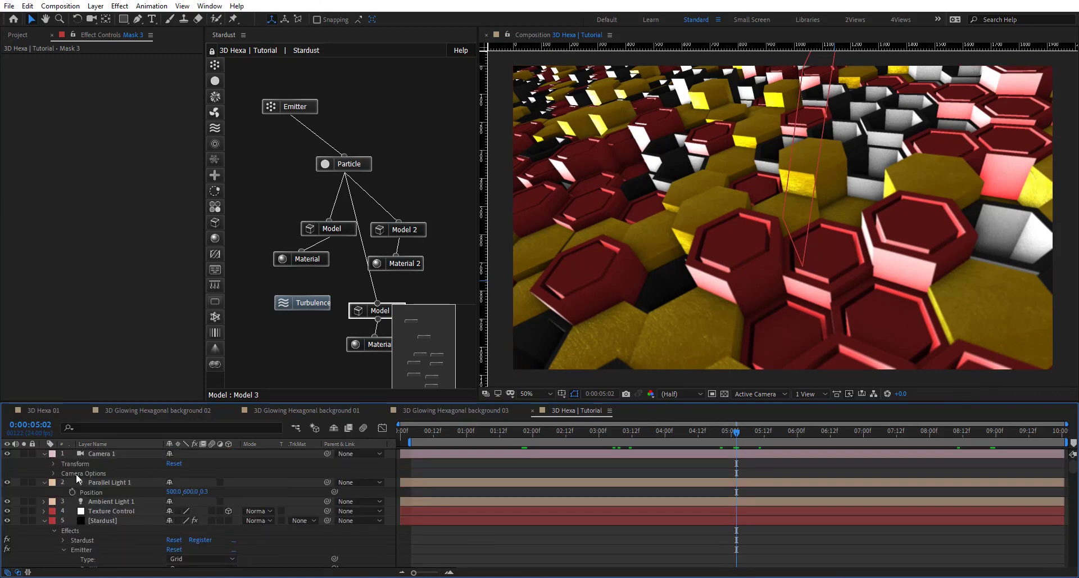
pyautogui.click(53, 473)
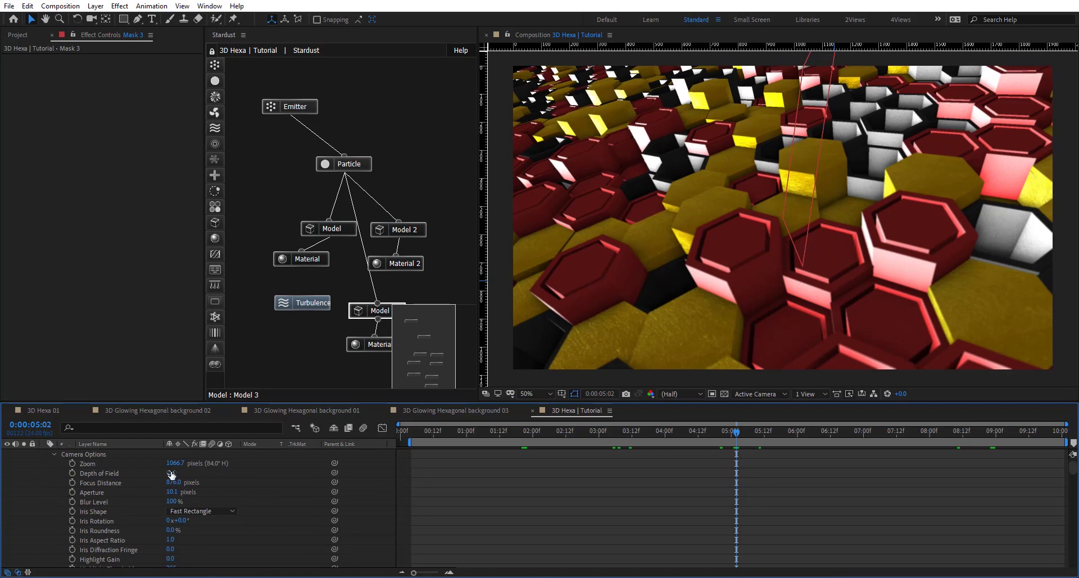
pyautogui.moveTo(174, 482); pyautogui.dragTo(1, 479)
pyautogui.moveTo(171, 491); pyautogui.dragTo(241, 482)
# Enable Shadows in Stardust's render settings and preview the animation at several times, ending at 0:00:04:08
pyautogui.click(265, 187)
pyautogui.click(281, 105)
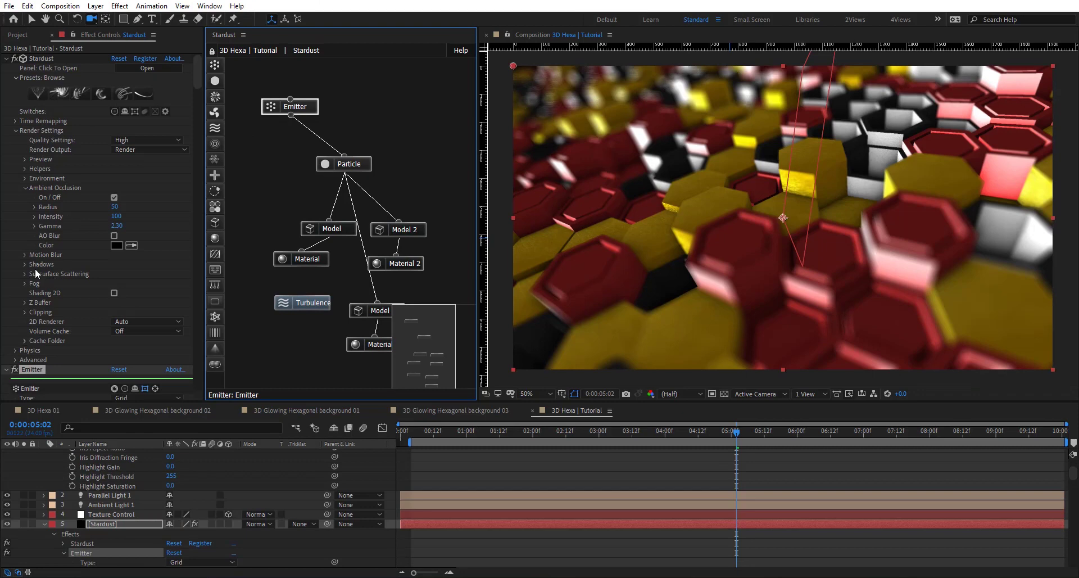
pyautogui.click(25, 264)
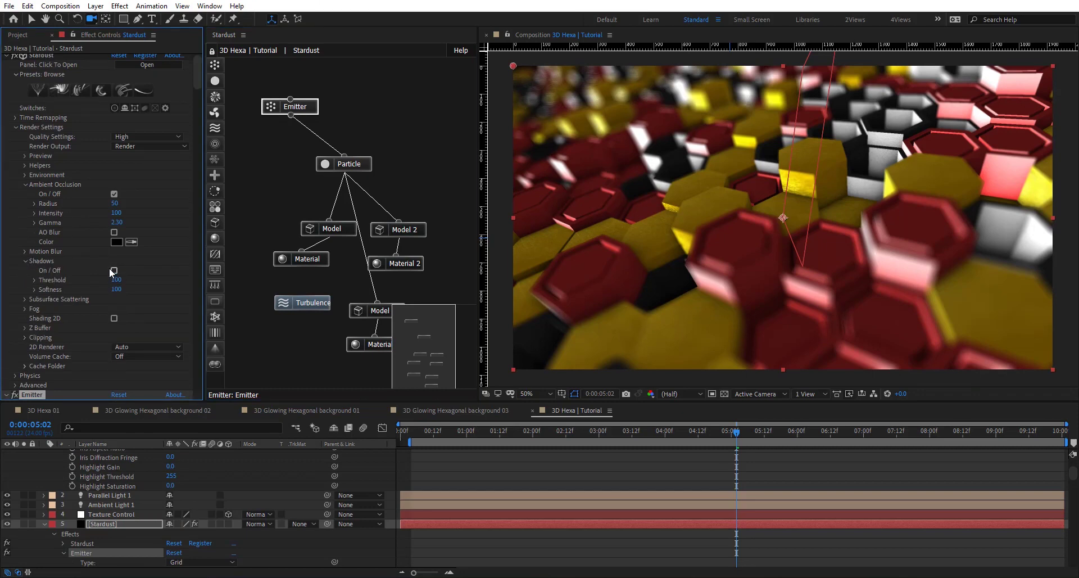
pyautogui.click(114, 270)
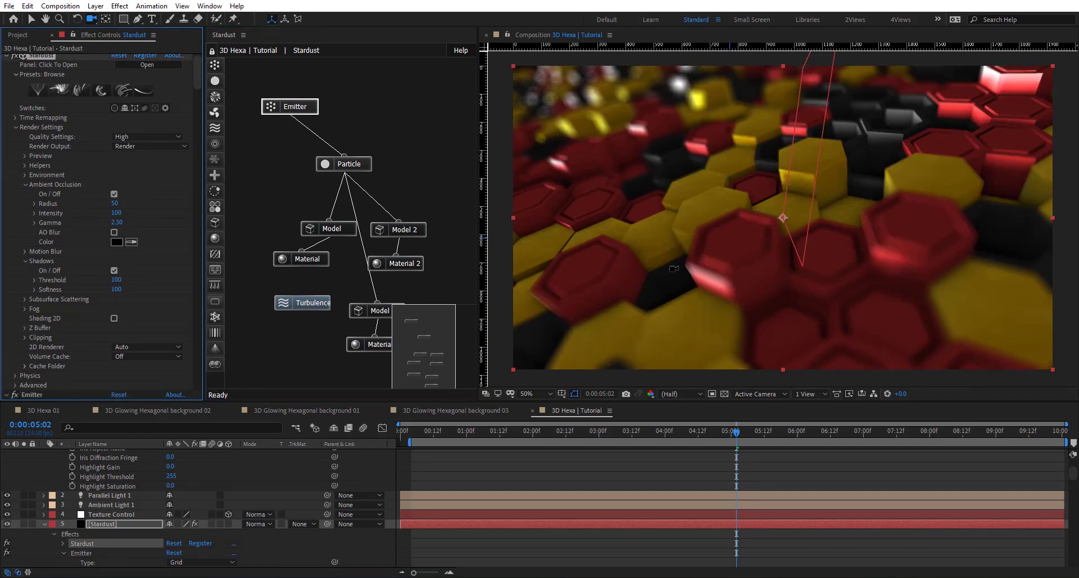
pyautogui.click(505, 431)
pyautogui.moveTo(505, 431); pyautogui.dragTo(618, 436)
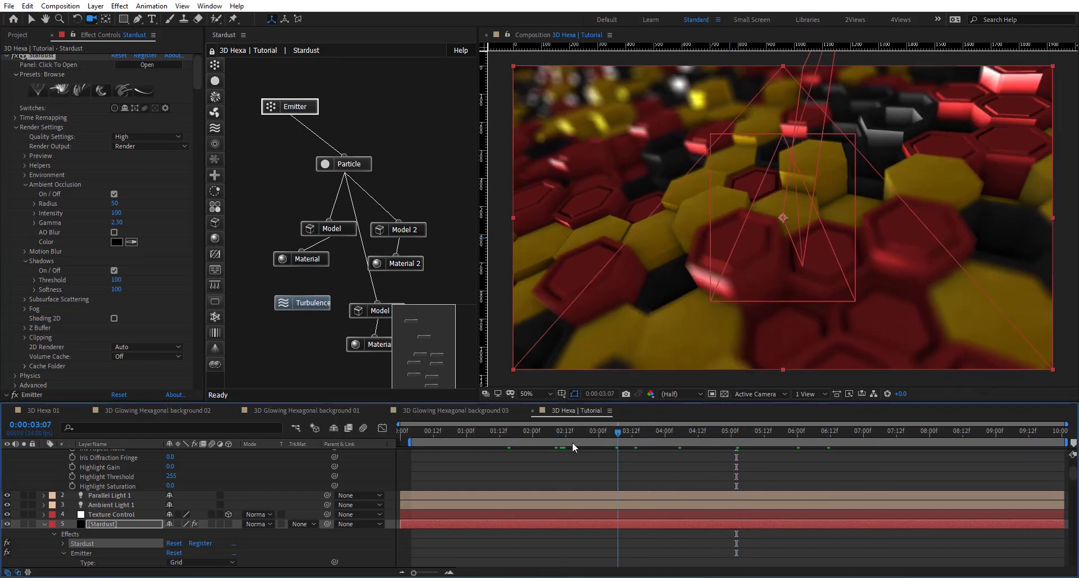
pyautogui.moveTo(909, 425); pyautogui.dragTo(686, 447)
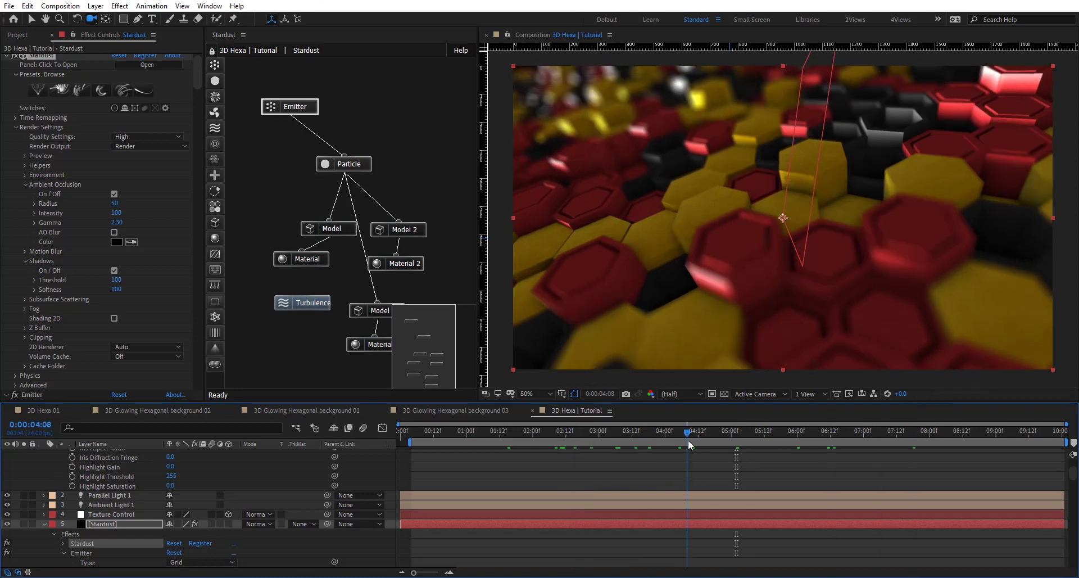
# Add an adjustment layer above Camera 1 and rename it CC
pyautogui.scroll(4, 104, 466)
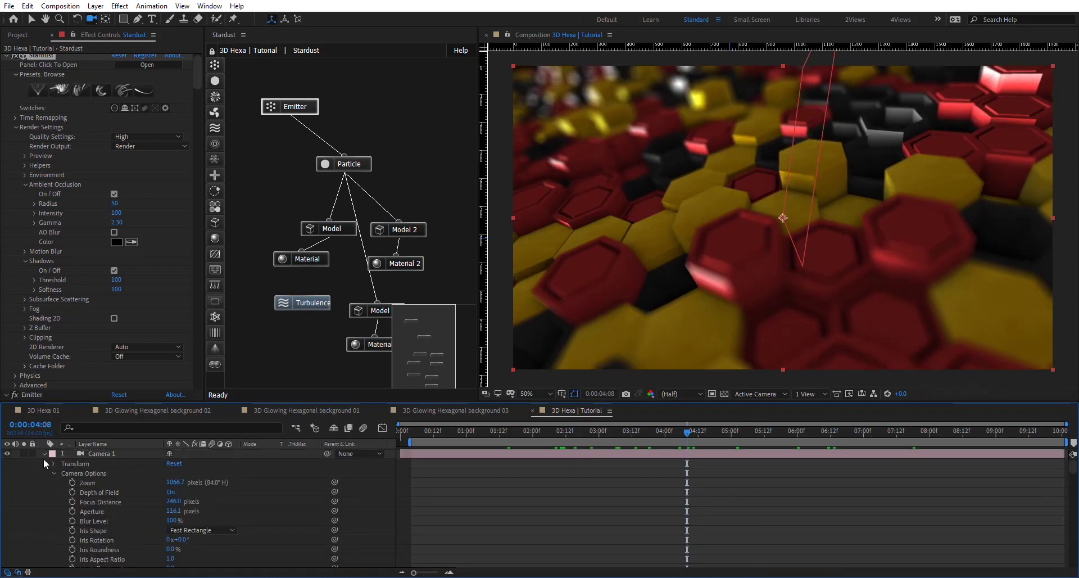
pyautogui.click(45, 454)
pyautogui.click(86, 453)
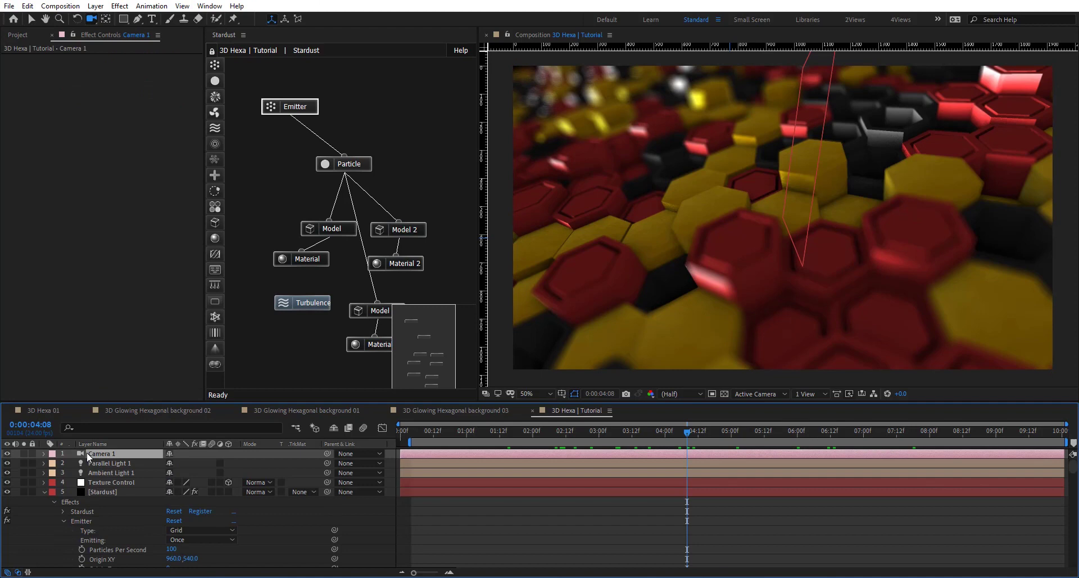
pyautogui.hotkey('ctrl', 'alt', 'y')
pyautogui.press('Return')
pyautogui.write('CC')
pyautogui.press('Return')
# Apply Lumetri Color to the CC layer and set its Creative Look to Fuji ETERNA 250D Kodak 2395 (by Adobe)
pyautogui.hotkey('ctrl', 'space')
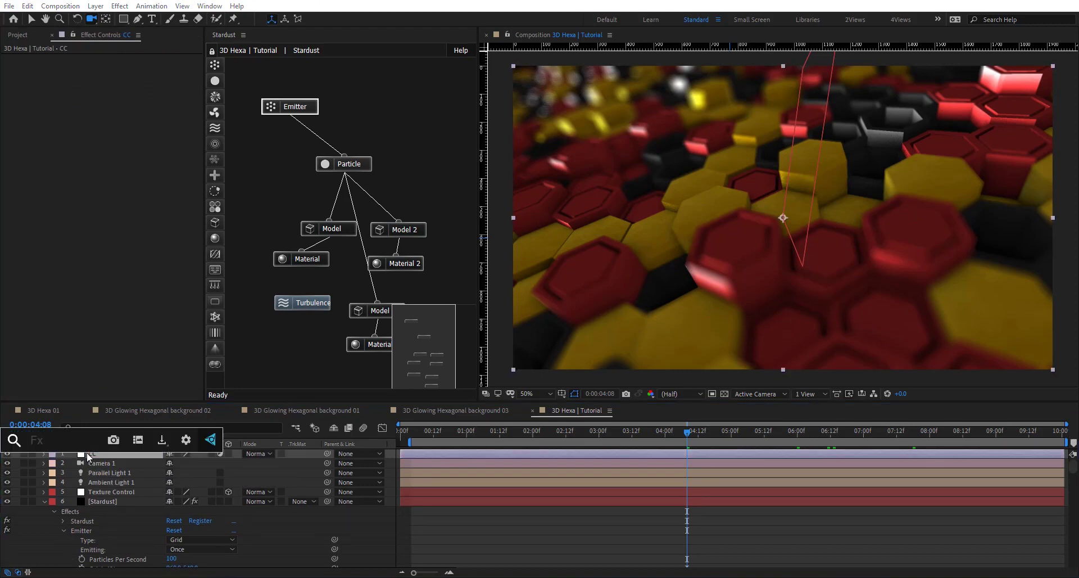
pyautogui.write('lum')
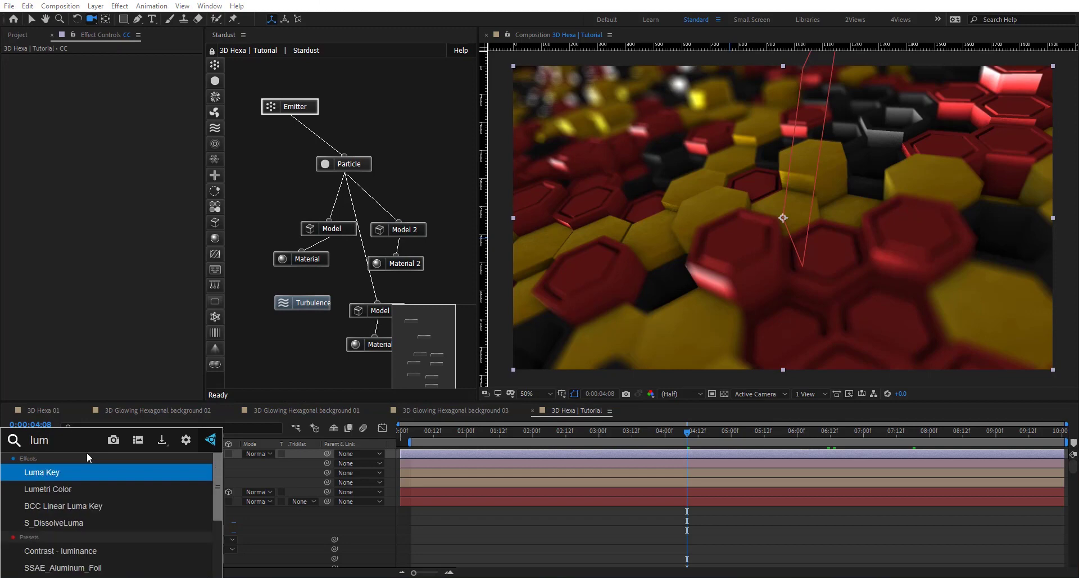
pyautogui.press('Down')
pyautogui.press('Return')
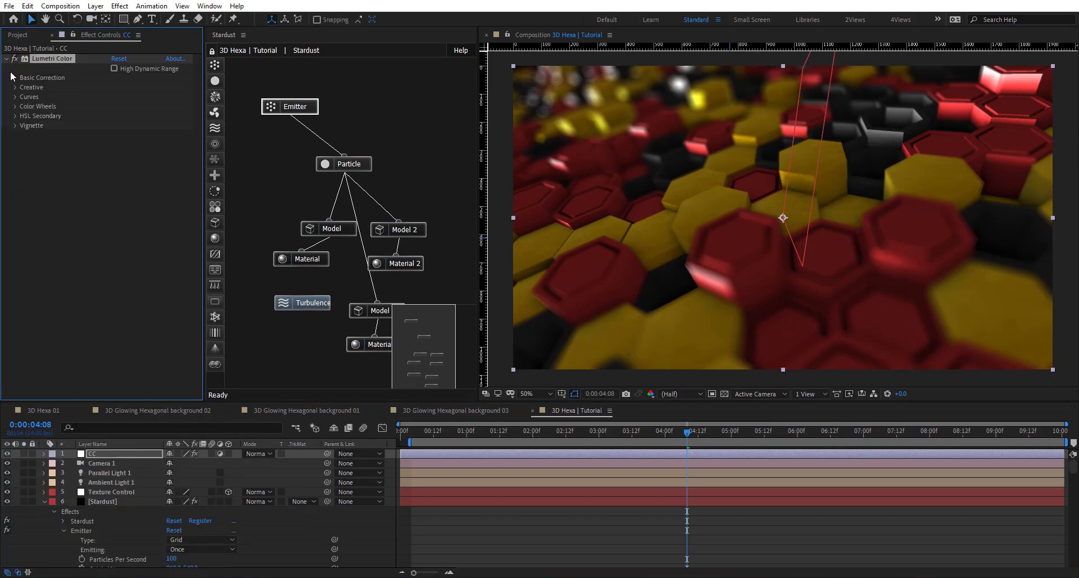
pyautogui.click(15, 87)
pyautogui.click(122, 106)
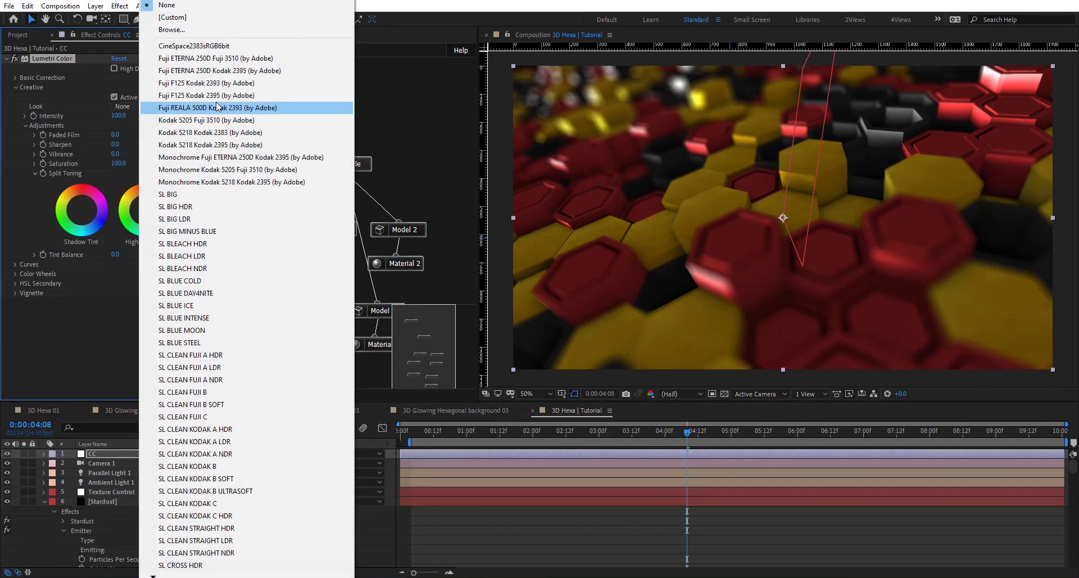
pyautogui.click(233, 75)
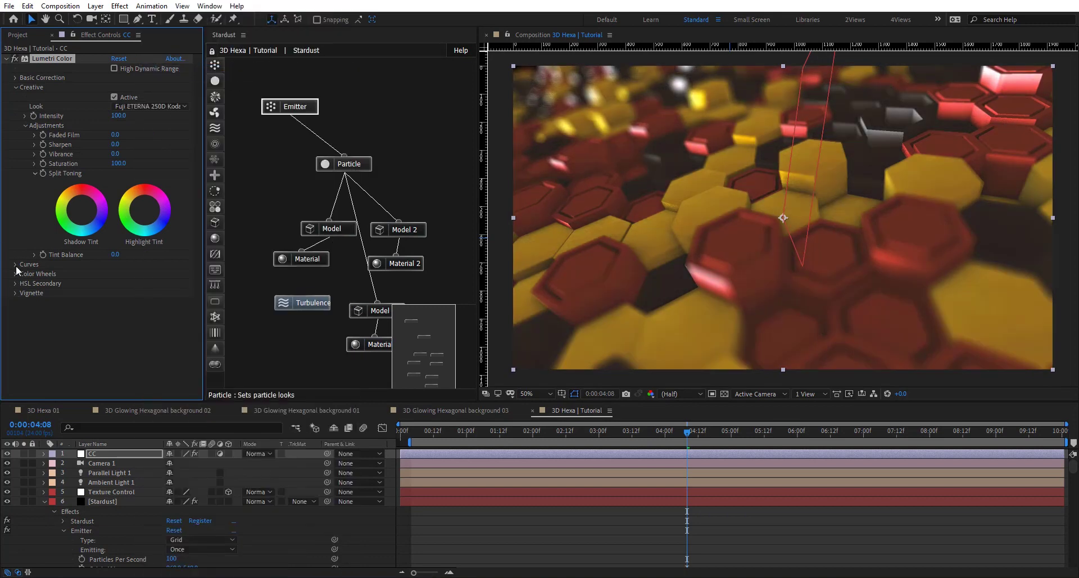
# Shape Lumetri Color's RGB Curve into a gentle S-curve with lowered shadows and raised highlights
pyautogui.click(16, 264)
pyautogui.scroll(-5, 17, 271)
pyautogui.click(71, 252)
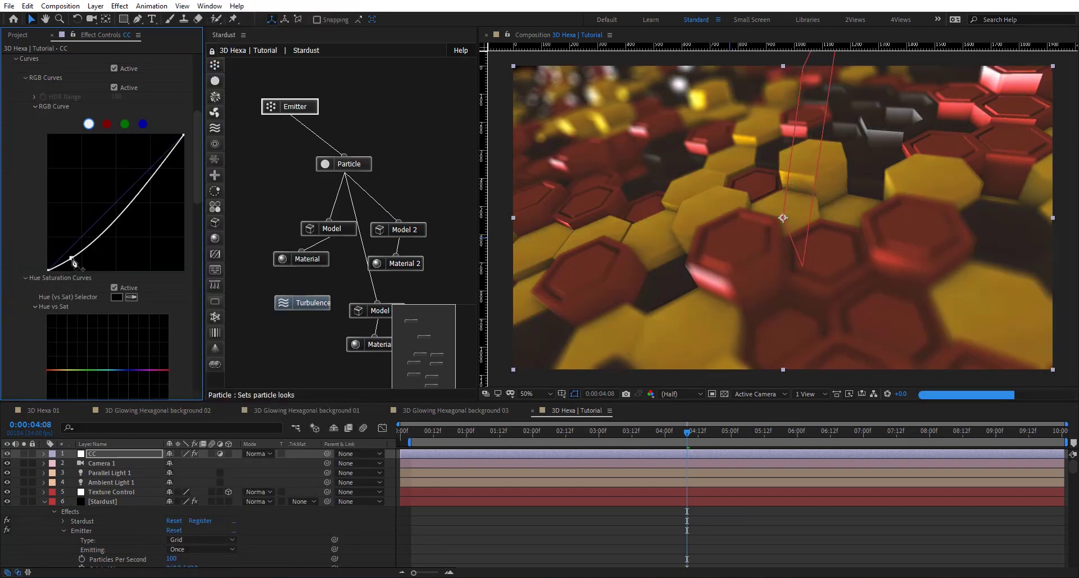
pyautogui.moveTo(144, 191); pyautogui.dragTo(143, 174)
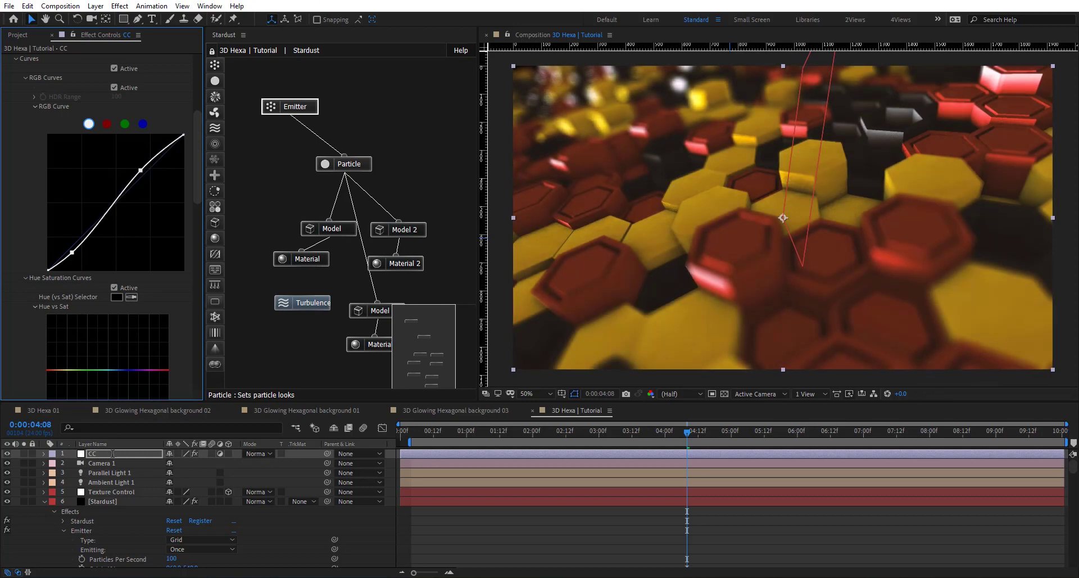
# Apply the Noise effect to the CC layer with Amount of Noise at 2% and preview the animation
pyautogui.hotkey('ctrl', 'space')
pyautogui.write('noise')
pyautogui.press('Return')
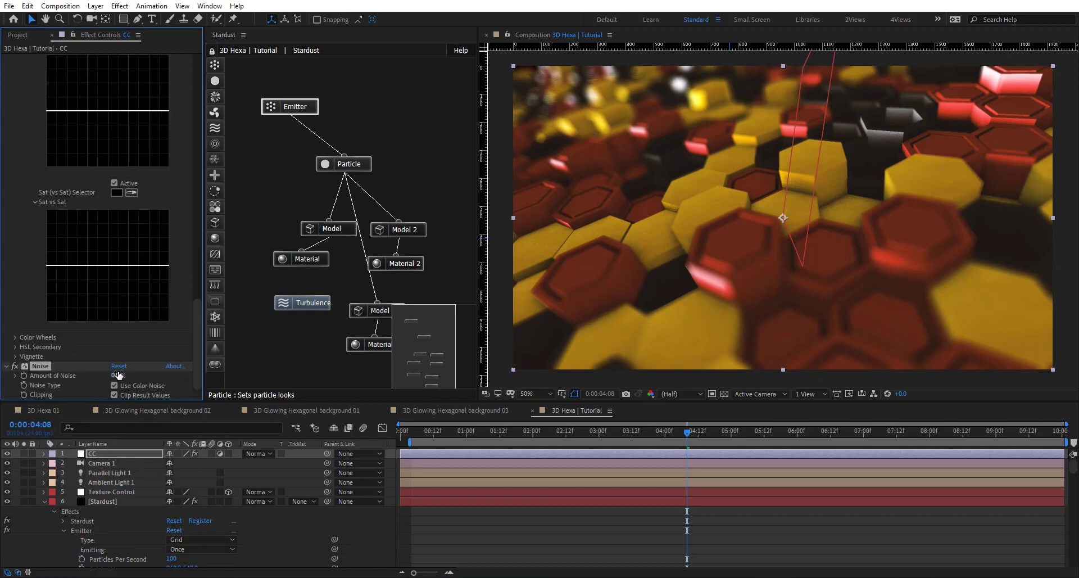
pyautogui.click(116, 375)
pyautogui.write('2')
pyautogui.press('Return')
pyautogui.press('space')
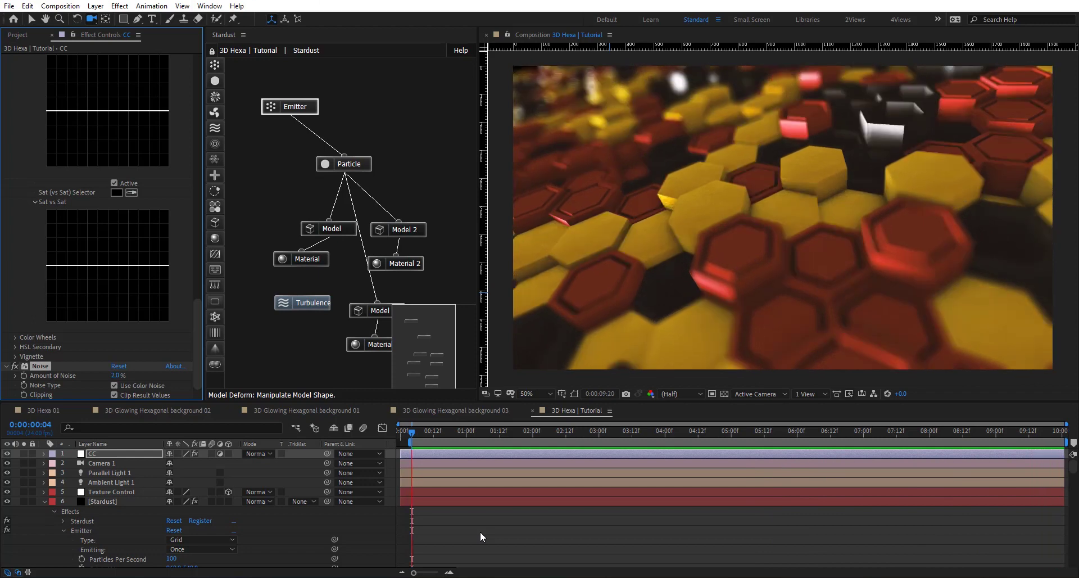
pyautogui.press('space')
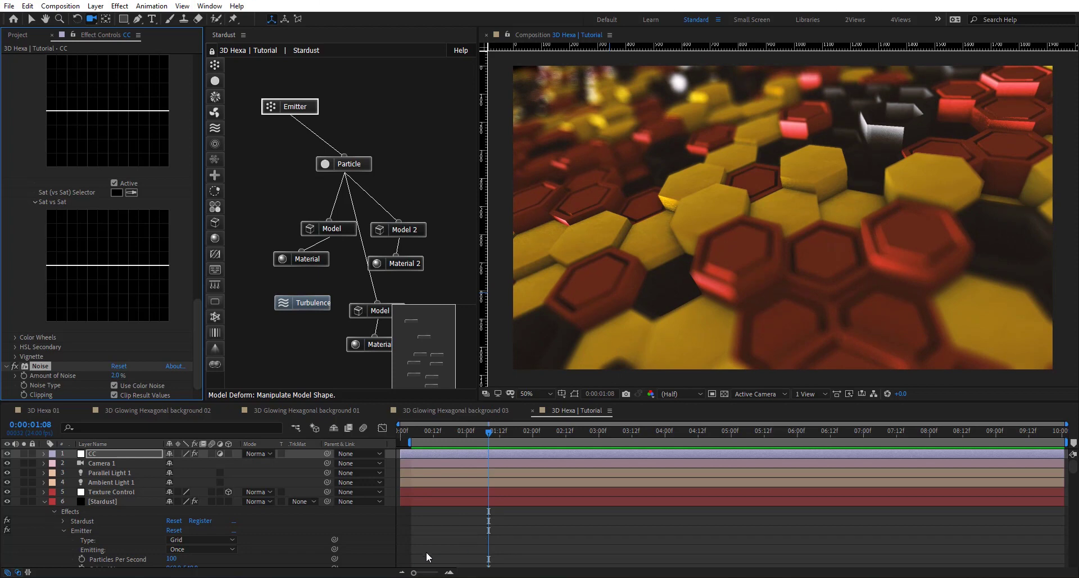
# Duplicate the 3D Hexa | Tutorial composition and, in the copy, delete the second and third Model nodes with their Material nodes
pyautogui.rightClick(391, 521)
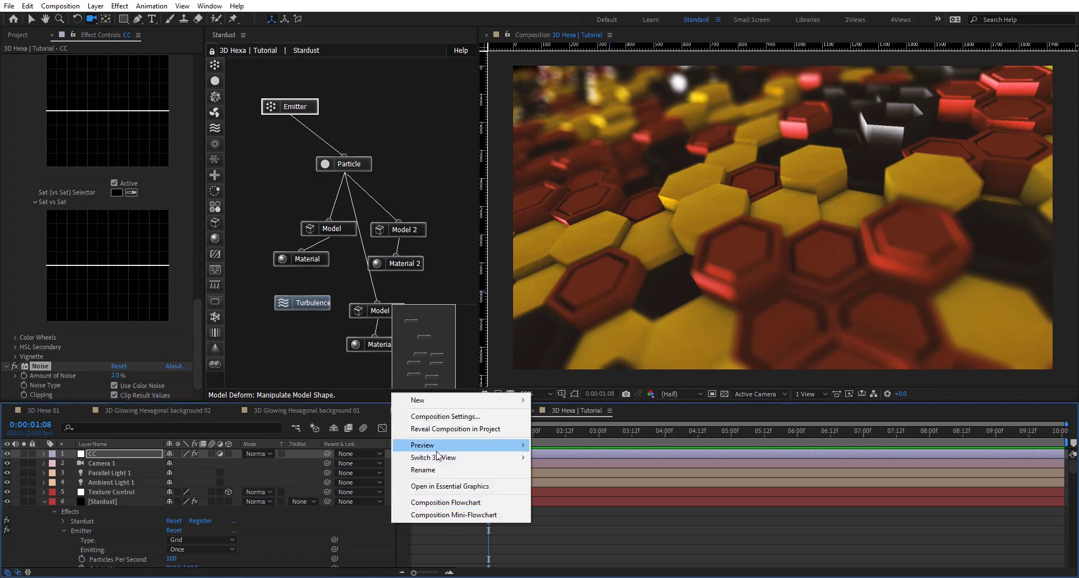
pyautogui.click(427, 430)
pyautogui.hotkey('ctrl', 'd')
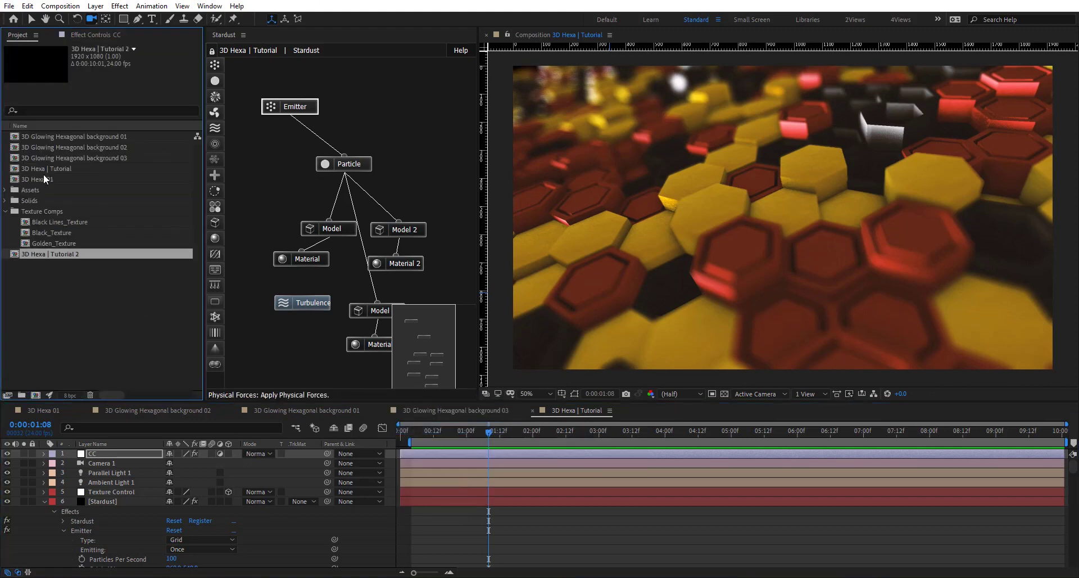
pyautogui.doubleClick(102, 180)
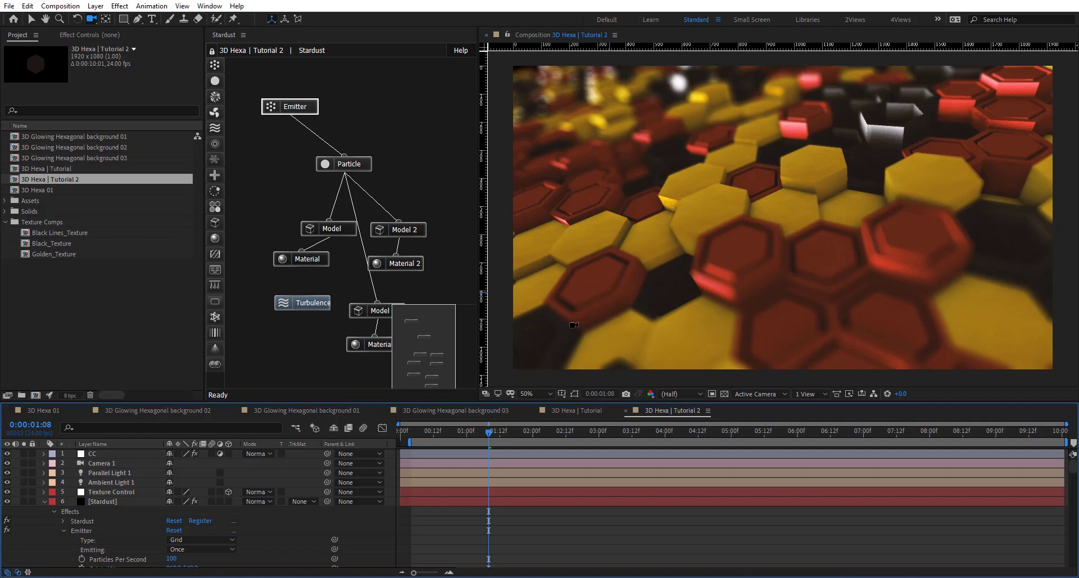
pyautogui.moveTo(444, 212); pyautogui.dragTo(392, 360)
pyautogui.press('Delete')
# Reset the remaining Material node to its default settings and set its Color From Particle to 0
pyautogui.click(319, 260)
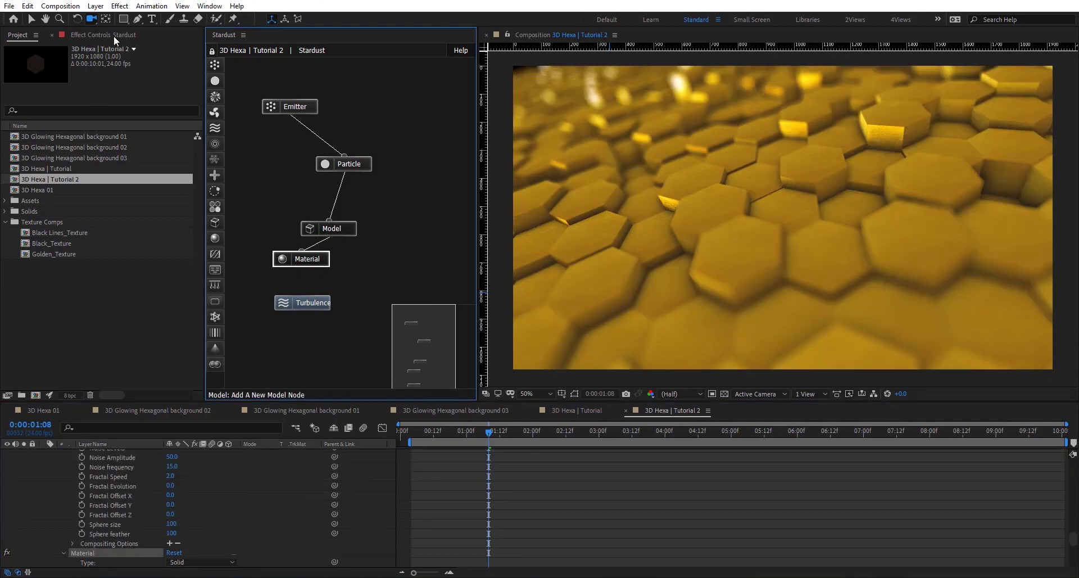
pyautogui.click(114, 37)
pyautogui.scroll(-10, 77, 255)
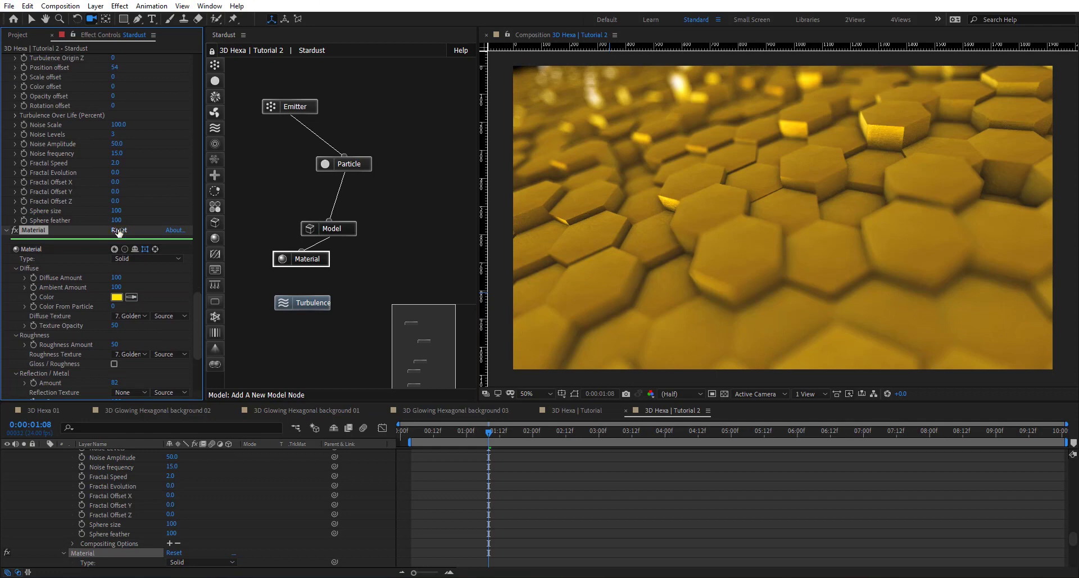
pyautogui.click(117, 306)
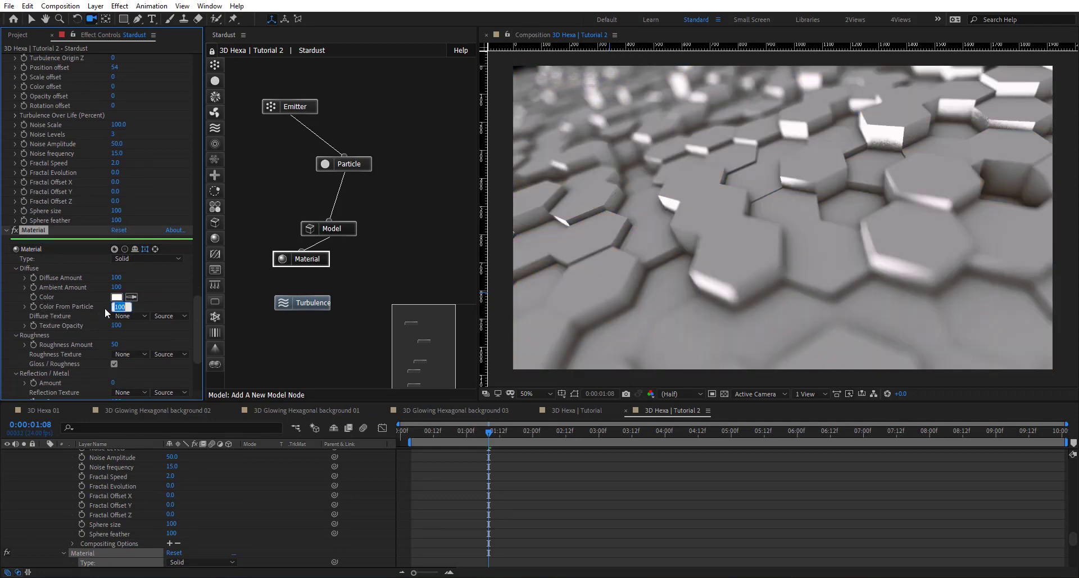
pyautogui.write('0')
pyautogui.press('Return')
# Change the Material node's diffuse color to a fully saturated bright cyan
pyautogui.click(118, 297)
pyautogui.moveTo(323, 403); pyautogui.dragTo(320, 392)
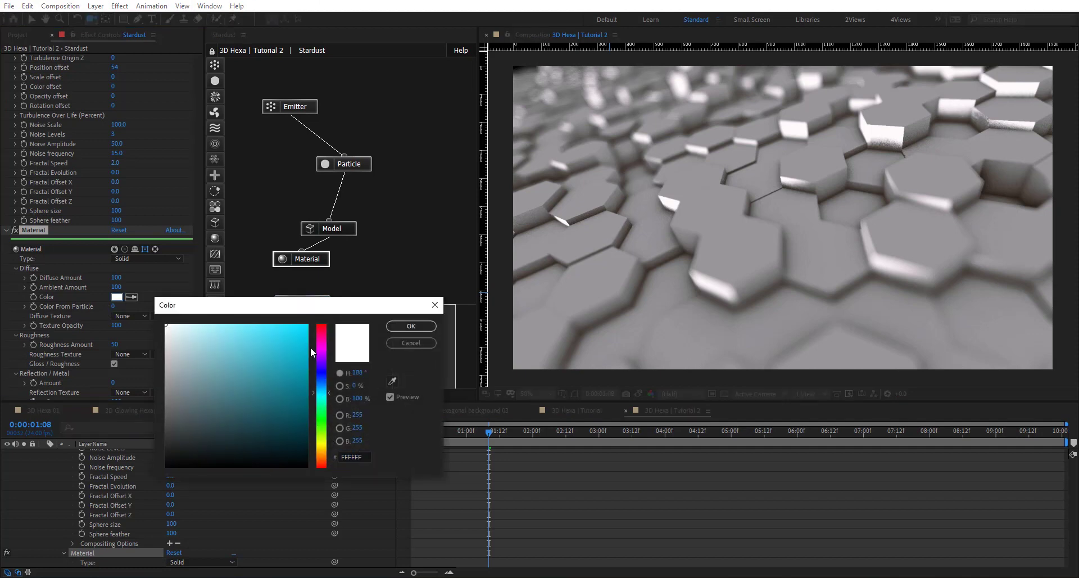
pyautogui.click(307, 325)
pyautogui.click(410, 326)
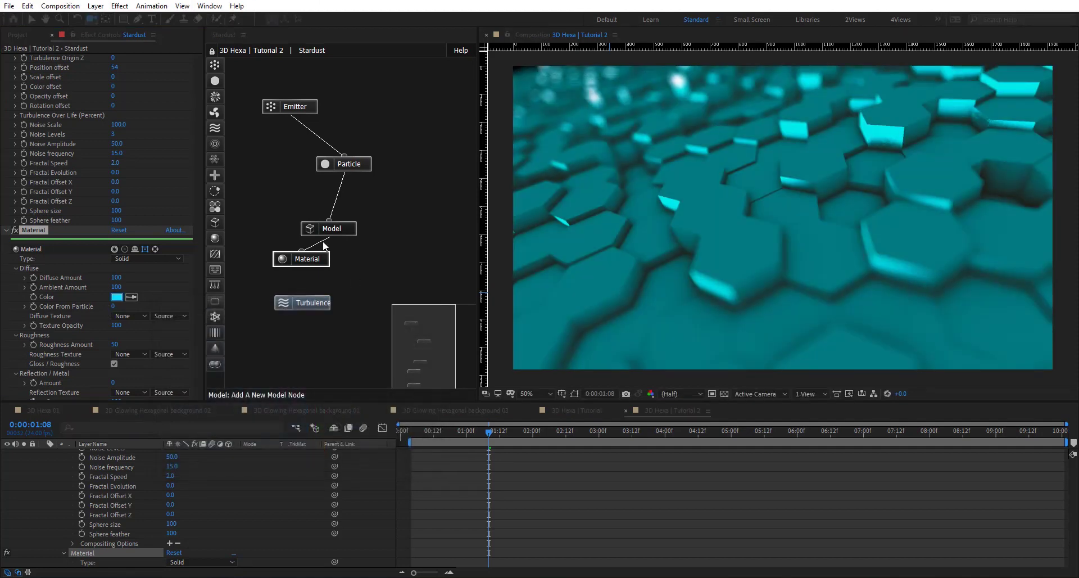
# Duplicate the Model and Material nodes, place the copies beside the originals, and connect the Particle node to Model 2
pyautogui.moveTo(378, 213); pyautogui.dragTo(302, 268)
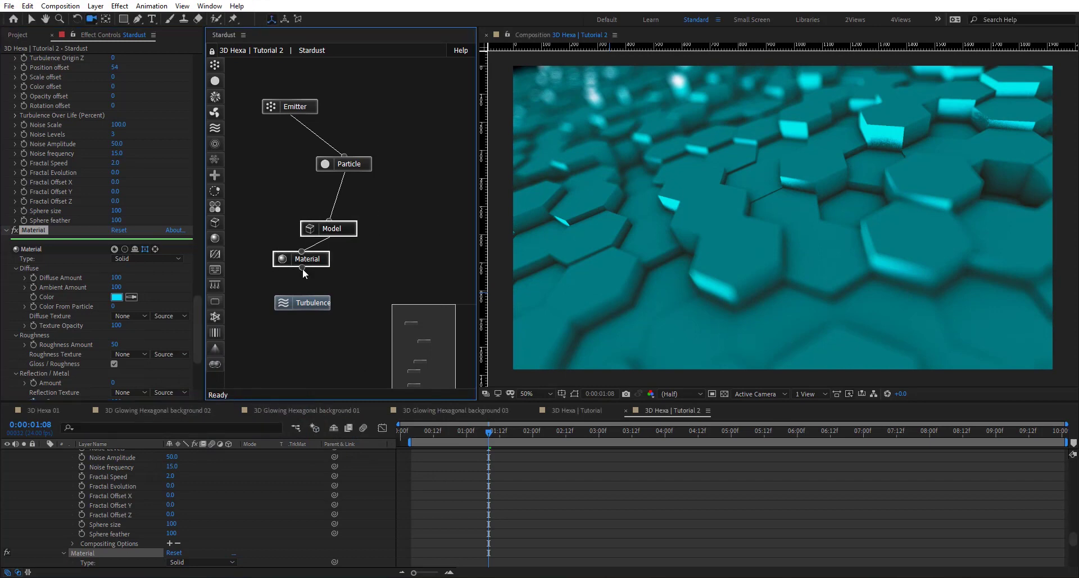
pyautogui.hotkey('ctrl', 'd')
pyautogui.click(408, 214)
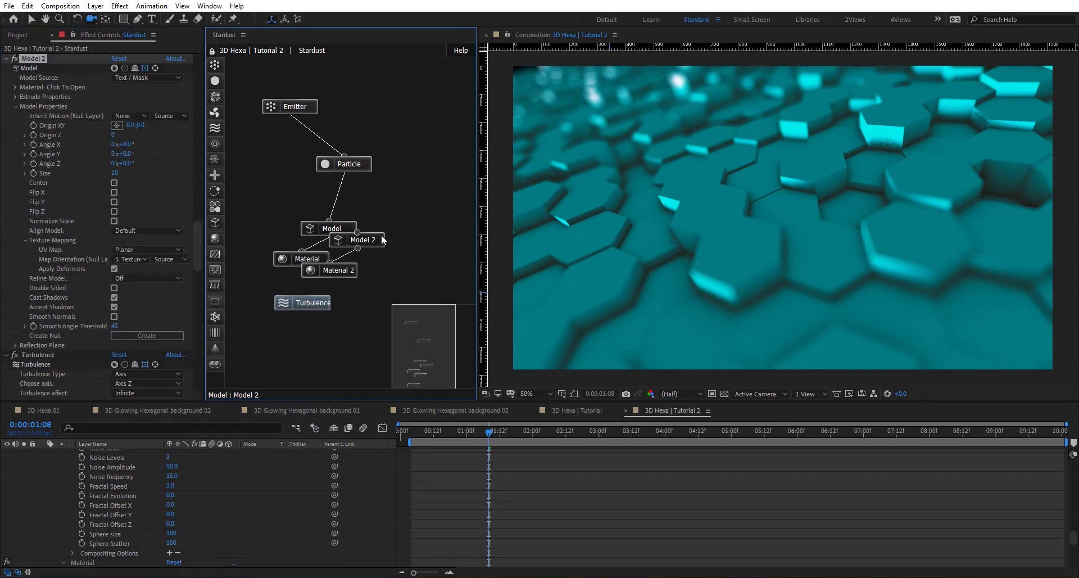
pyautogui.moveTo(362, 240); pyautogui.dragTo(401, 225)
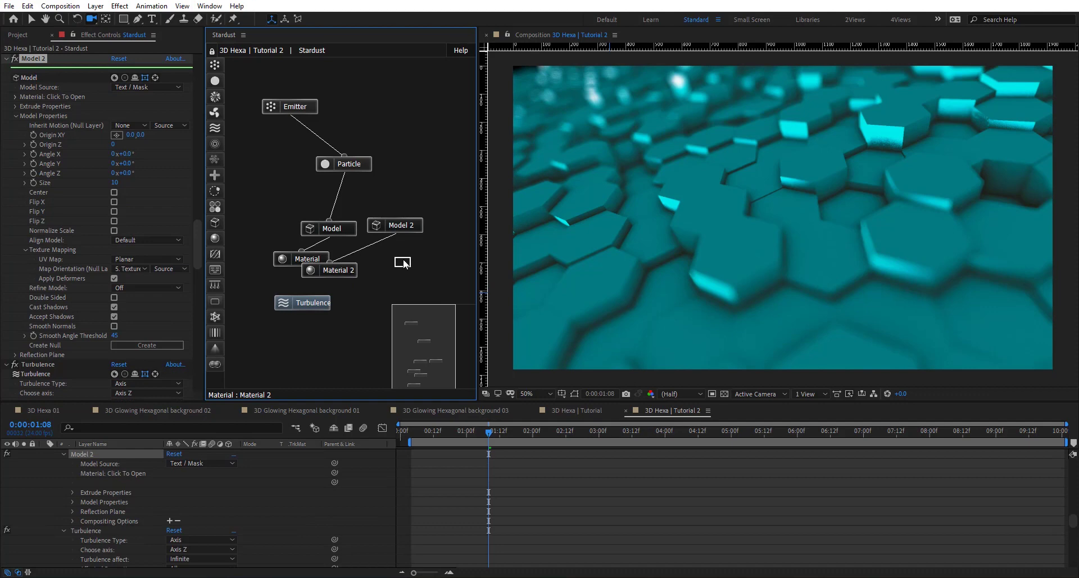
pyautogui.moveTo(337, 270); pyautogui.dragTo(389, 257)
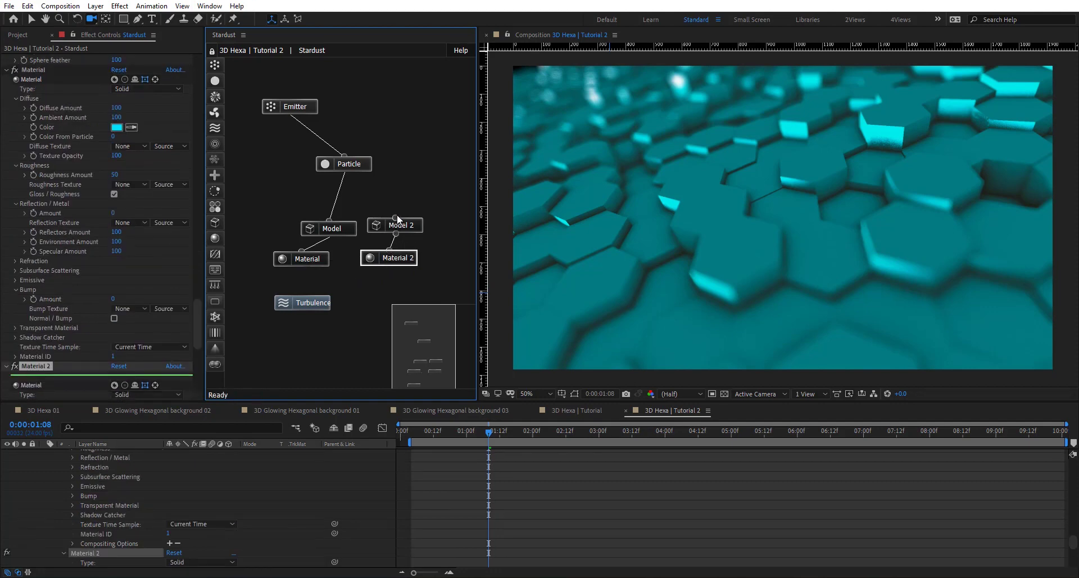
pyautogui.moveTo(345, 172); pyautogui.dragTo(395, 217)
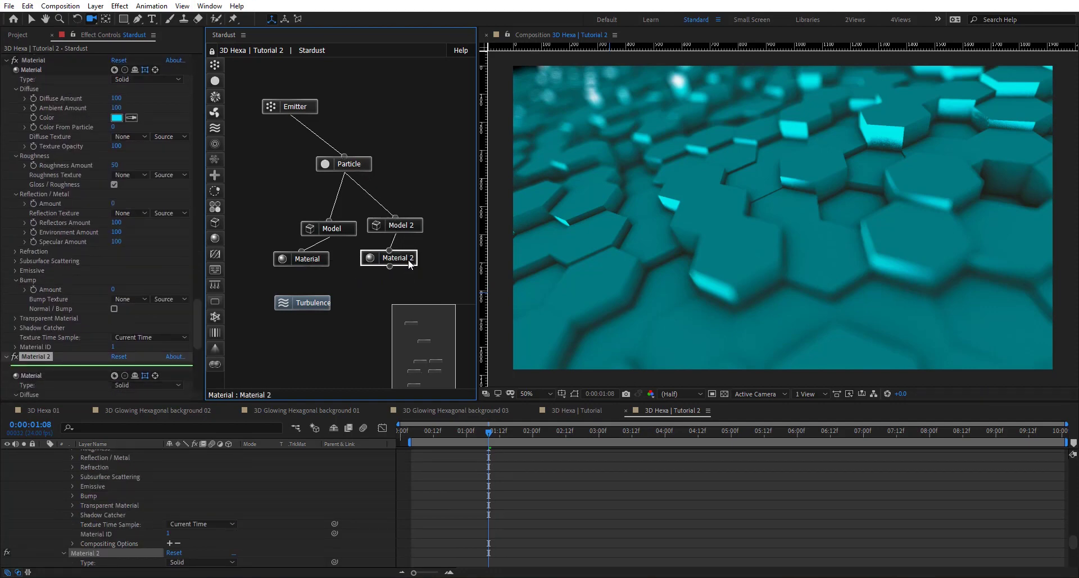
# Change Material 2's diffuse color to dark grey, 252525
pyautogui.scroll(-5, 60, 271)
pyautogui.click(116, 296)
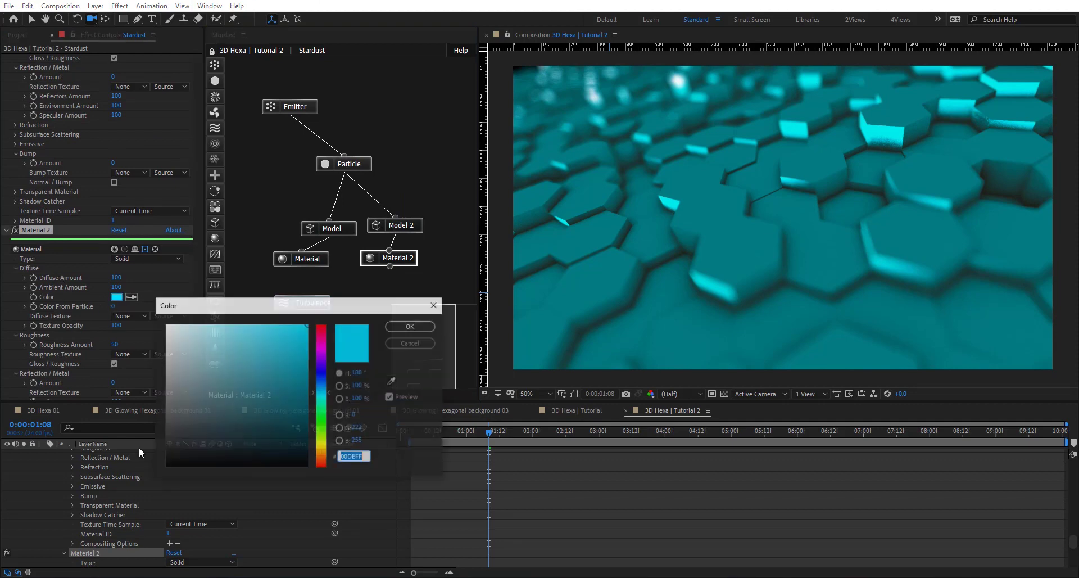
pyautogui.click(165, 445)
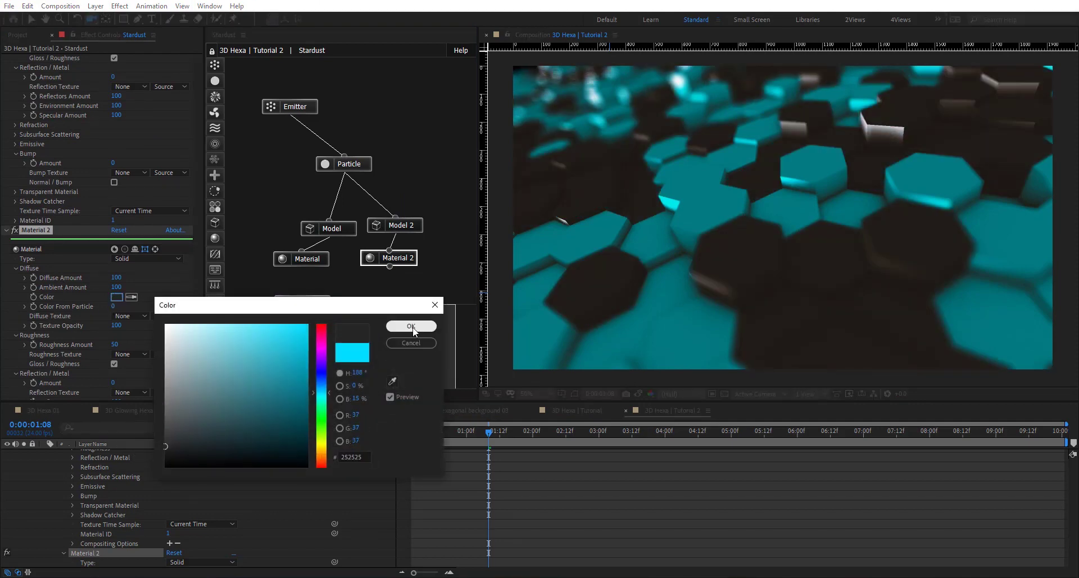
pyautogui.click(412, 327)
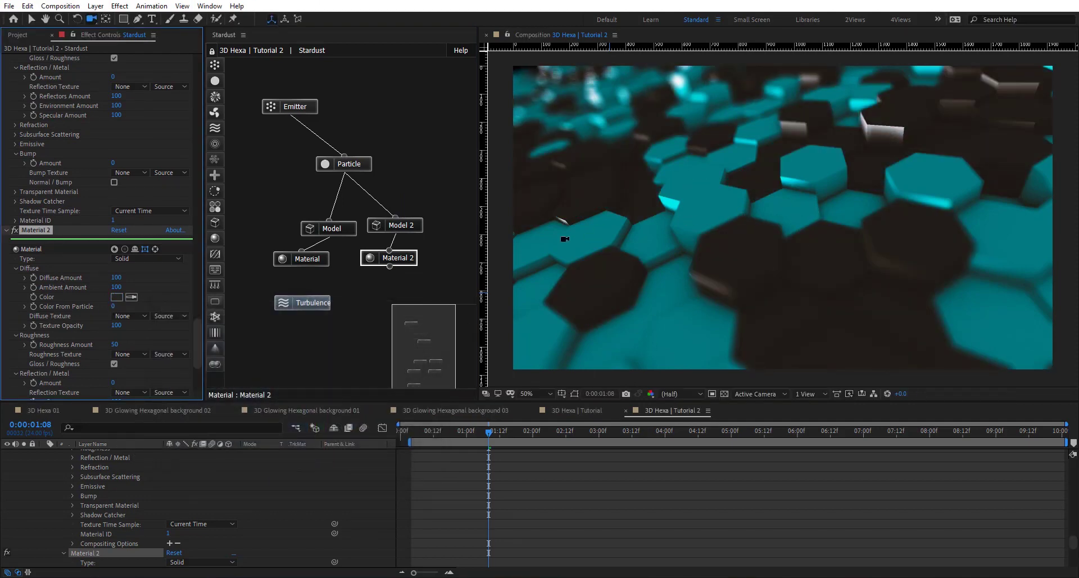
# Set Model 2's Extrude Depth to 20 in its extrude properties
pyautogui.click(417, 227)
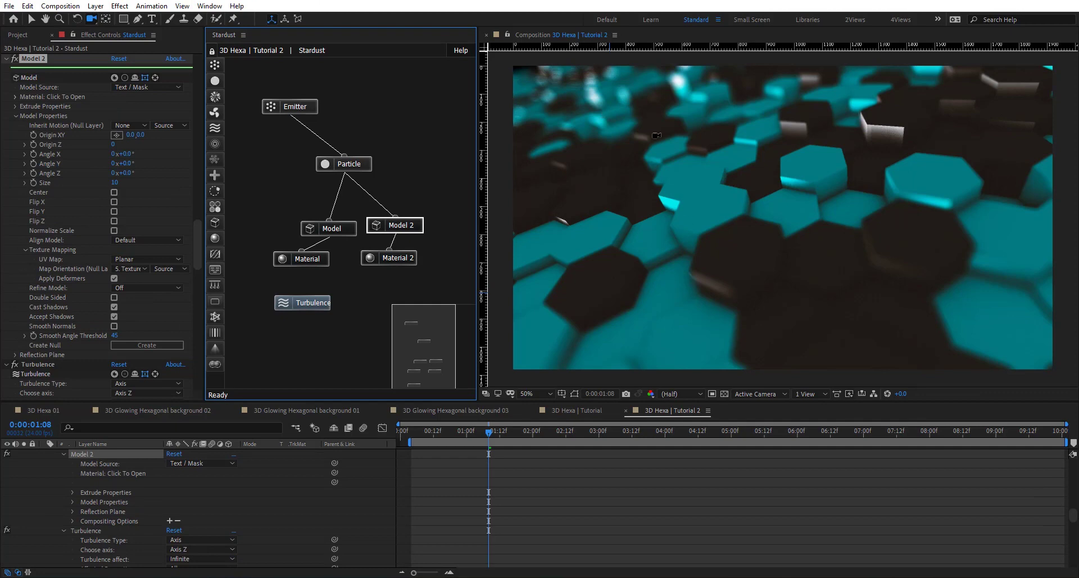
pyautogui.click(16, 107)
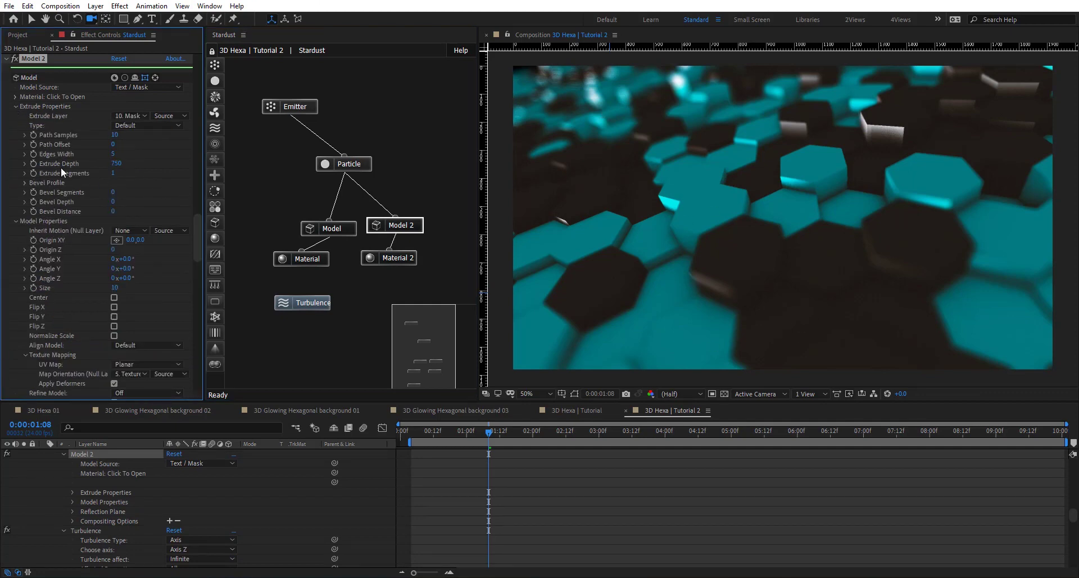
pyautogui.click(116, 163)
pyautogui.write('20')
pyautogui.press('Return')
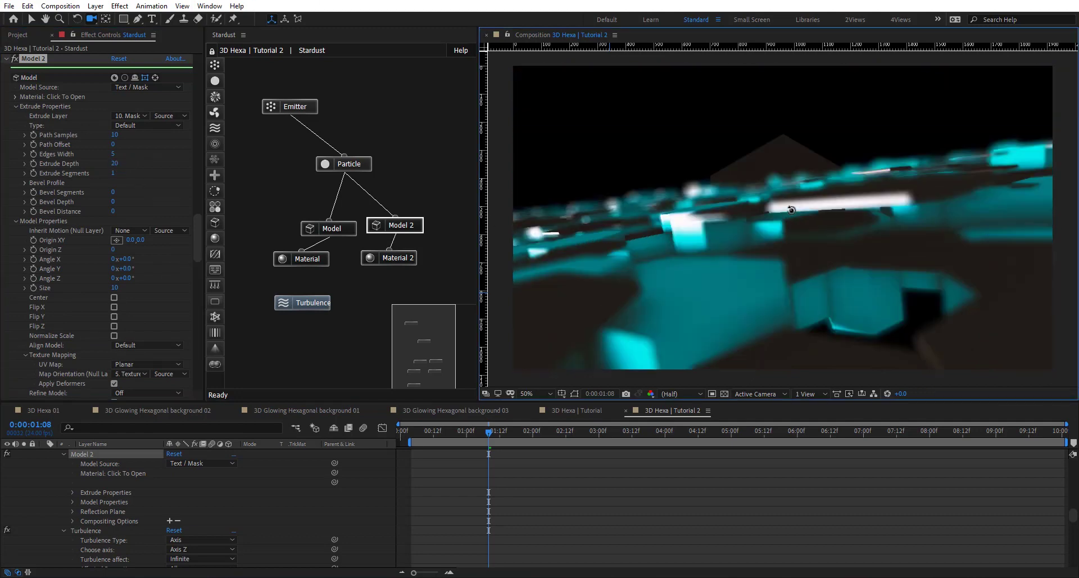
# Turn off Depth of Field for Camera 1 and orbit to a low, closer view of the hexagons
pyautogui.scroll(15, 121, 484)
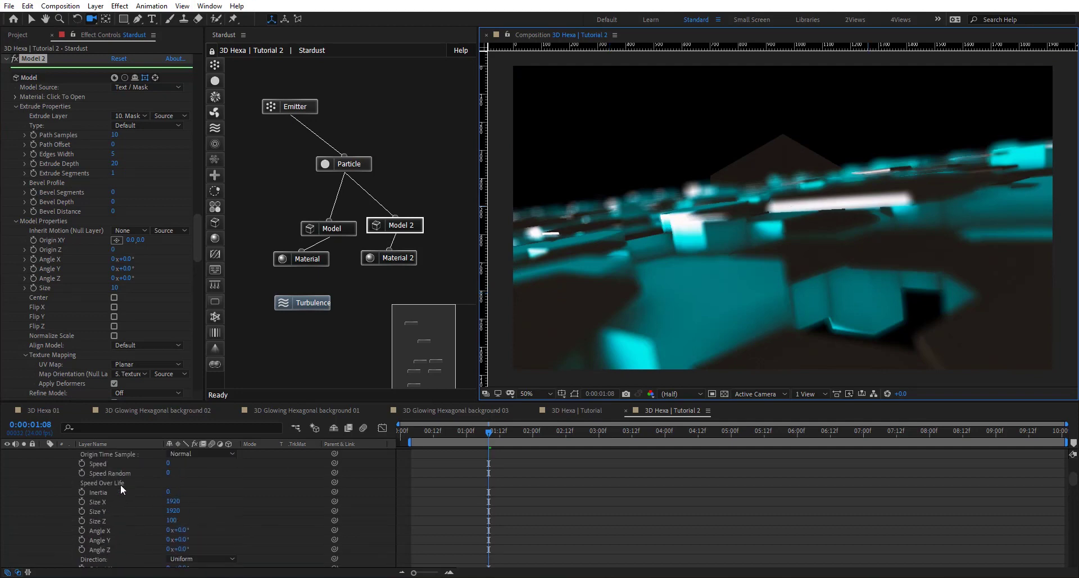
pyautogui.click(97, 462)
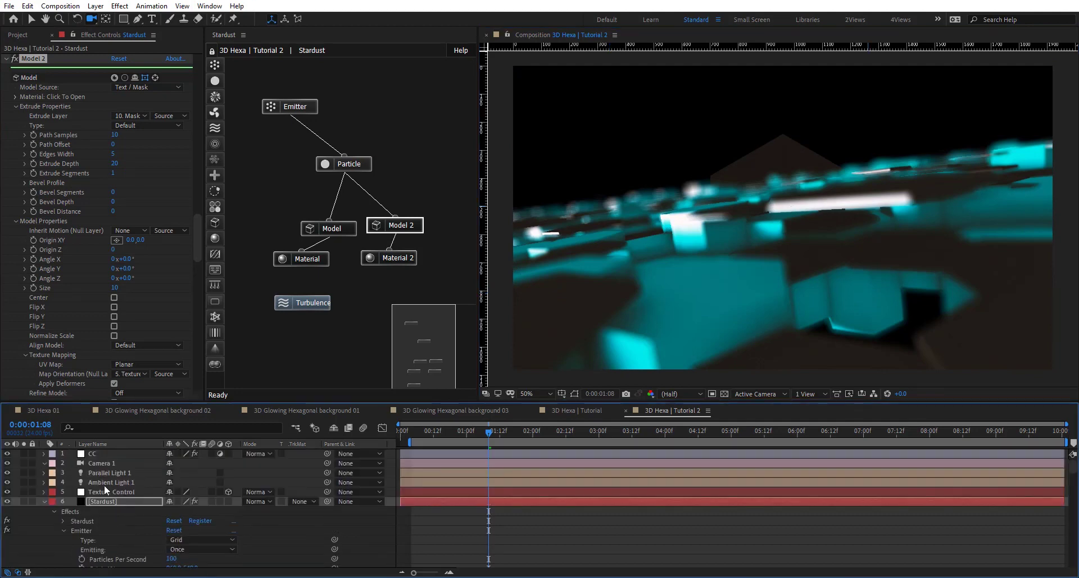
pyautogui.press('a')
pyautogui.press('a')
pyautogui.moveTo(760, 259); pyautogui.dragTo(829, 227)
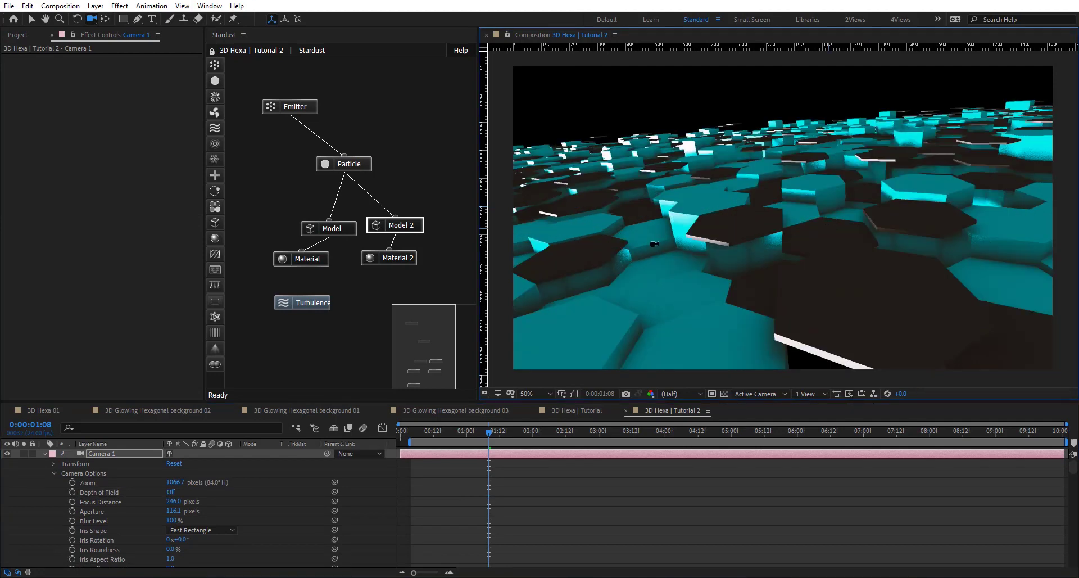
# Set the Particle node's Use Model(s) option to All
pyautogui.click(345, 163)
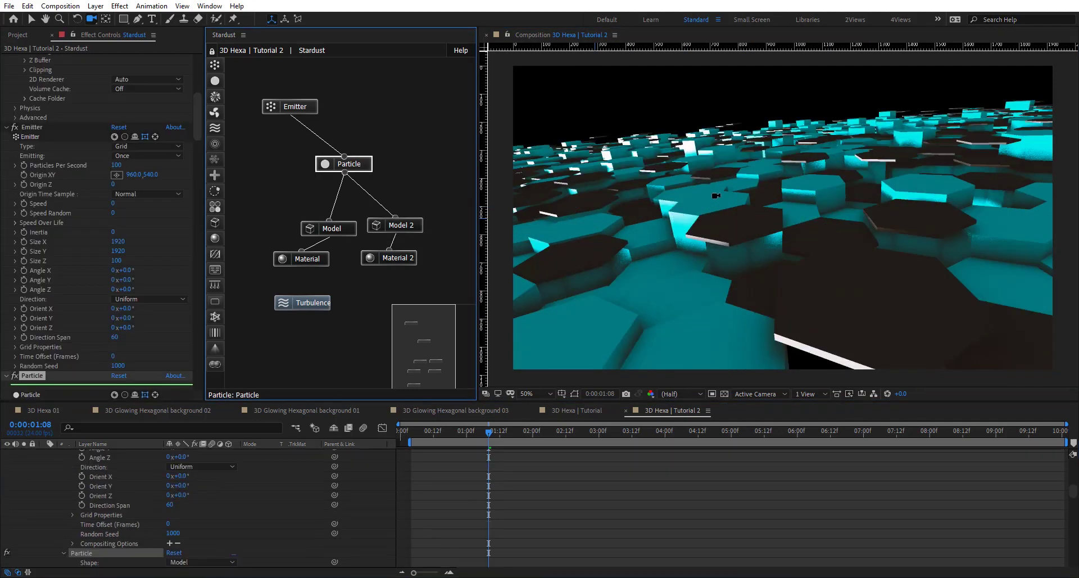
pyautogui.scroll(-6, 49, 292)
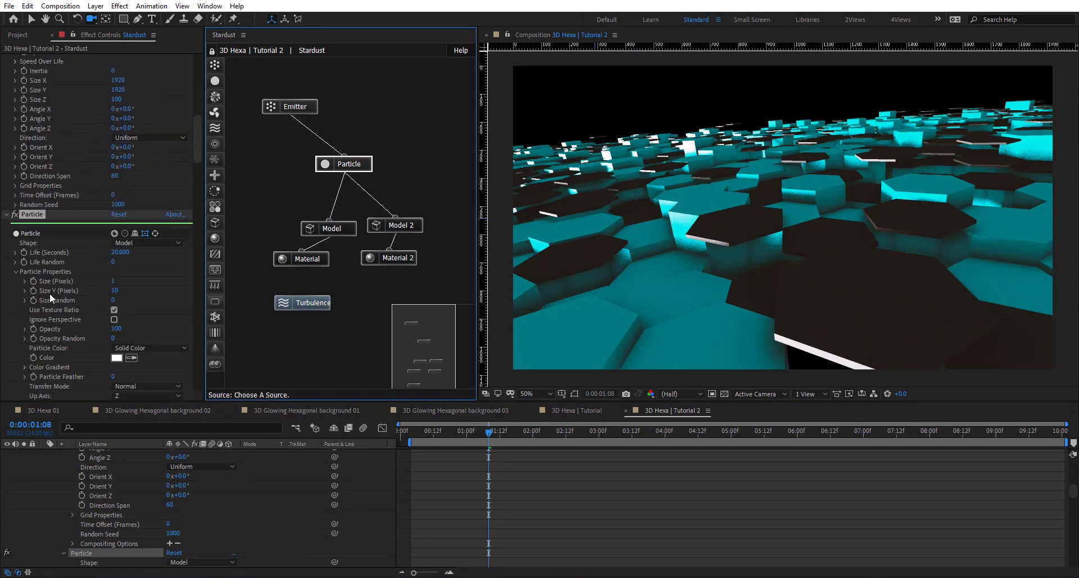
pyautogui.scroll(-3, 56, 314)
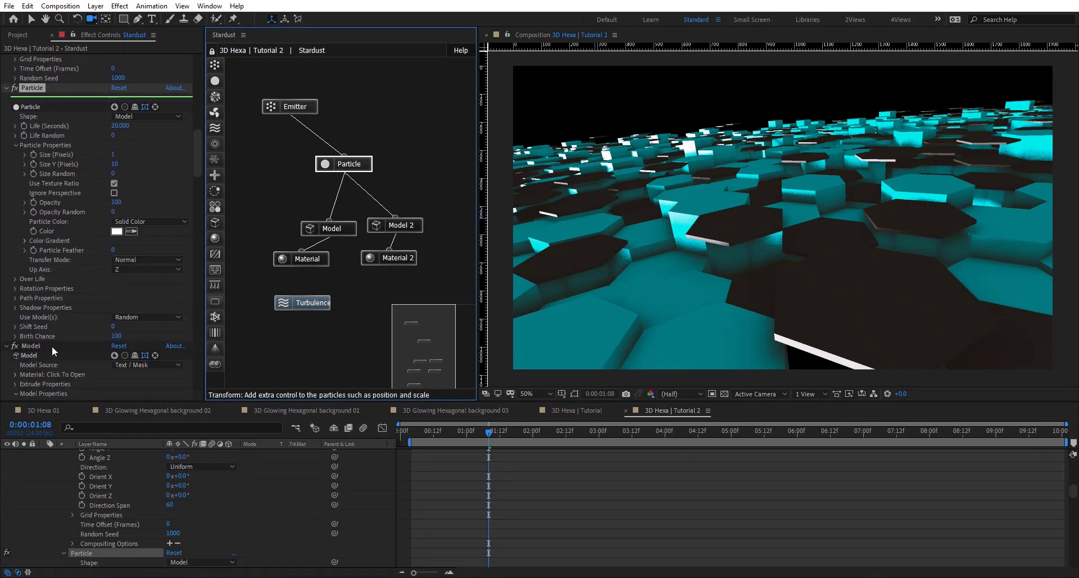
pyautogui.click(141, 317)
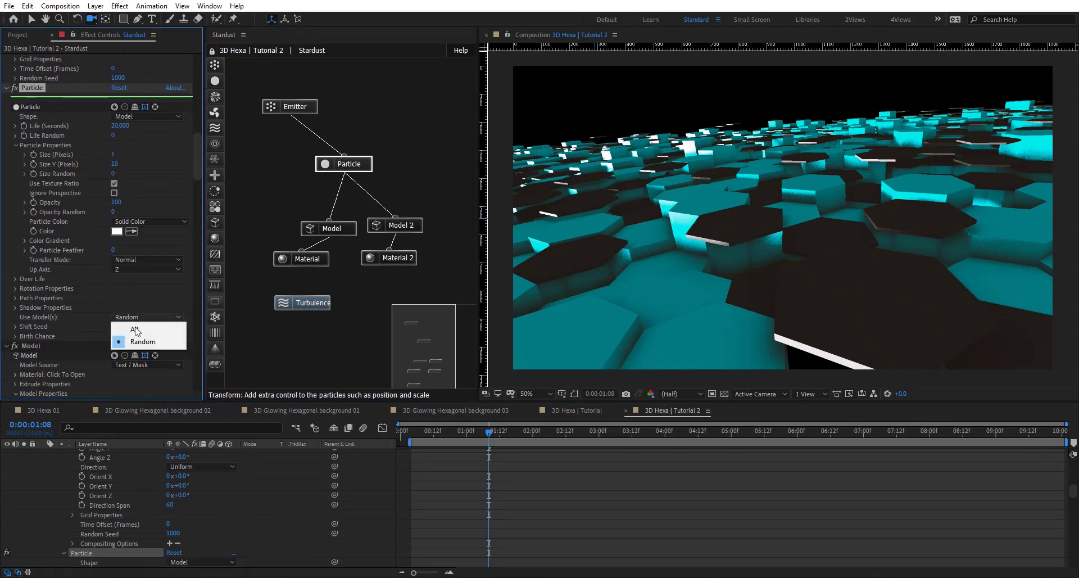
pyautogui.click(137, 330)
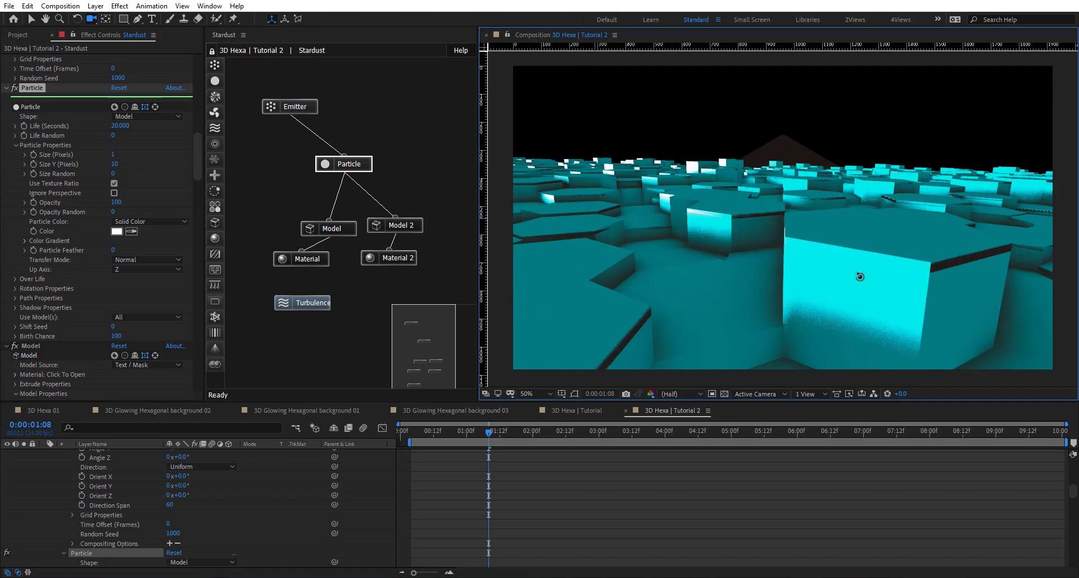
# Set Model 2's Origin Z to -34 so the thin dark hexagons sit above the cyan ones
pyautogui.click(402, 225)
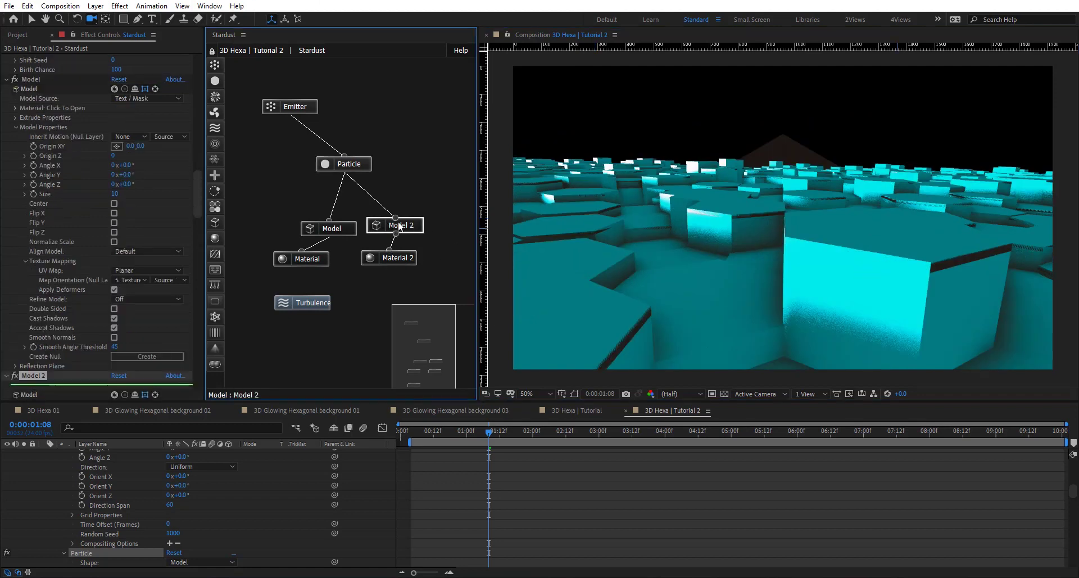
pyautogui.scroll(-10, 59, 285)
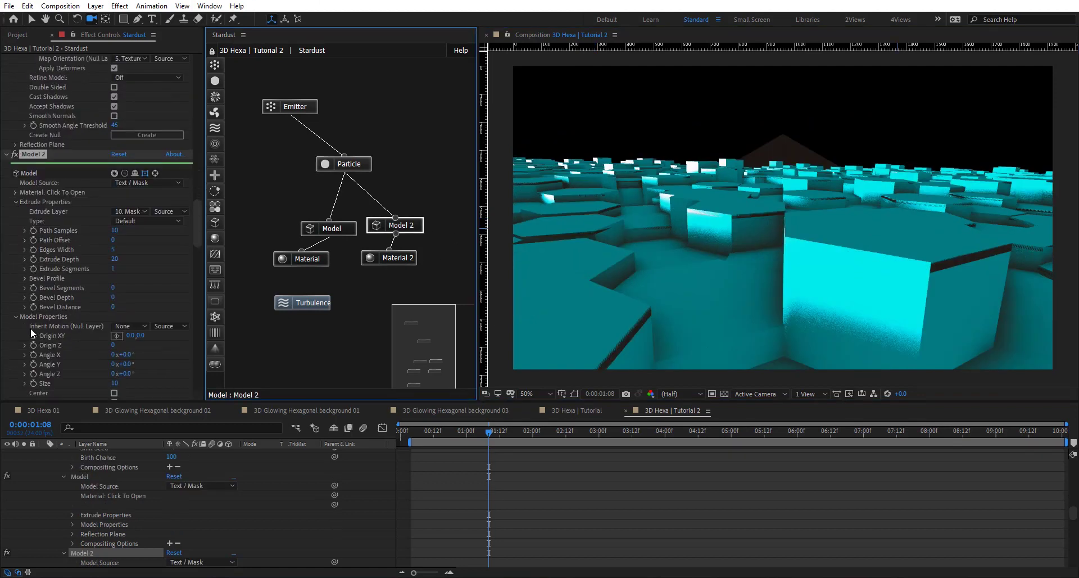
pyautogui.scroll(-4, 59, 332)
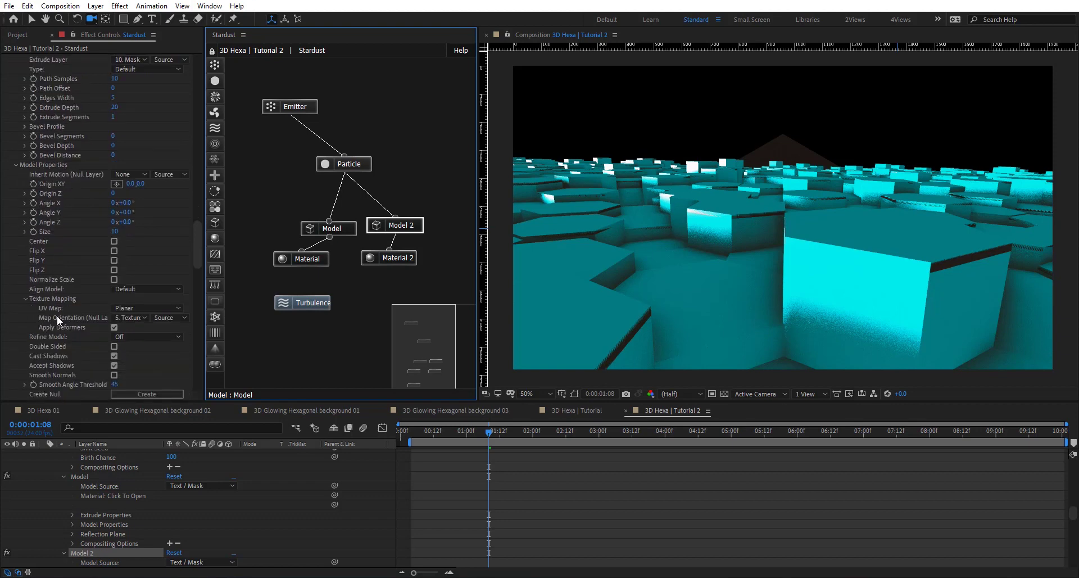
pyautogui.scroll(3, 66, 272)
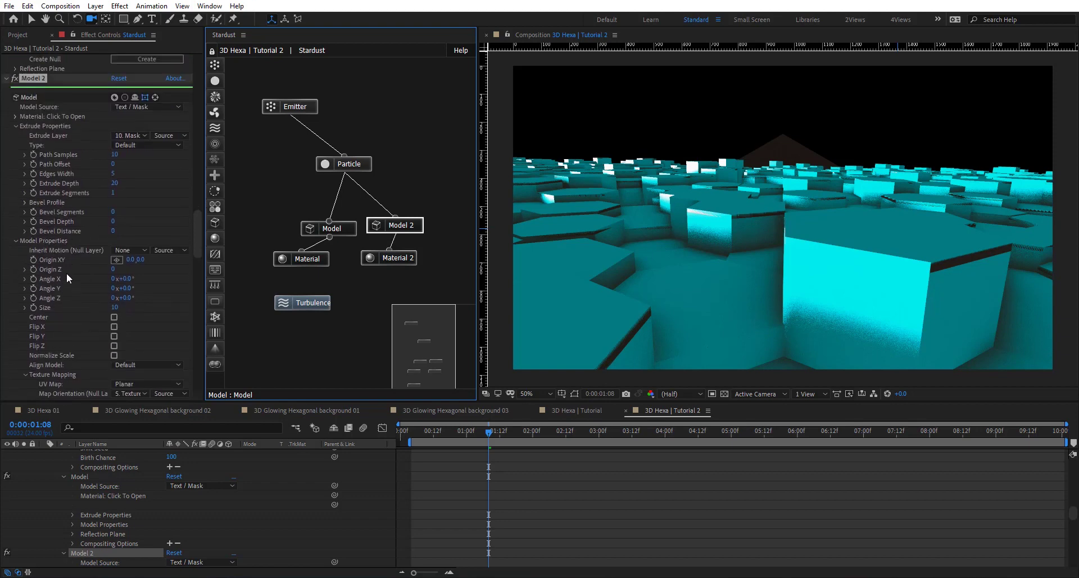
pyautogui.moveTo(115, 270)
pyautogui.mouseDown()
pyautogui.moveTo(133, 268)
pyautogui.moveTo(99, 271)
pyautogui.mouseUp()
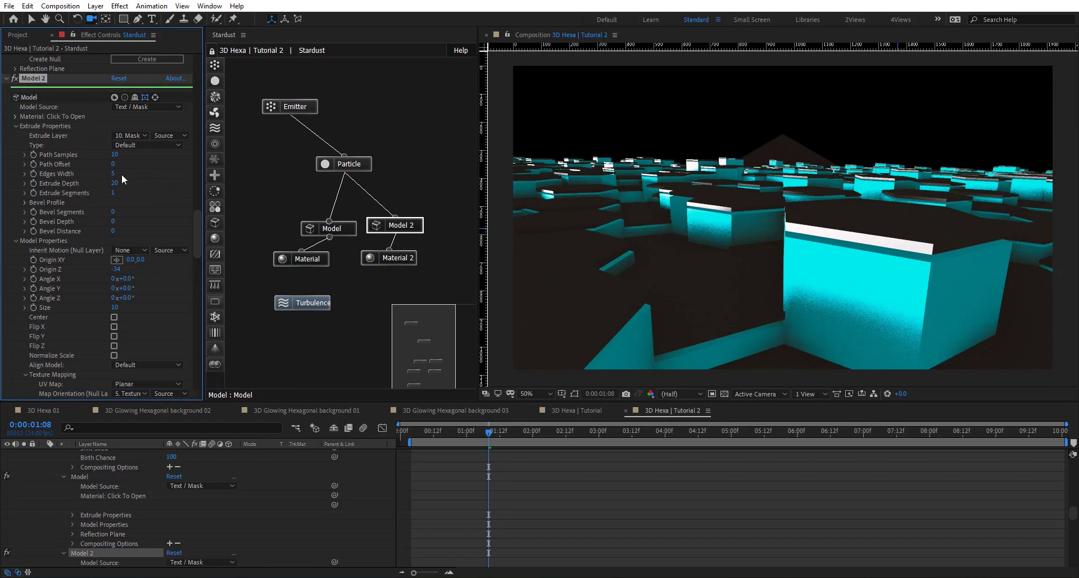
# Set Model 2's Origin Z to -20 and orbit the camera to view the hexagons from above
pyautogui.click(116, 268)
pyautogui.write('20')
pyautogui.press('Return')
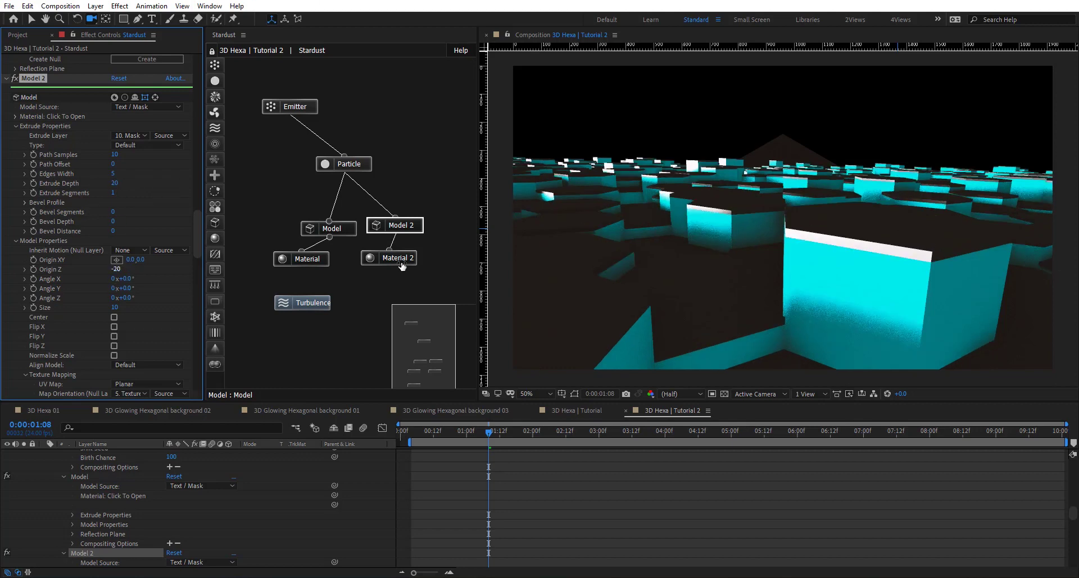
pyautogui.moveTo(758, 212); pyautogui.dragTo(769, 274)
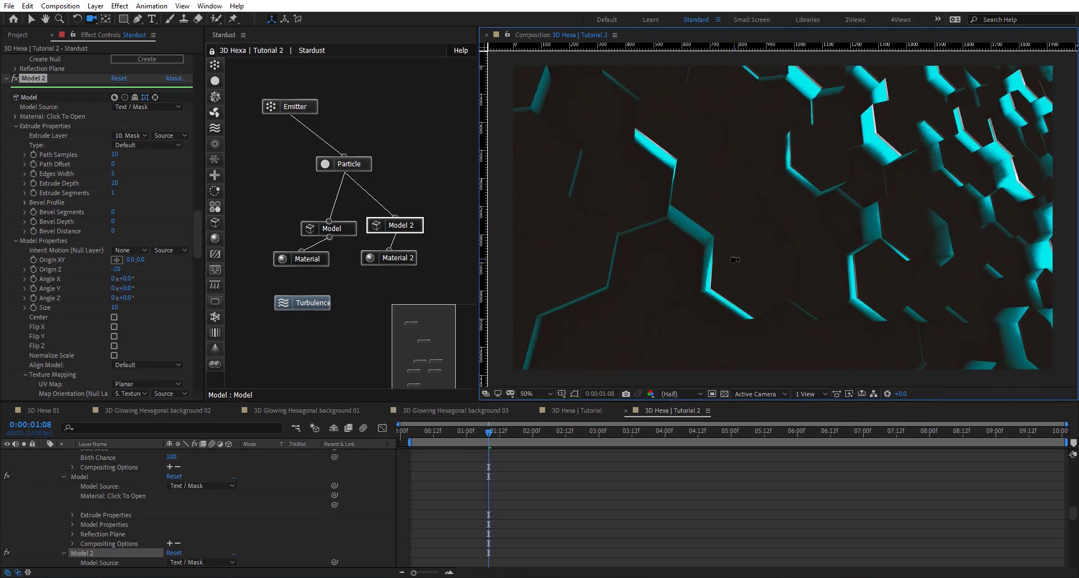
# Raise the cyan Material node's Diffuse Amount and Ambient Amount to 500 each and preview the frame at 0:00:02:19
pyautogui.click(304, 259)
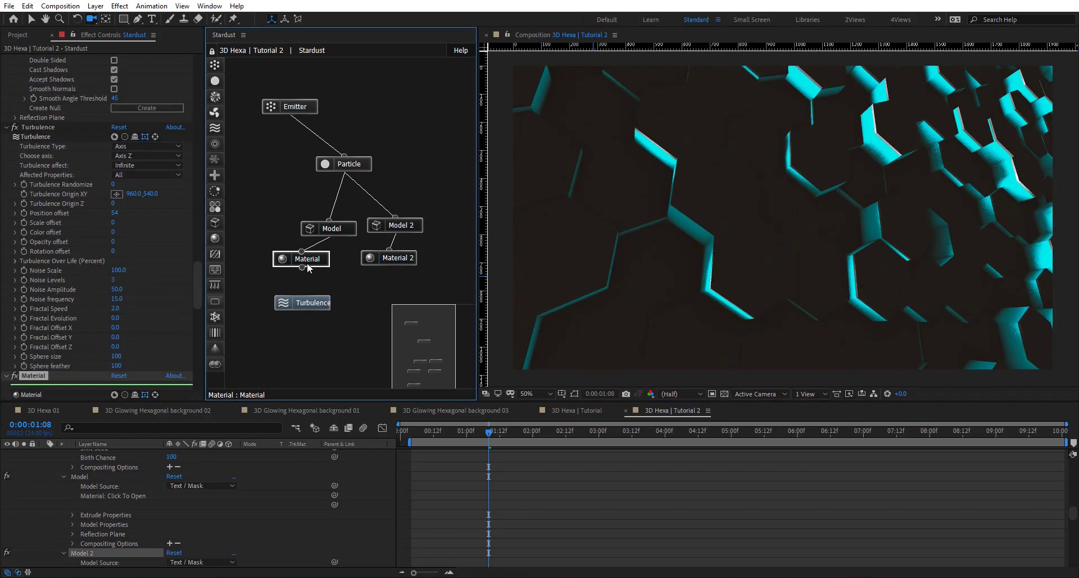
pyautogui.scroll(-5, 157, 233)
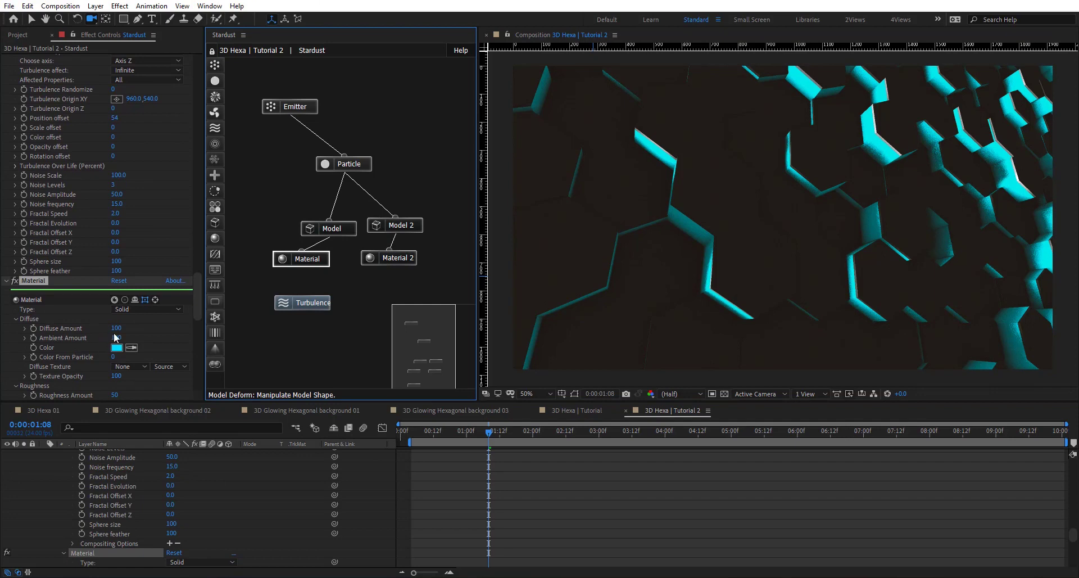
pyautogui.moveTo(116, 331); pyautogui.dragTo(392, 322)
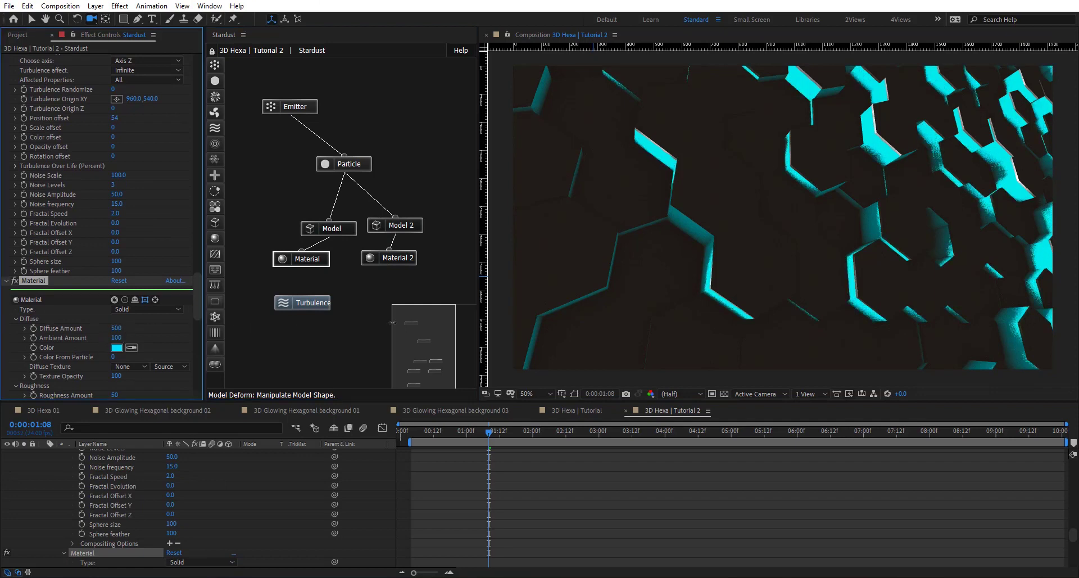
pyautogui.moveTo(105, 335); pyautogui.dragTo(351, 323)
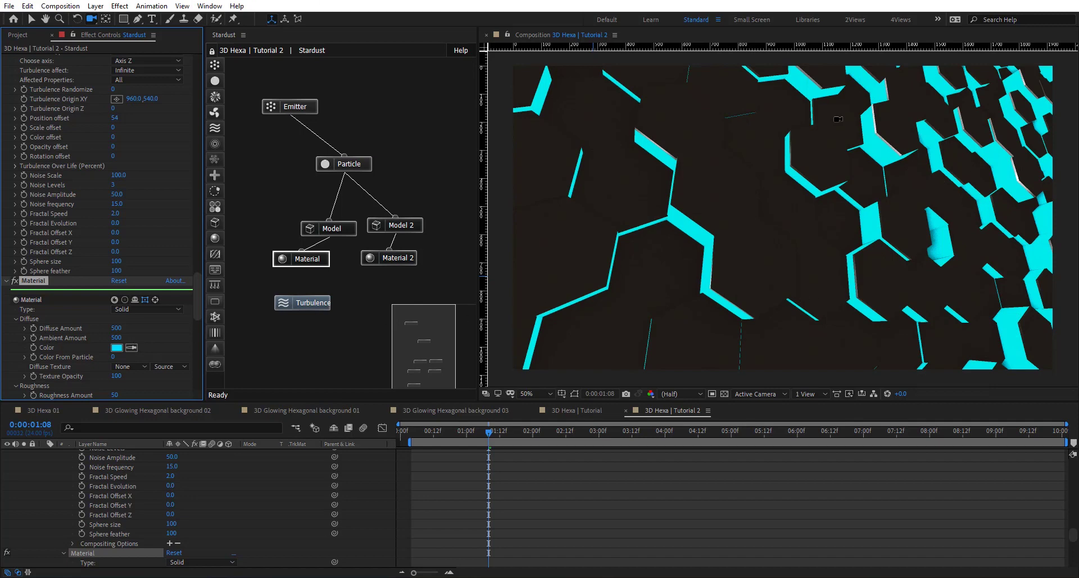
pyautogui.moveTo(532, 441); pyautogui.dragTo(585, 430)
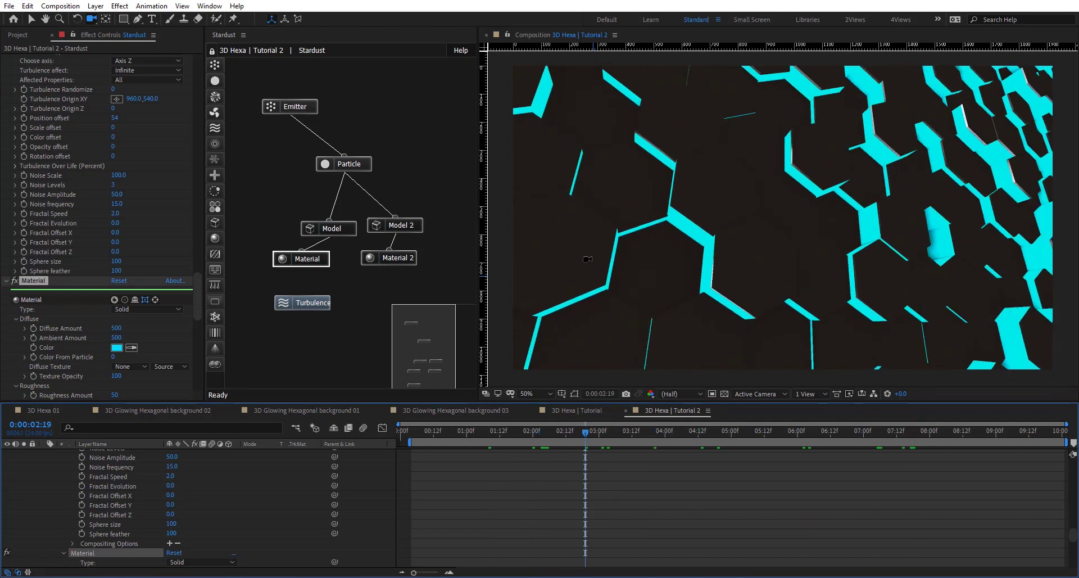
# Duplicate the Emitter and Particle nodes, place the copies beside the originals, and link Particle 2 to Model 2
pyautogui.moveTo(309, 114); pyautogui.dragTo(350, 115)
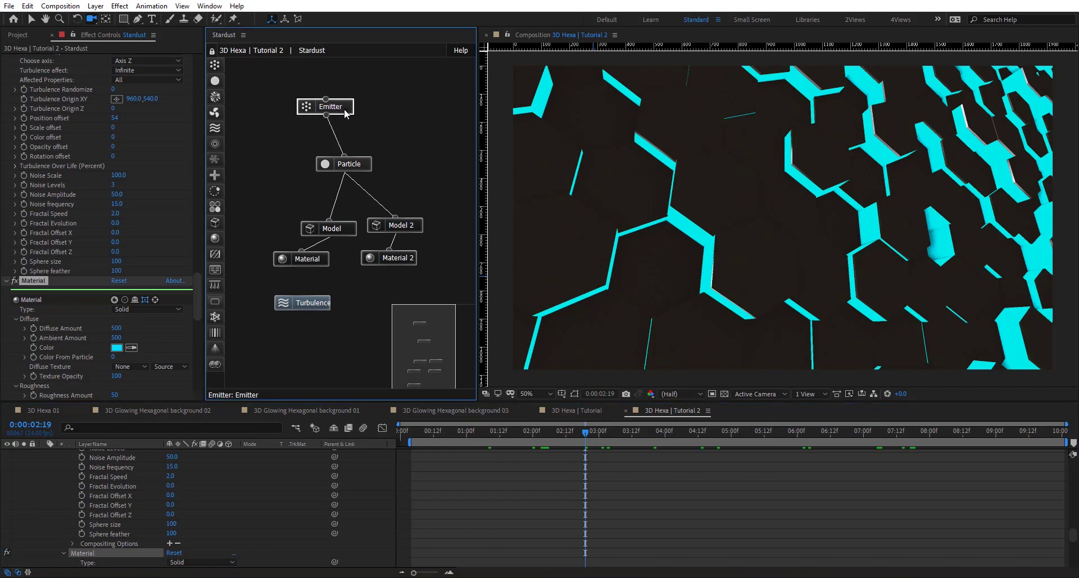
pyautogui.moveTo(296, 88); pyautogui.dragTo(365, 178)
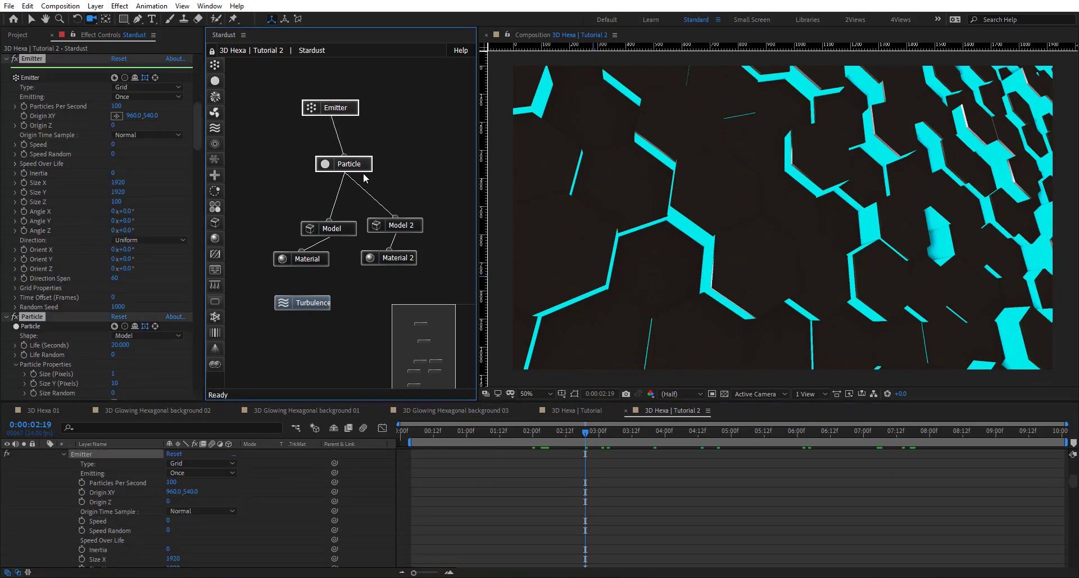
pyautogui.hotkey('ctrl', 'd')
pyautogui.moveTo(397, 78); pyautogui.dragTo(384, 179)
pyautogui.moveTo(384, 180); pyautogui.dragTo(434, 161)
# Connect the Turbulence node to the Particle node and preview the motion around 0:00:02:06
pyautogui.click(300, 302)
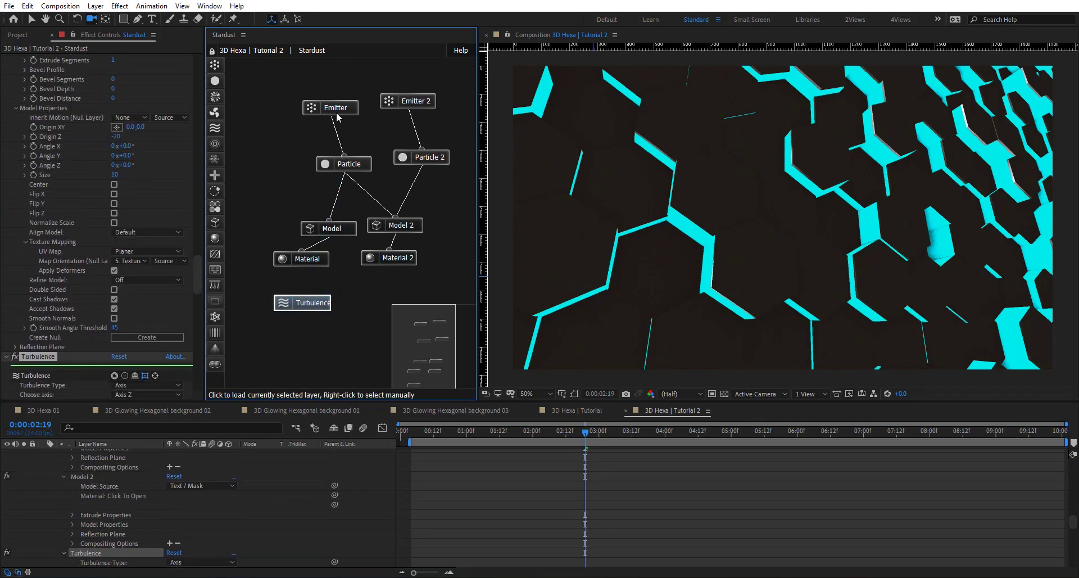
pyautogui.moveTo(300, 300); pyautogui.dragTo(311, 319)
pyautogui.moveTo(337, 210); pyautogui.dragTo(339, 166)
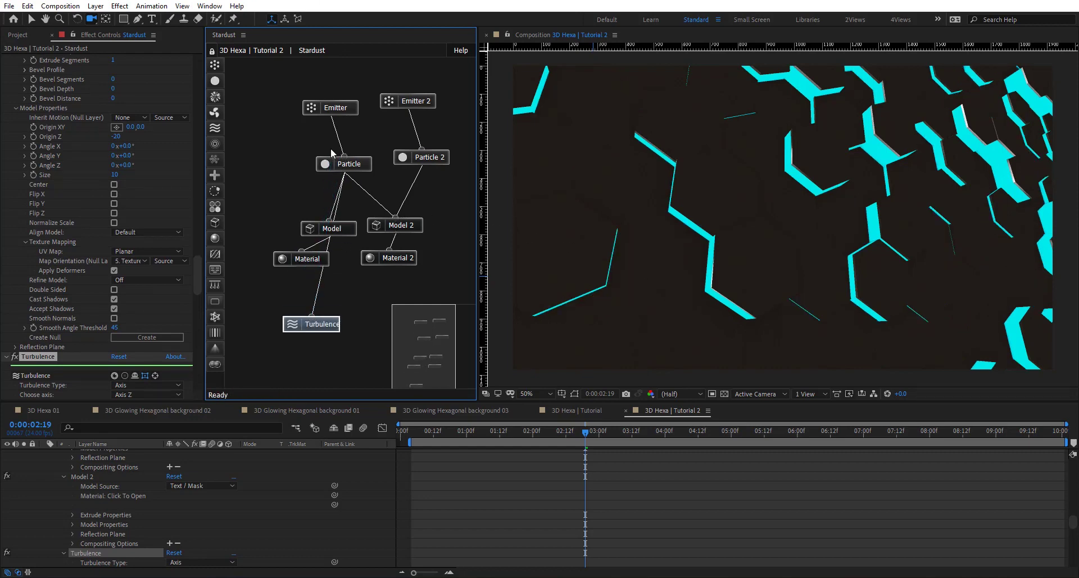
pyautogui.moveTo(603, 431); pyautogui.dragTo(548, 430)
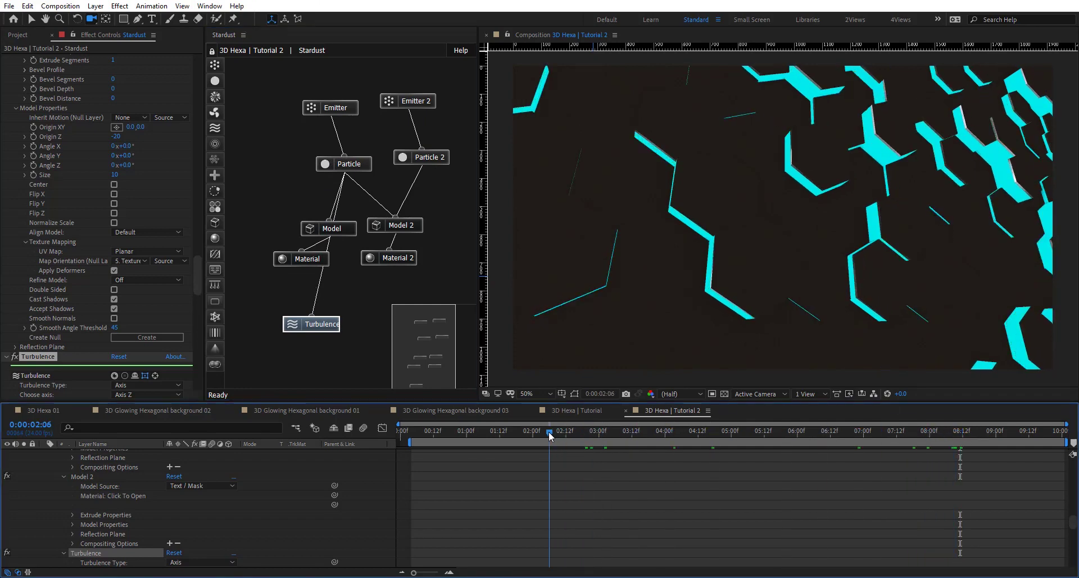
# Compare the animation with Turbulence unlinked from the Particle node, and reconnect the two nodes
pyautogui.click(318, 286)
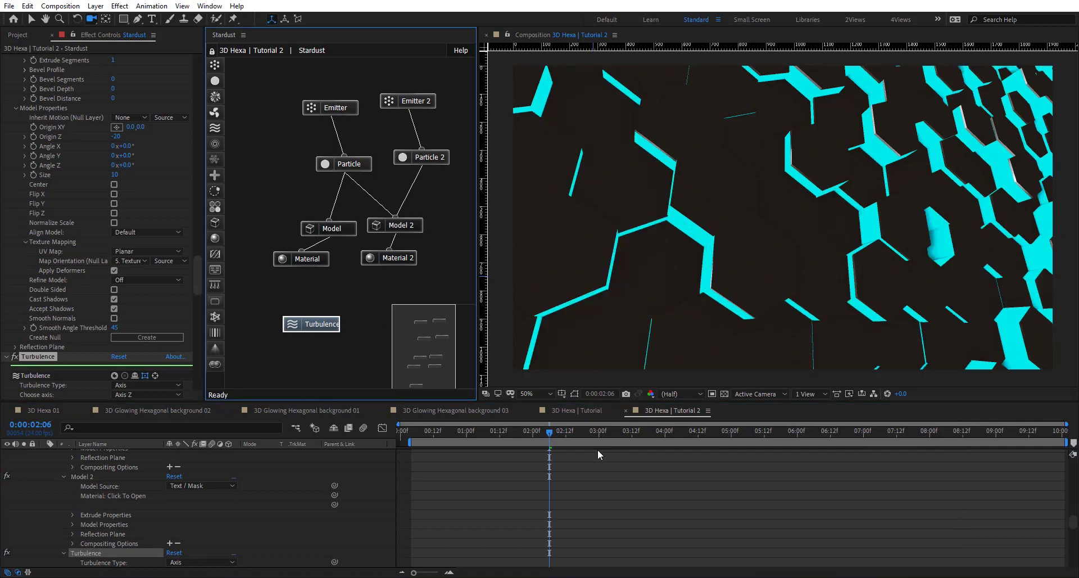
pyautogui.moveTo(595, 431); pyautogui.dragTo(971, 430)
pyautogui.click(648, 431)
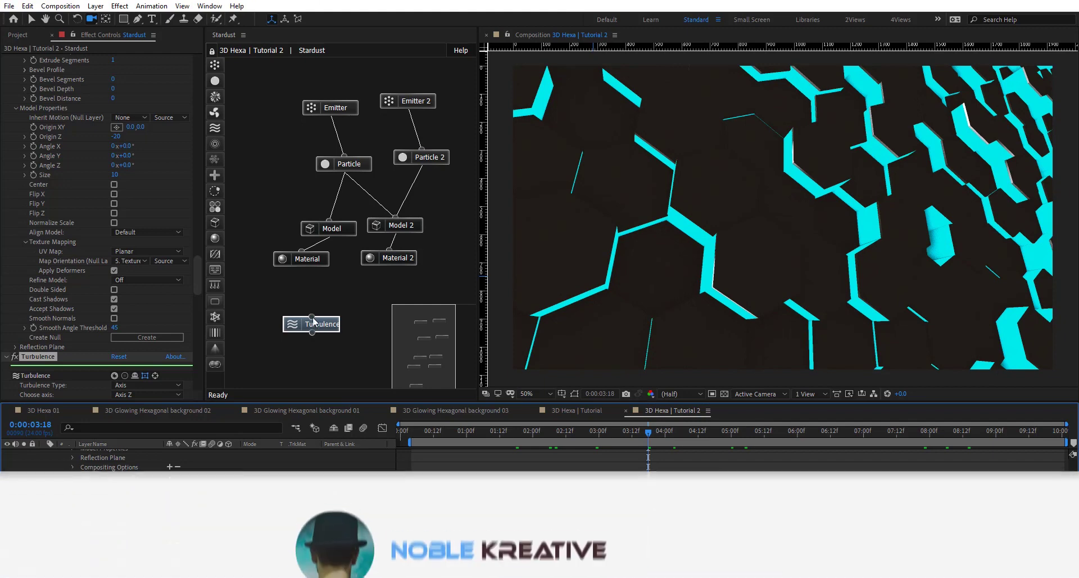
pyautogui.moveTo(331, 166); pyautogui.dragTo(312, 317)
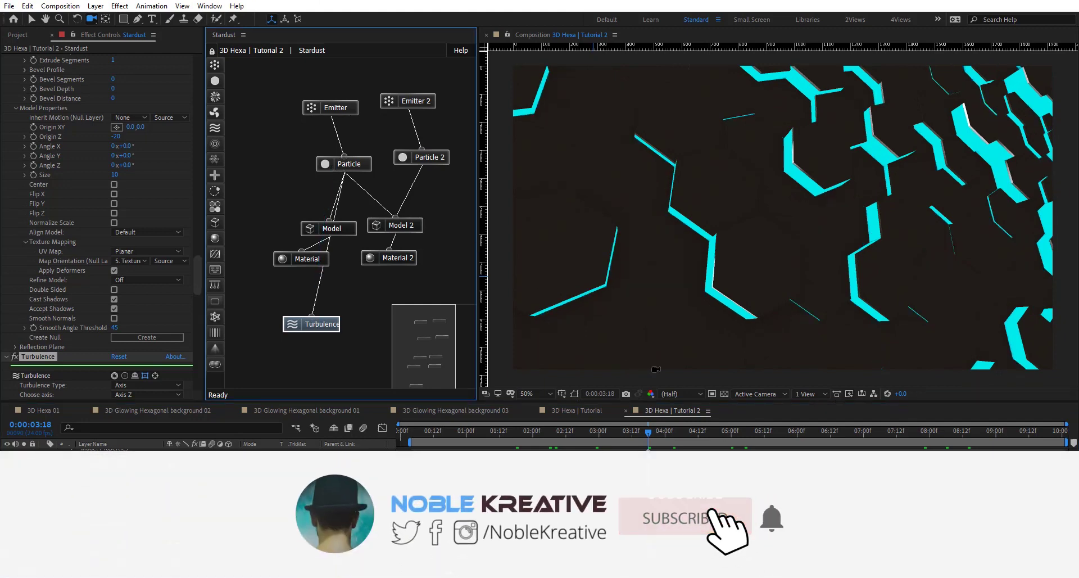
# Try adjusting the first Particle node's Birth Chance and preview the frame at 0:00:04:17
pyautogui.click(344, 163)
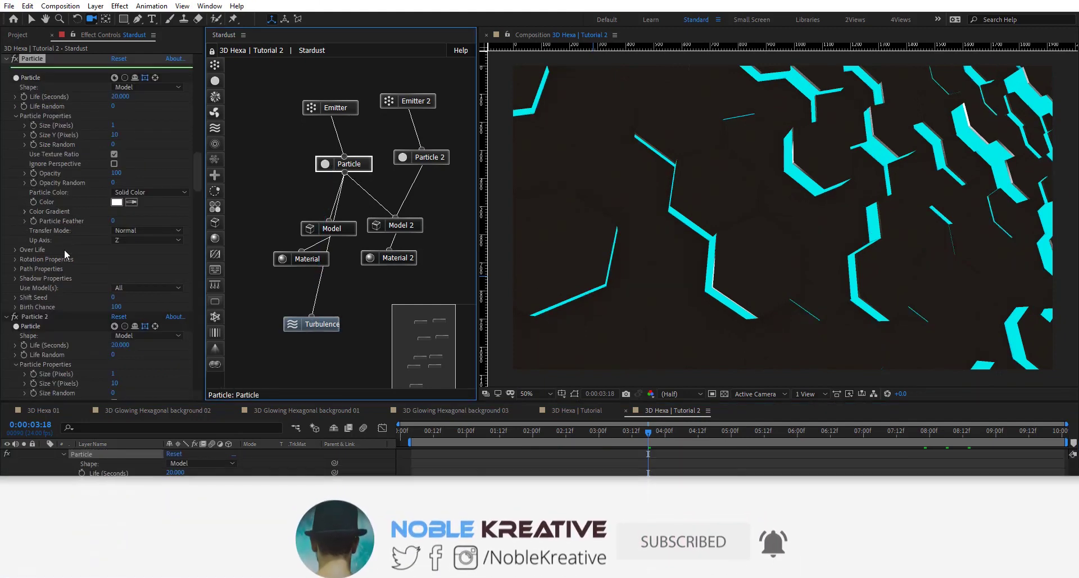
pyautogui.scroll(3, 112, 277)
pyautogui.click(98, 253)
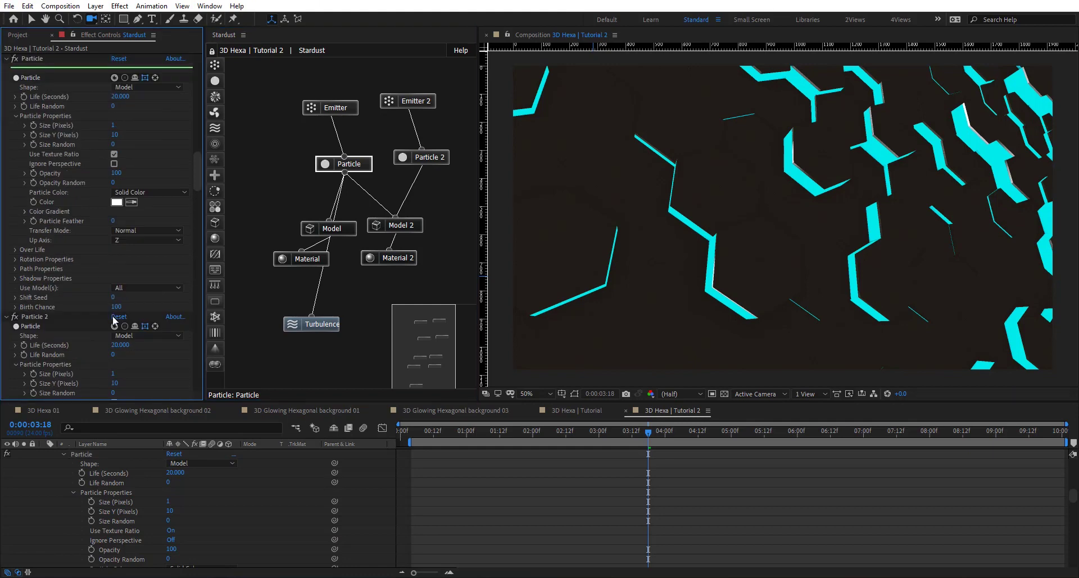
pyautogui.moveTo(116, 309)
pyautogui.mouseDown()
pyautogui.moveTo(69, 303)
pyautogui.moveTo(132, 306)
pyautogui.mouseUp()
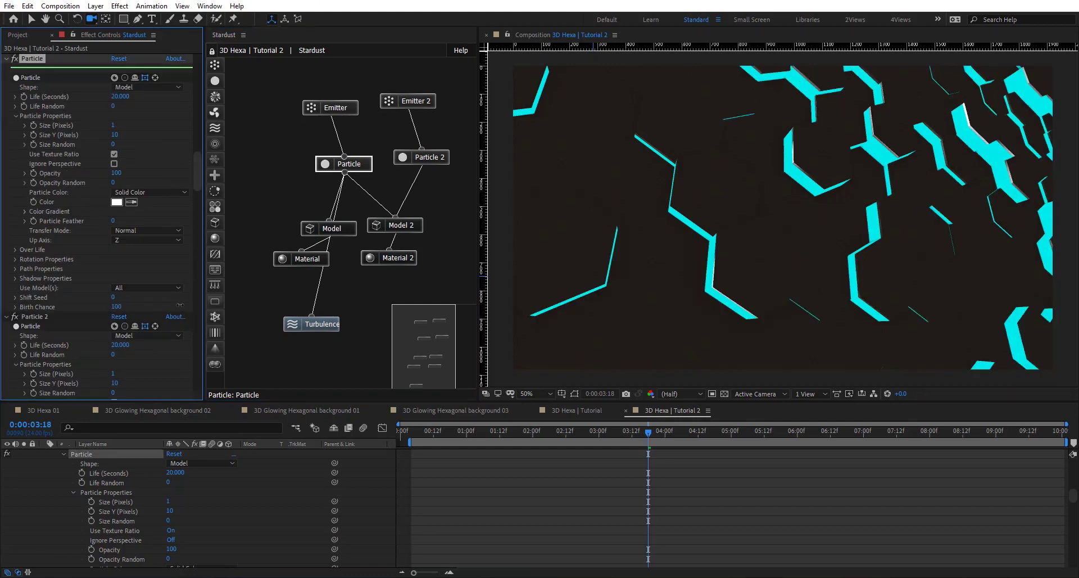
pyautogui.moveTo(695, 433); pyautogui.dragTo(712, 433)
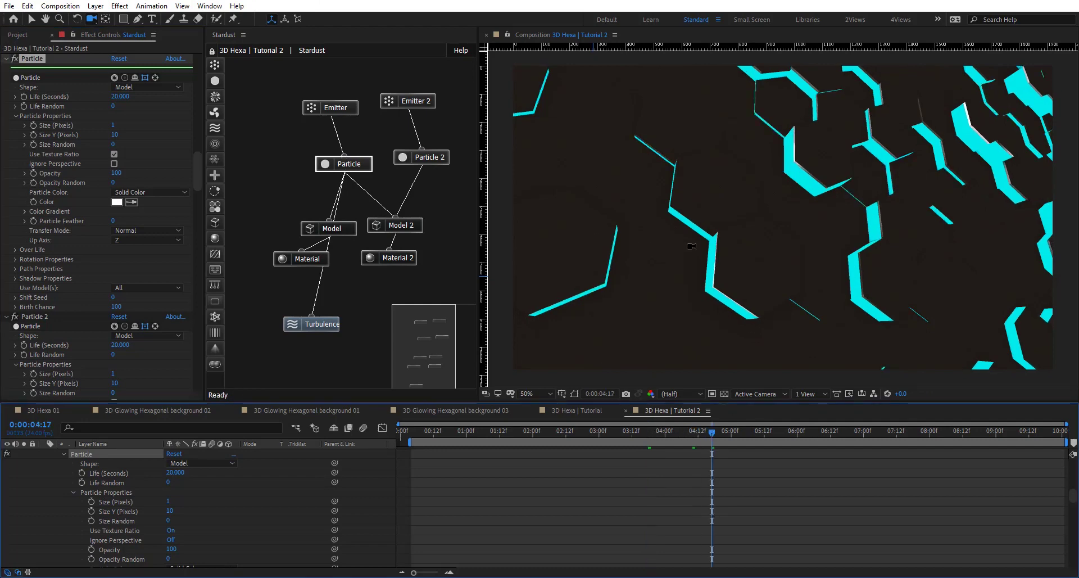
# Check the Black_Texture comp and add it to the 3D Hexa | Tutorial 2 composition beneath the Stardust layer
pyautogui.click(404, 259)
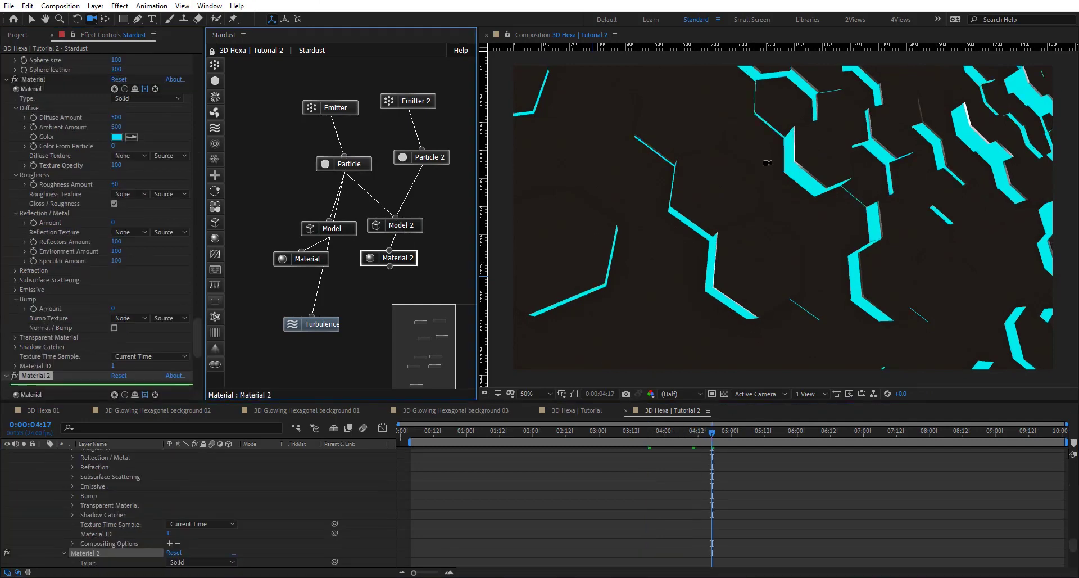
pyautogui.click(15, 35)
pyautogui.doubleClick(54, 246)
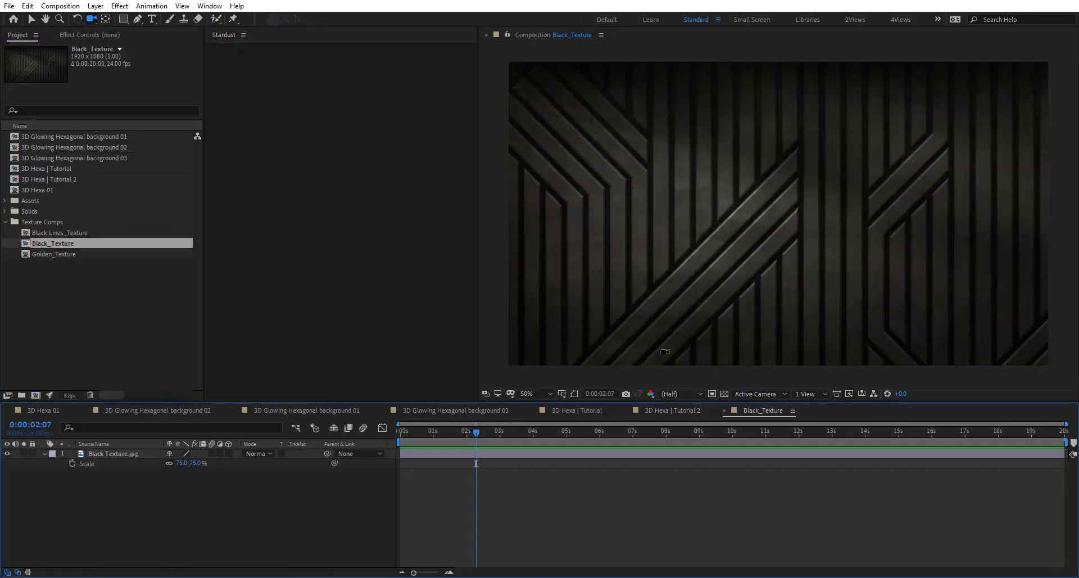
pyautogui.click(677, 409)
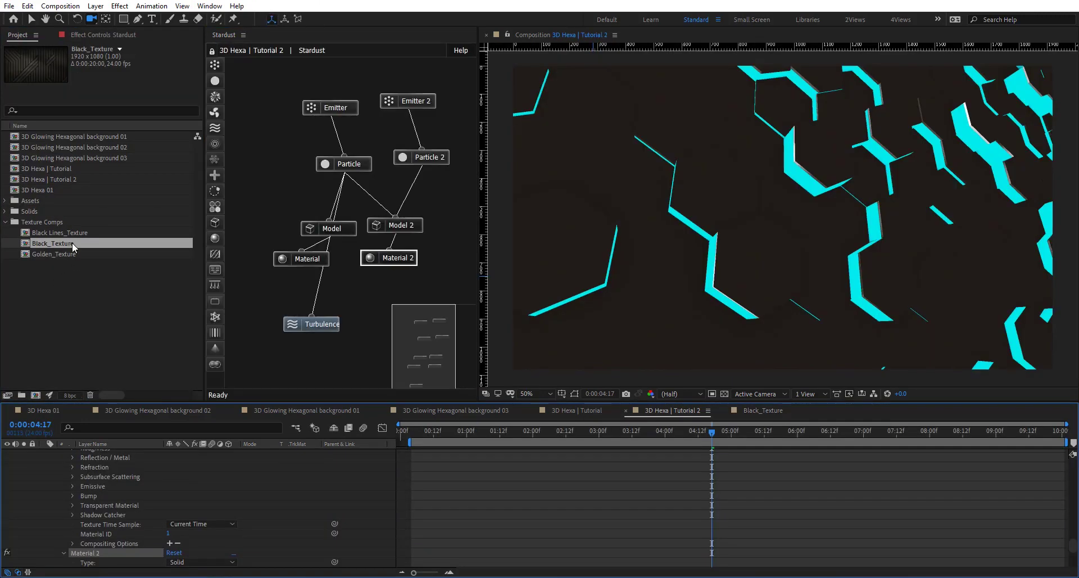
pyautogui.moveTo(128, 553); pyautogui.dragTo(126, 547)
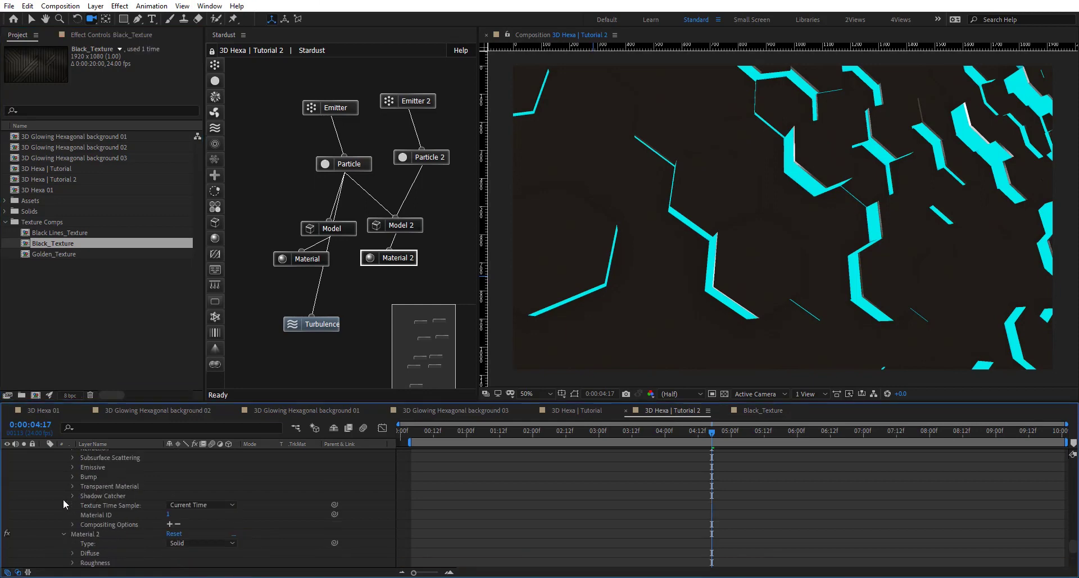
# Assign the Black_Texture layer as Material 2's Diffuse Texture and set its Texture Opacity to 50
pyautogui.click(412, 258)
pyautogui.scroll(-4, 53, 306)
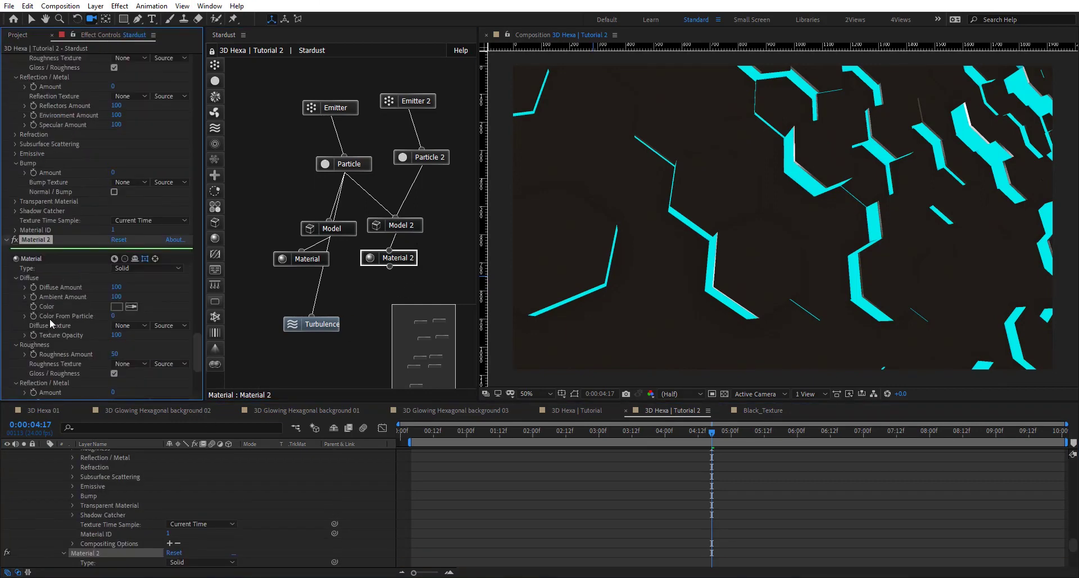
pyautogui.click(131, 325)
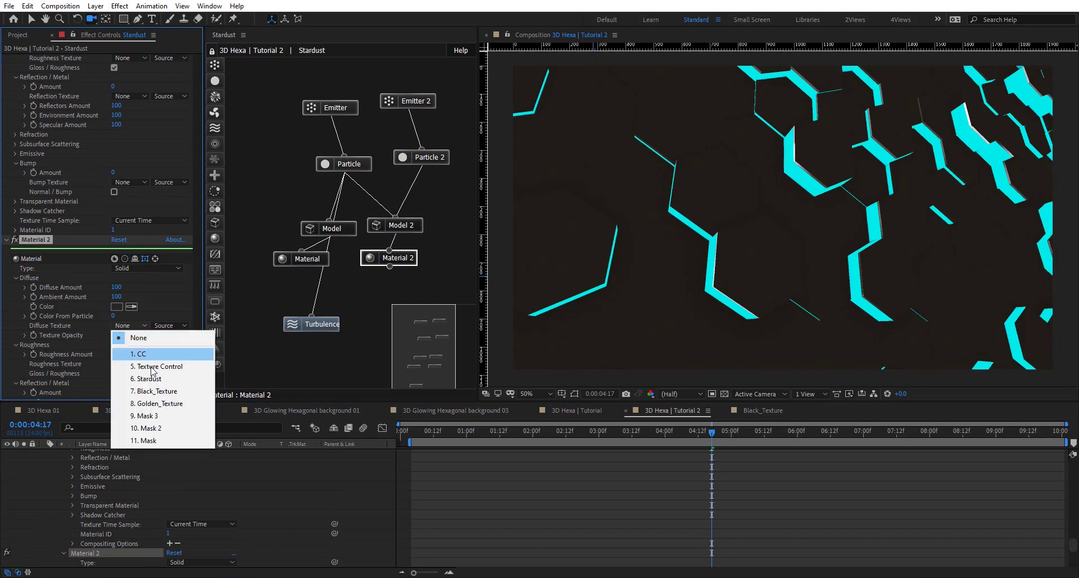
pyautogui.click(151, 391)
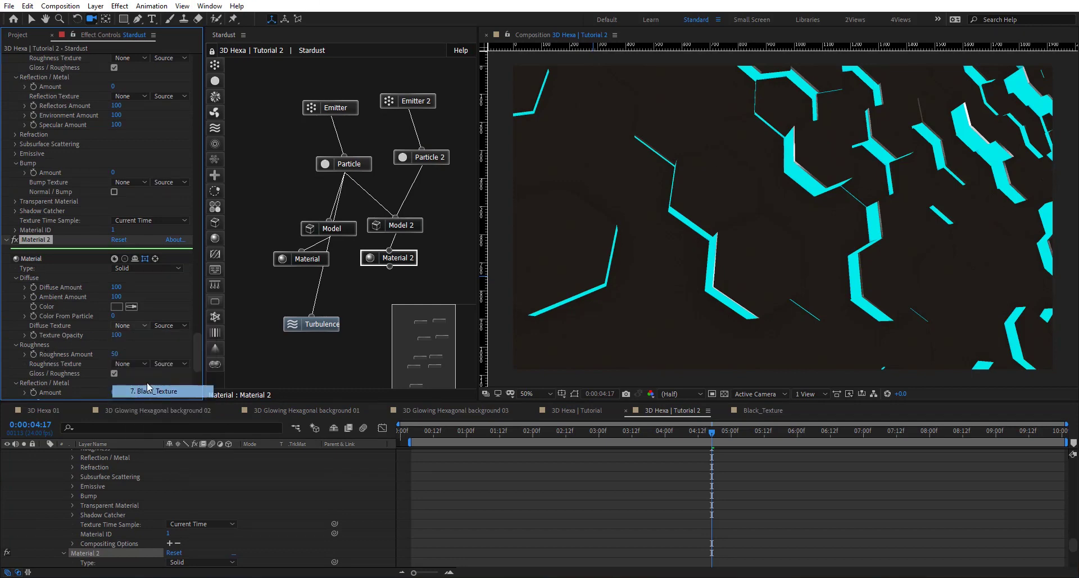
pyautogui.click(117, 335)
pyautogui.write('50')
pyautogui.press('Return')
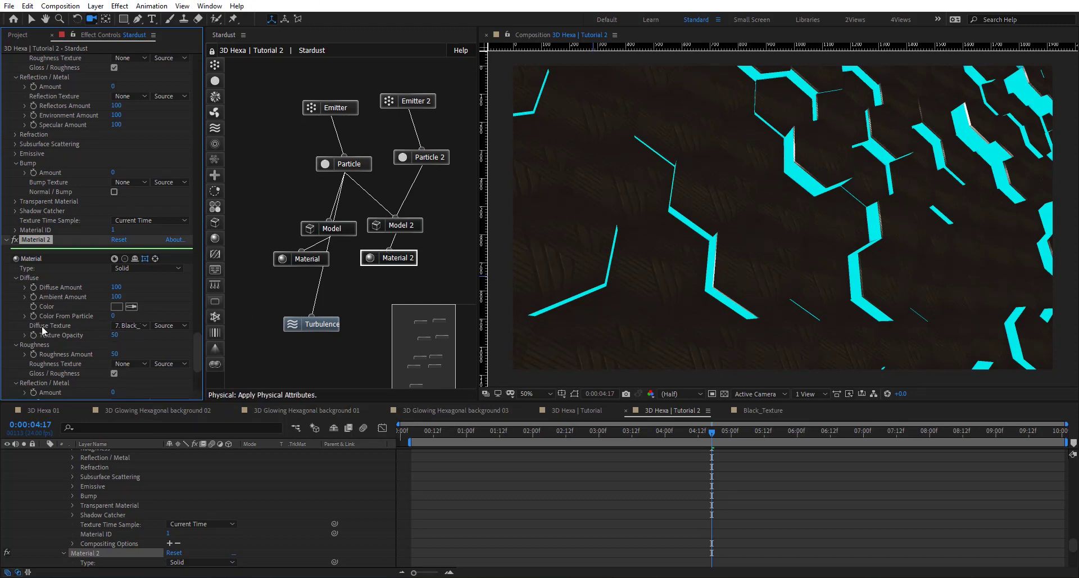
# Use Black_Texture as Material 2's Bump Texture with Normal / Bump enabled and a bump Amount of 236
pyautogui.scroll(-6, 34, 334)
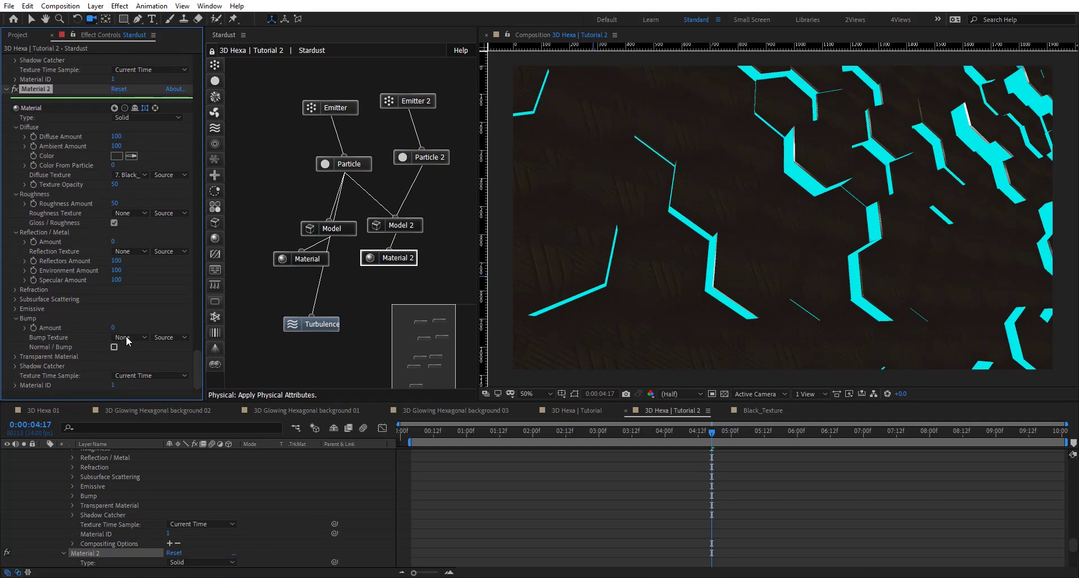
pyautogui.click(128, 340)
pyautogui.click(114, 347)
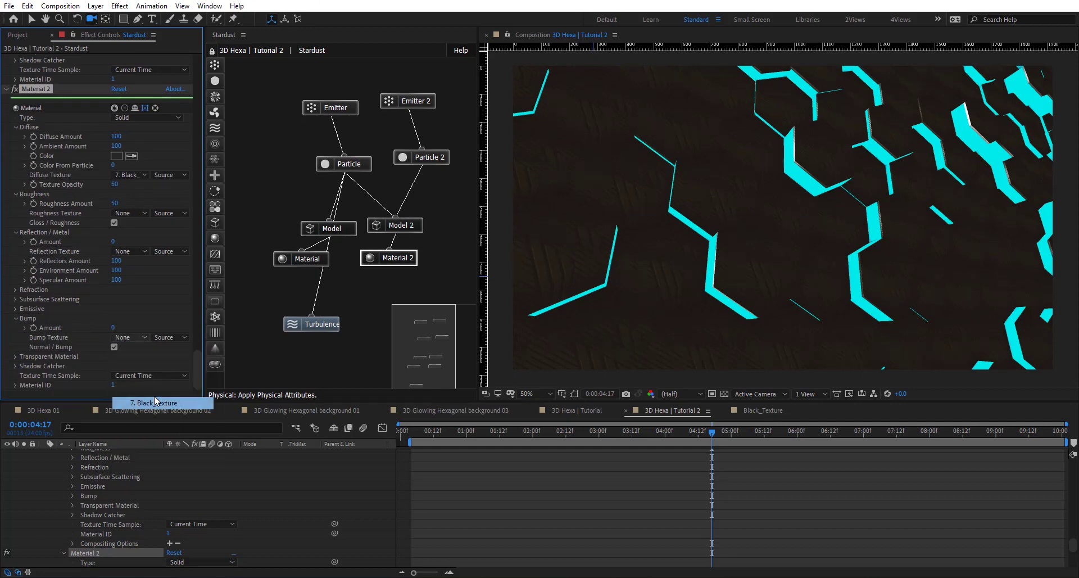
pyautogui.click(116, 335)
pyautogui.moveTo(147, 328)
pyautogui.mouseDown()
pyautogui.moveTo(224, 328)
pyautogui.moveTo(199, 327)
pyautogui.mouseUp()
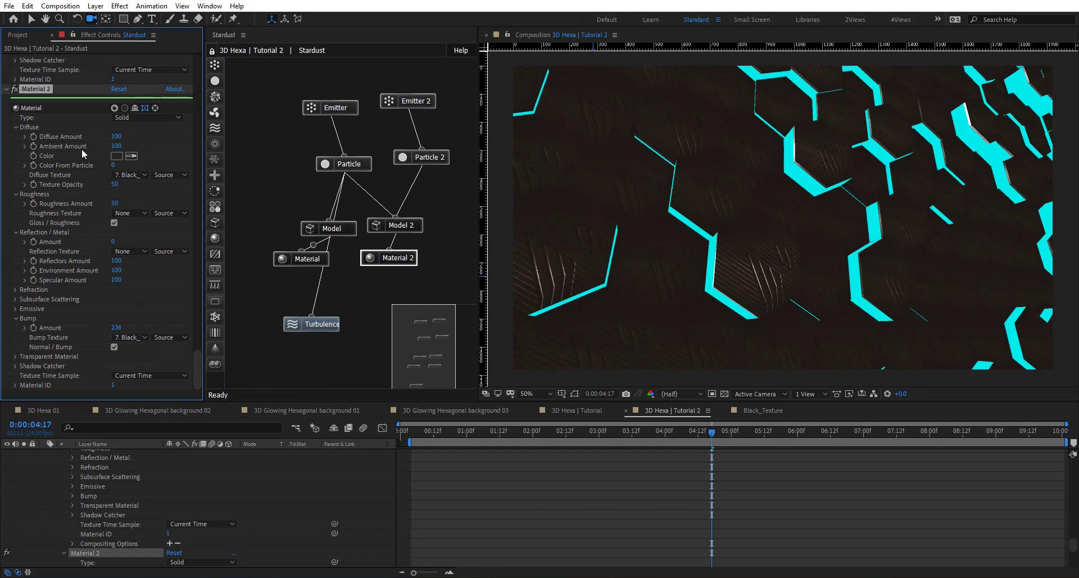
# Set Material 2's Diffuse Amount to 50 and Ambient Amount to 0, and orbit the view to check the darker caps
pyautogui.click(118, 136)
pyautogui.press('Return')
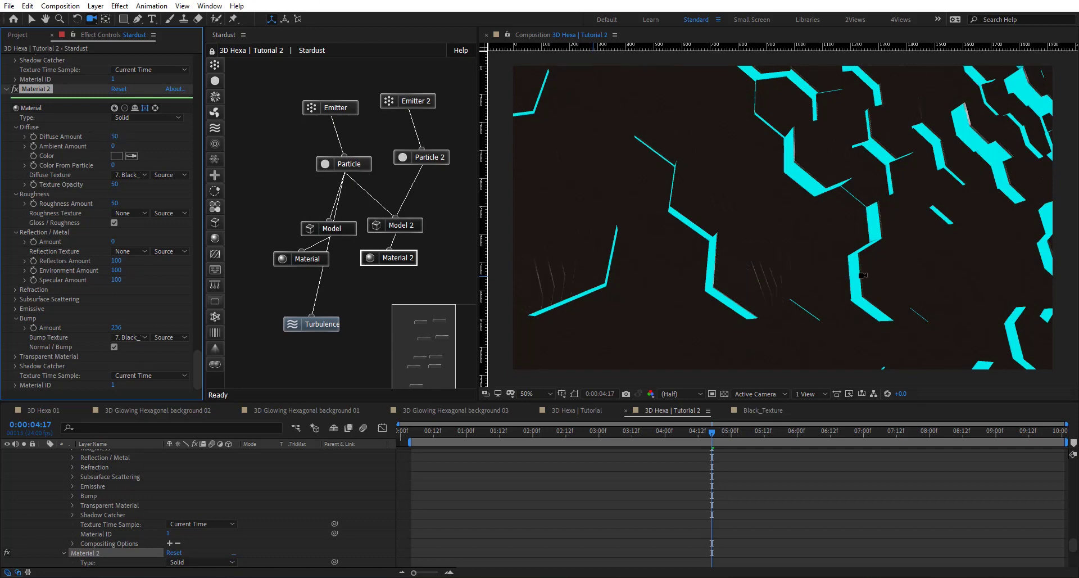
pyautogui.moveTo(845, 244); pyautogui.dragTo(810, 229)
# Collapse Camera 1's properties and reveal the Position of Parallel Light 1
pyautogui.scroll(5, 62, 534)
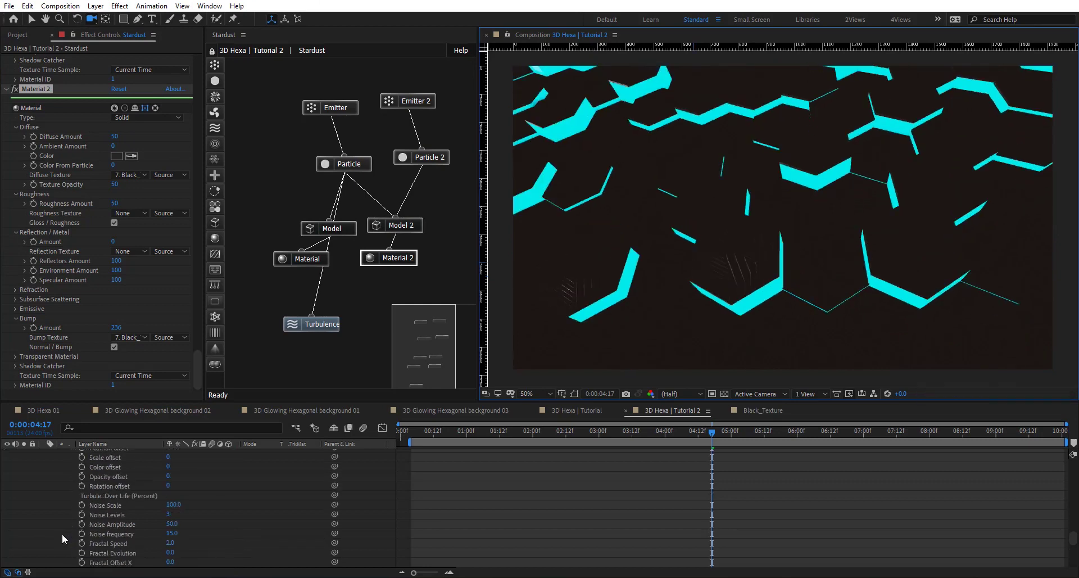
pyautogui.scroll(10, 62, 534)
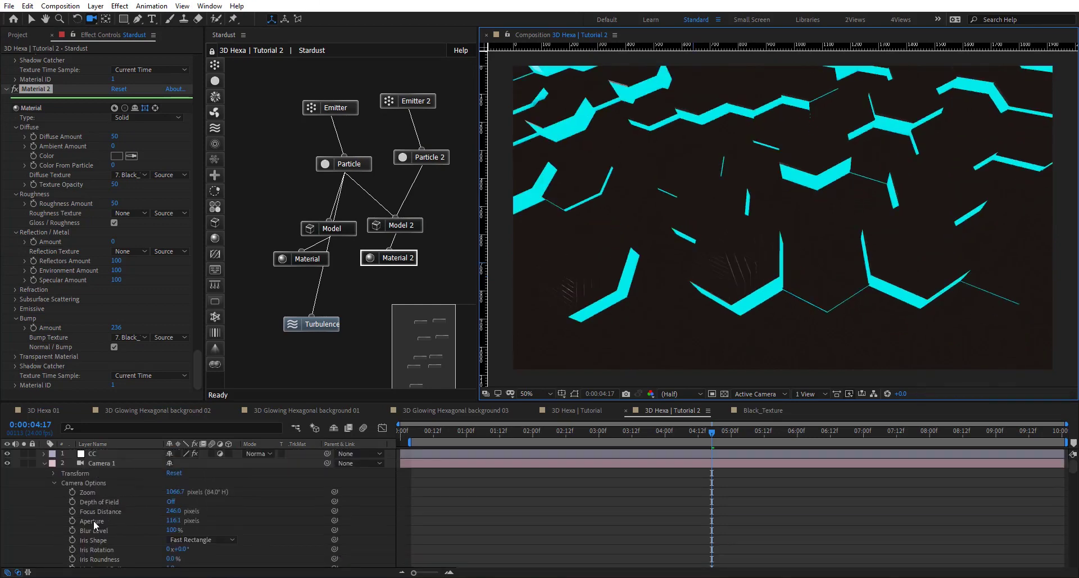
pyautogui.click(45, 463)
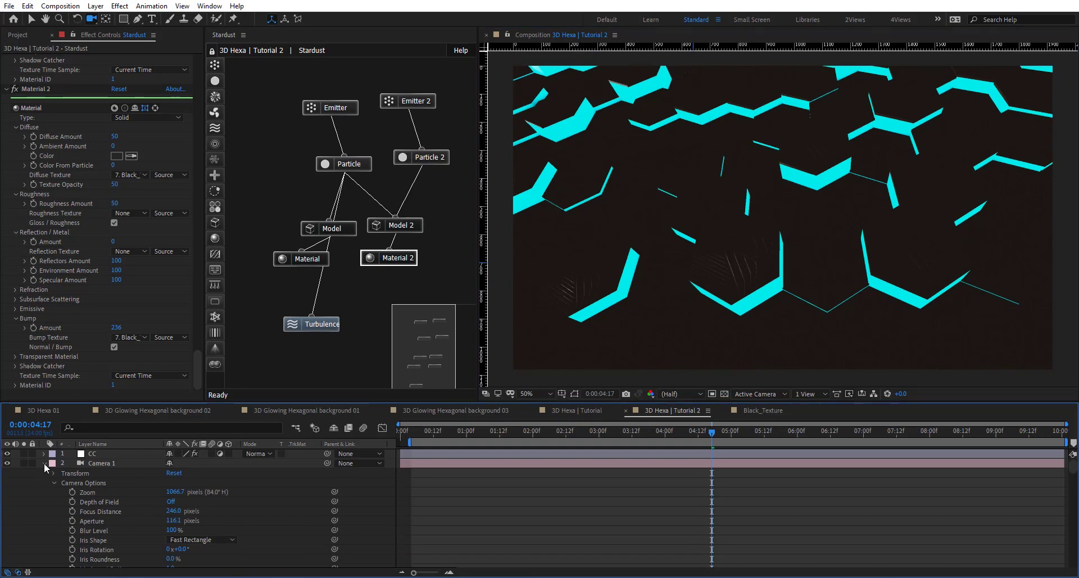
pyautogui.click(105, 470)
pyautogui.press('p')
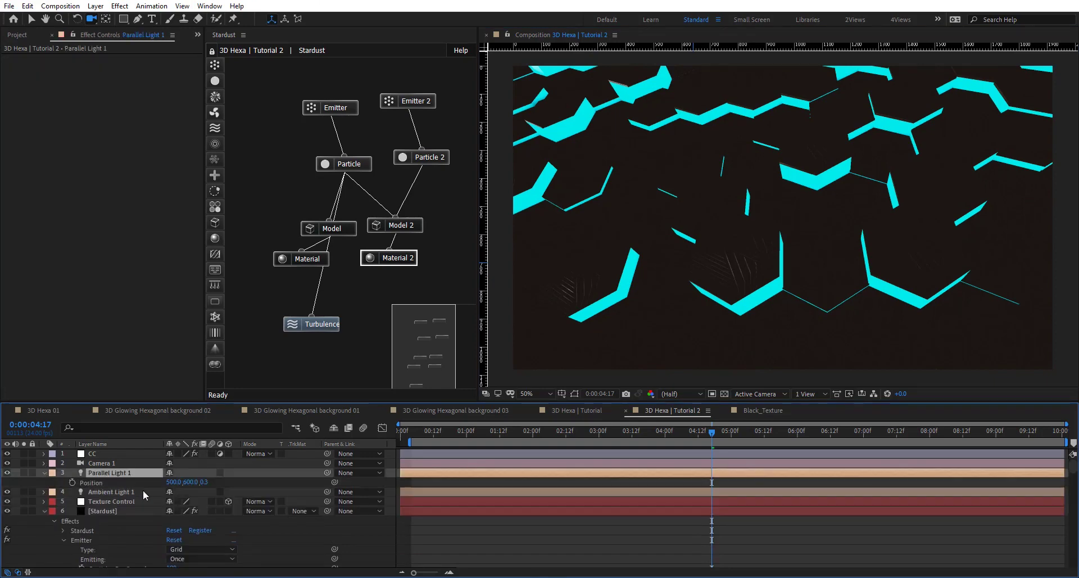
# Set Parallel Light 1's Position to X 2500, Y 2500 and Z about -3435.7
pyautogui.click(173, 481)
pyautogui.write('2500')
pyautogui.press('Return')
pyautogui.click(194, 481)
pyautogui.write('2500')
pyautogui.press('Return')
pyautogui.moveTo(283, 475); pyautogui.dragTo(2, 481)
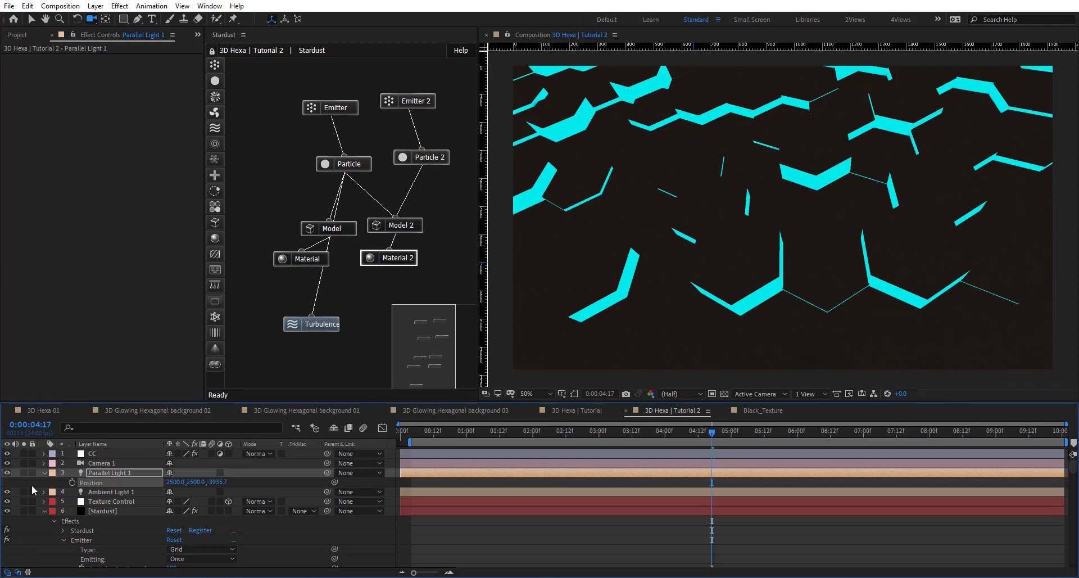
pyautogui.moveTo(218, 487); pyautogui.dragTo(244, 482)
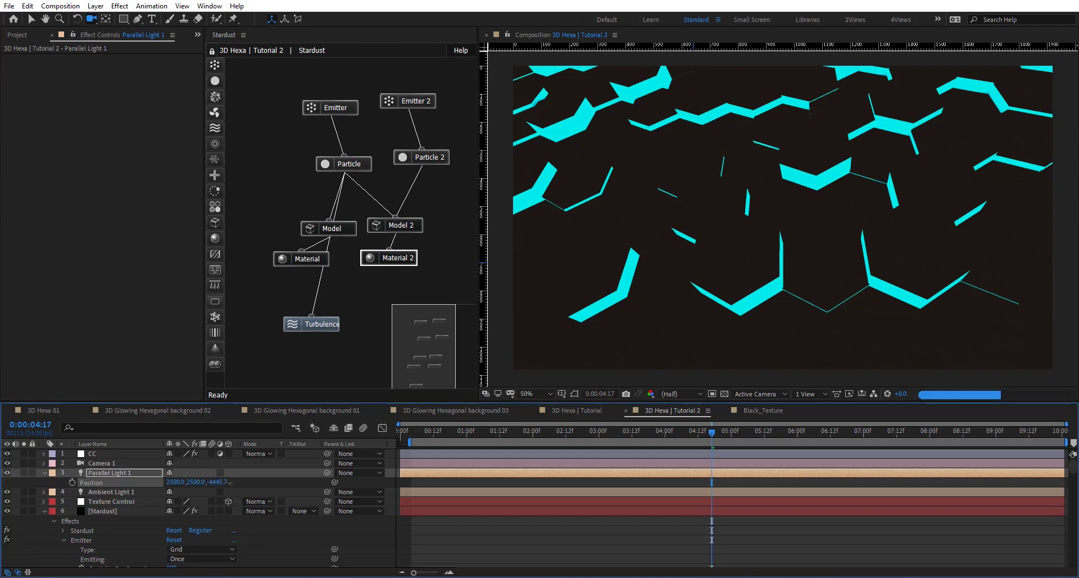
# Raise Parallel Light 1's Intensity to 1939% and set its Z position to about -1115.7
pyautogui.doubleClick(109, 472)
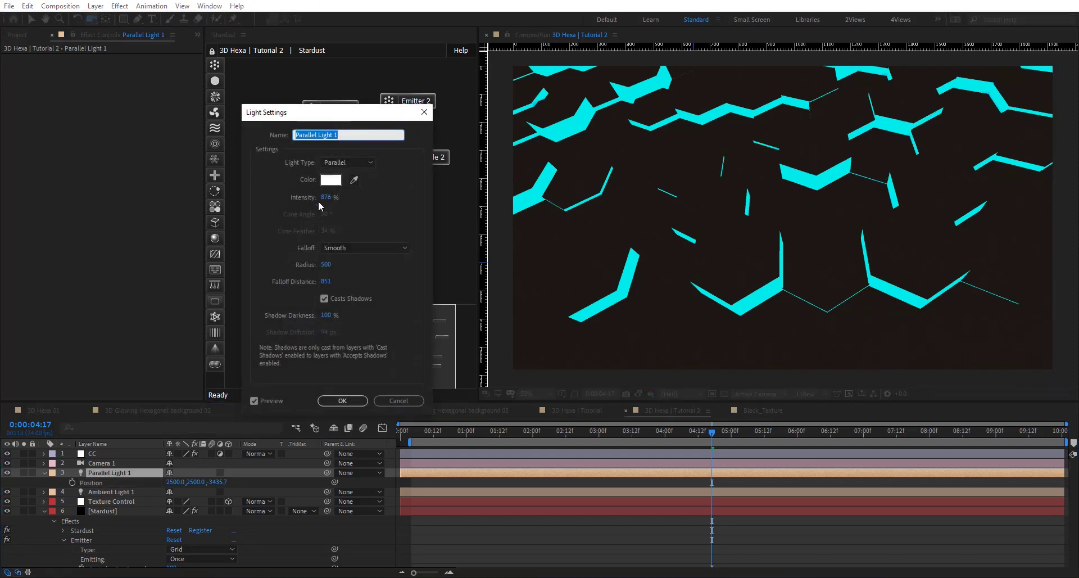
pyautogui.moveTo(326, 199); pyautogui.dragTo(760, 199)
pyautogui.moveTo(940, 212); pyautogui.dragTo(940, 213)
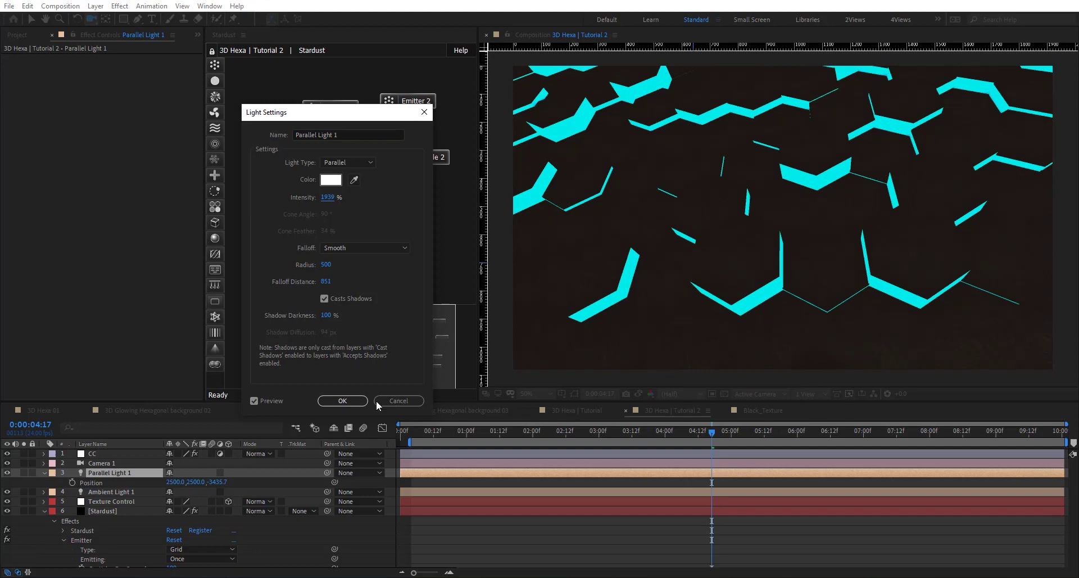
pyautogui.click(342, 400)
pyautogui.moveTo(213, 482); pyautogui.dragTo(346, 479)
pyautogui.press('Return')
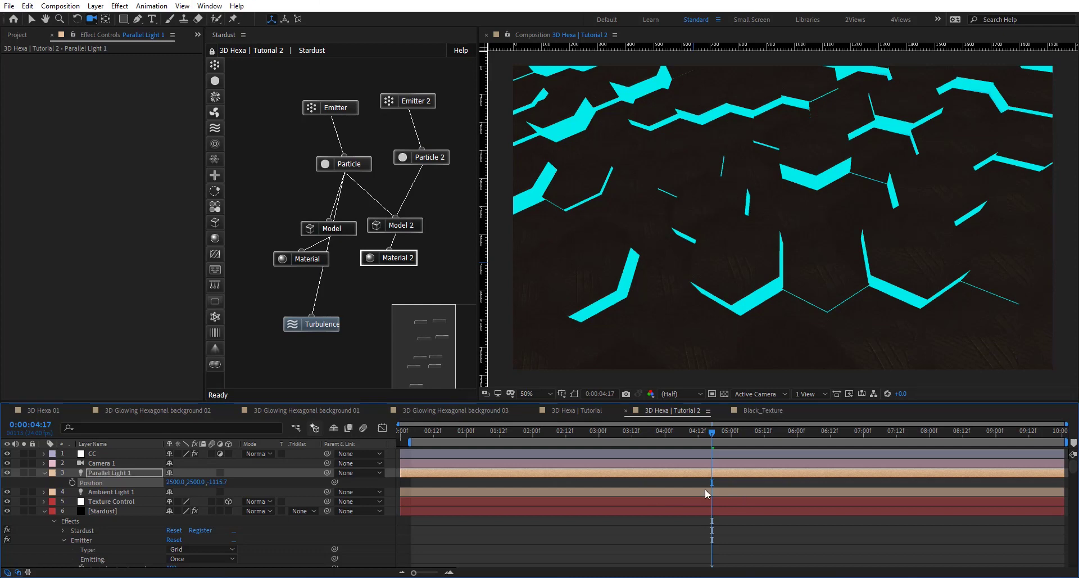
# Go to about 0:00:08:07 and set the CC layer's Lumetri Color Look to SL MATRIX BLUE
pyautogui.moveTo(682, 430); pyautogui.dragTo(488, 441)
pyautogui.moveTo(645, 437); pyautogui.dragTo(949, 437)
pyautogui.click(98, 455)
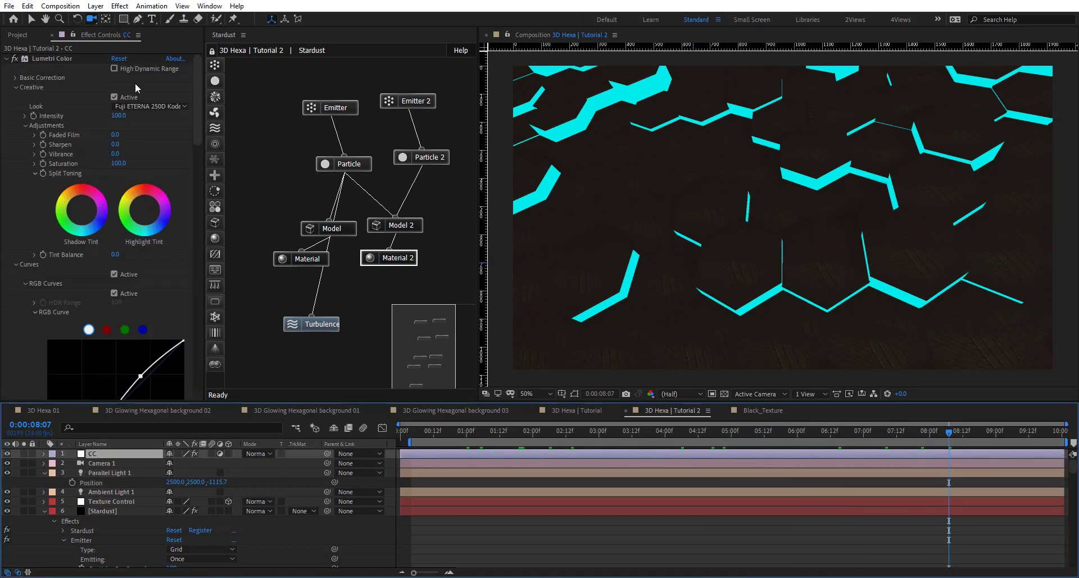
pyautogui.click(149, 106)
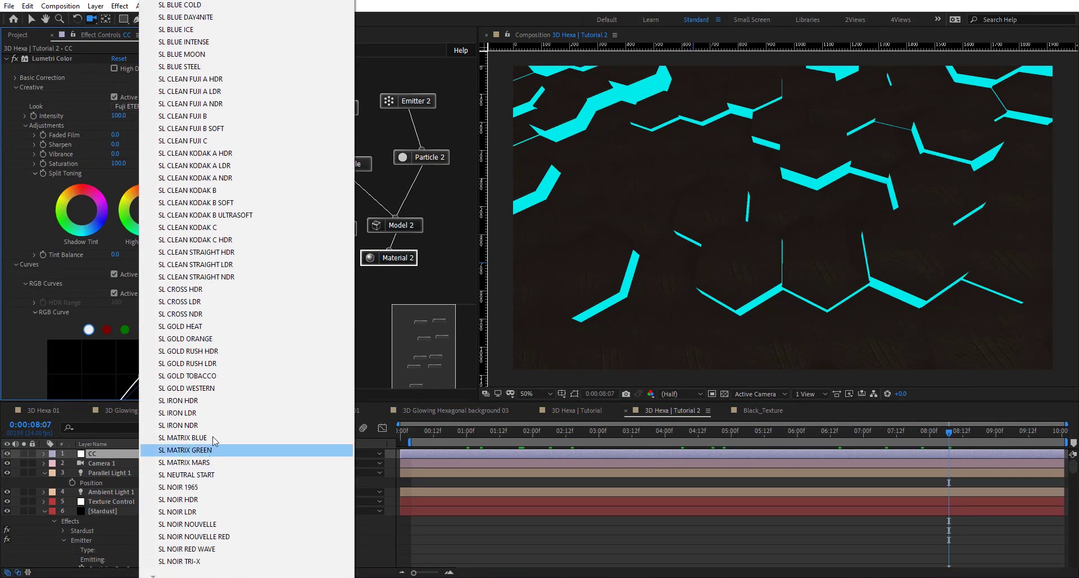
pyautogui.click(212, 433)
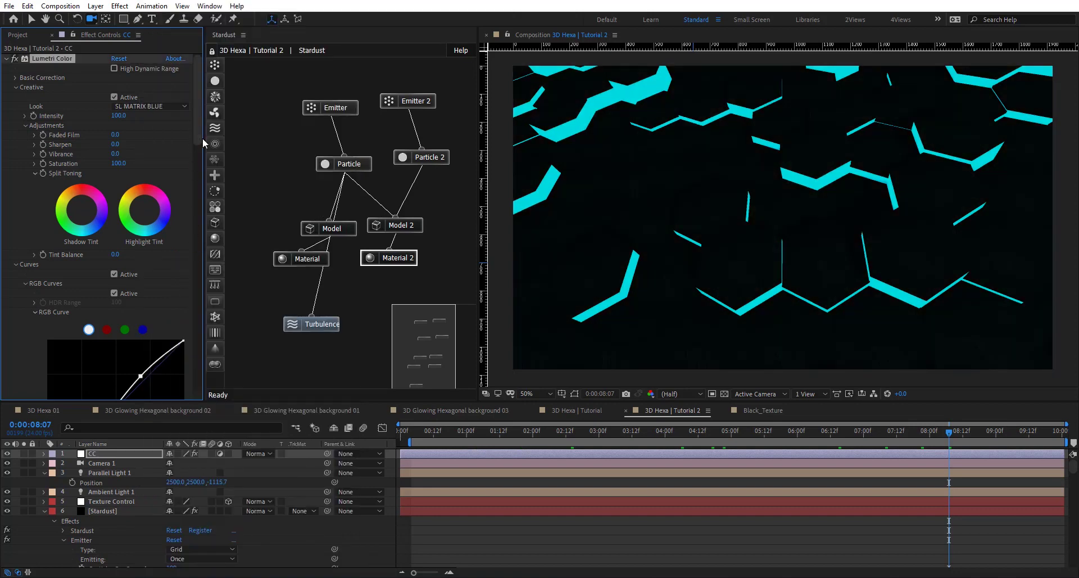
pyautogui.moveTo(197, 134); pyautogui.dragTo(199, 187)
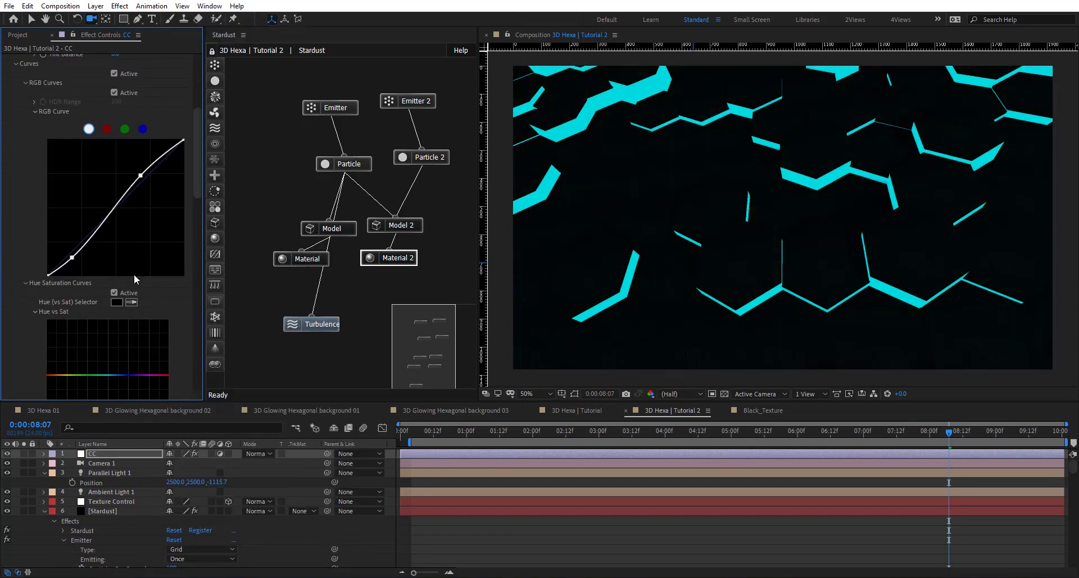
# Add a Glow effect to the CC layer above Noise, duplicate it, and set the duplicate's Glow Radius to 200
pyautogui.click(137, 453)
pyautogui.hotkey('ctrl', 'space')
pyautogui.write('glo')
pyautogui.press('Return')
pyautogui.press('v')
pyautogui.moveTo(40, 235); pyautogui.dragTo(45, 196)
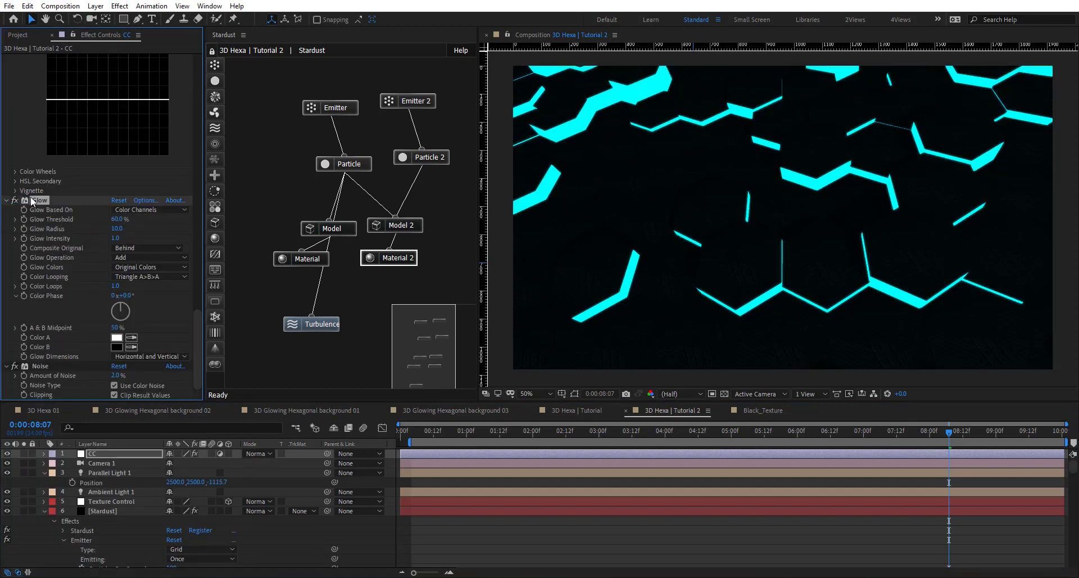
pyautogui.hotkey('ctrl', 'd')
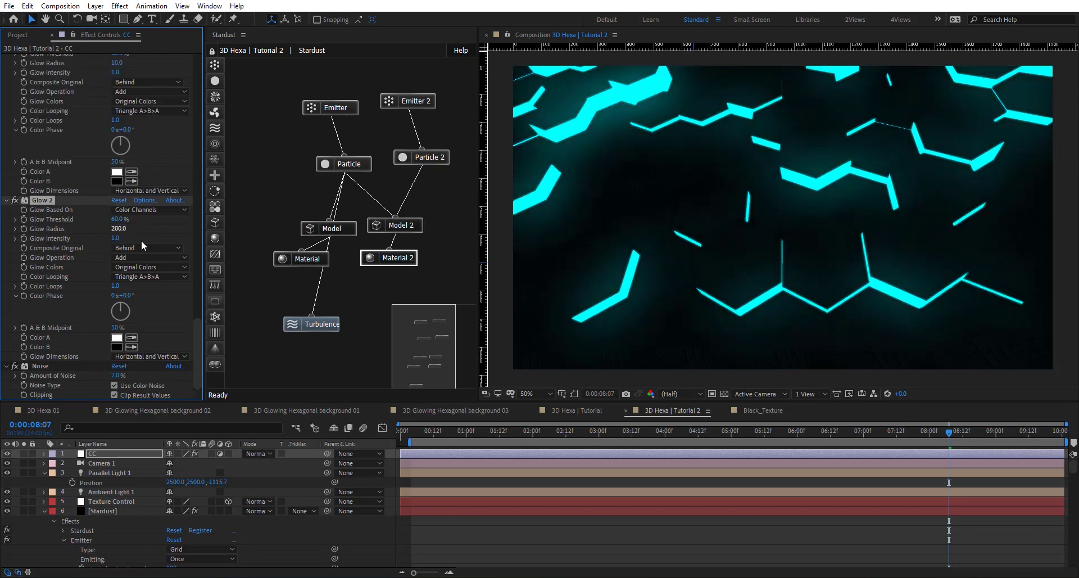
# Preview the animation in 3D Hexa | Tutorial 2 to check the glow on the hexagon edges
pyautogui.doubleClick(695, 441)
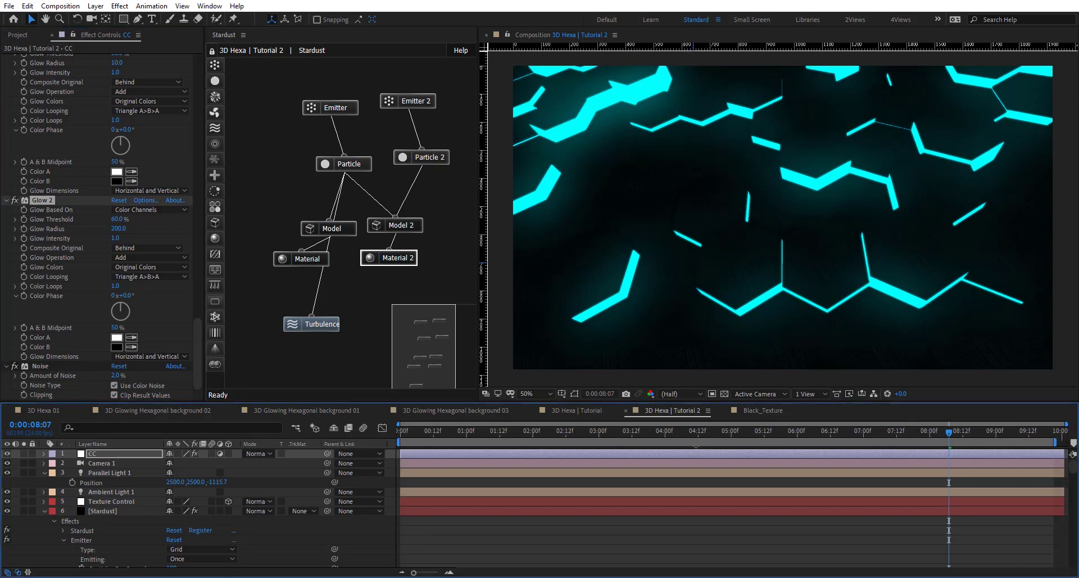
pyautogui.moveTo(663, 437); pyautogui.dragTo(557, 437)
pyautogui.press('space')
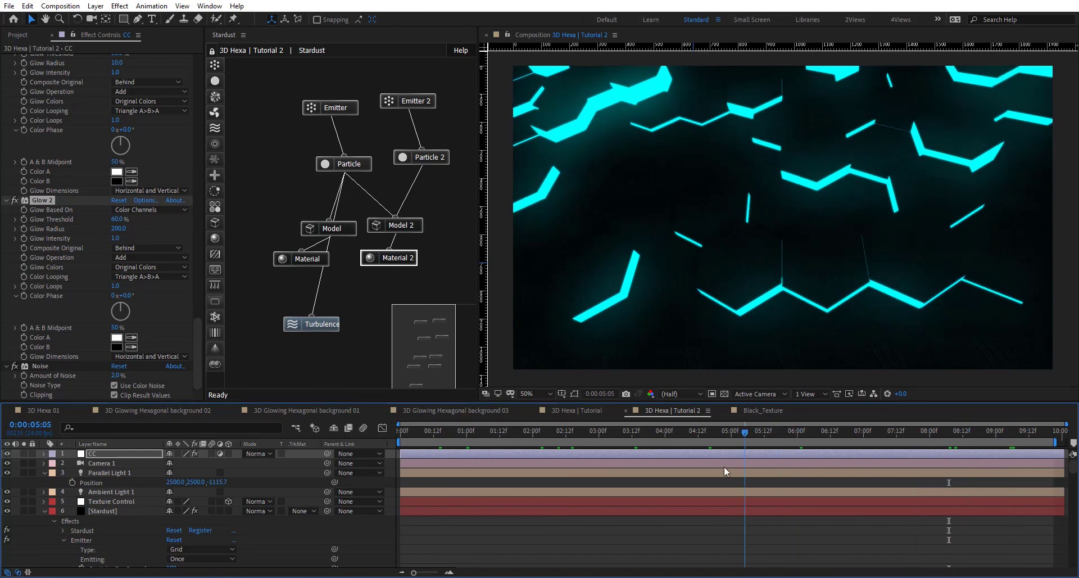
# Copy the three cameras from 3D Glowing Hexagonal background 01 into the start of 3D Hexa | Tutorial 2 and check their keyframed moves
pyautogui.click(323, 415)
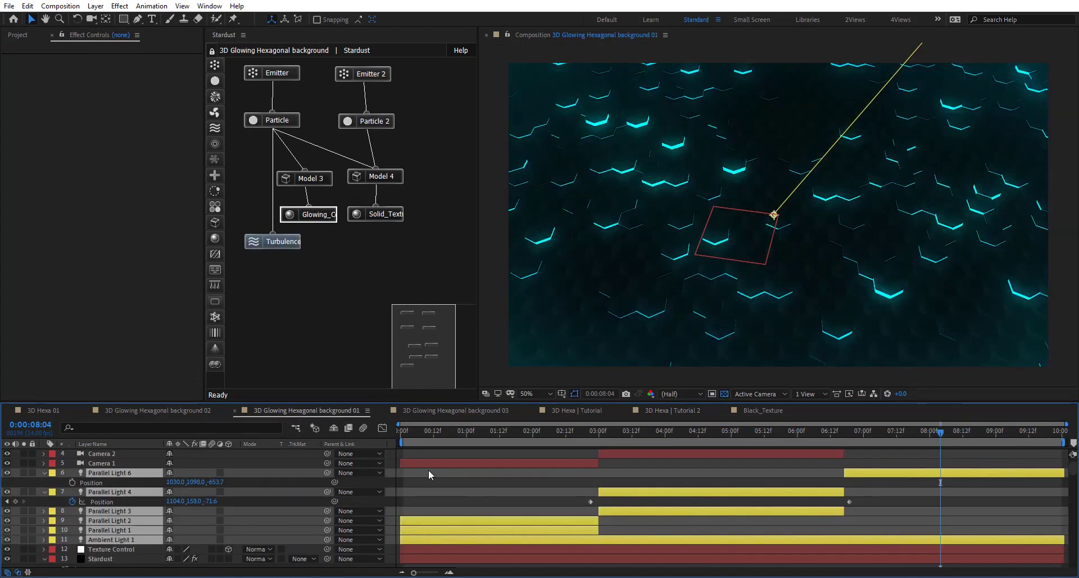
pyautogui.click(473, 481)
pyautogui.scroll(2, 112, 494)
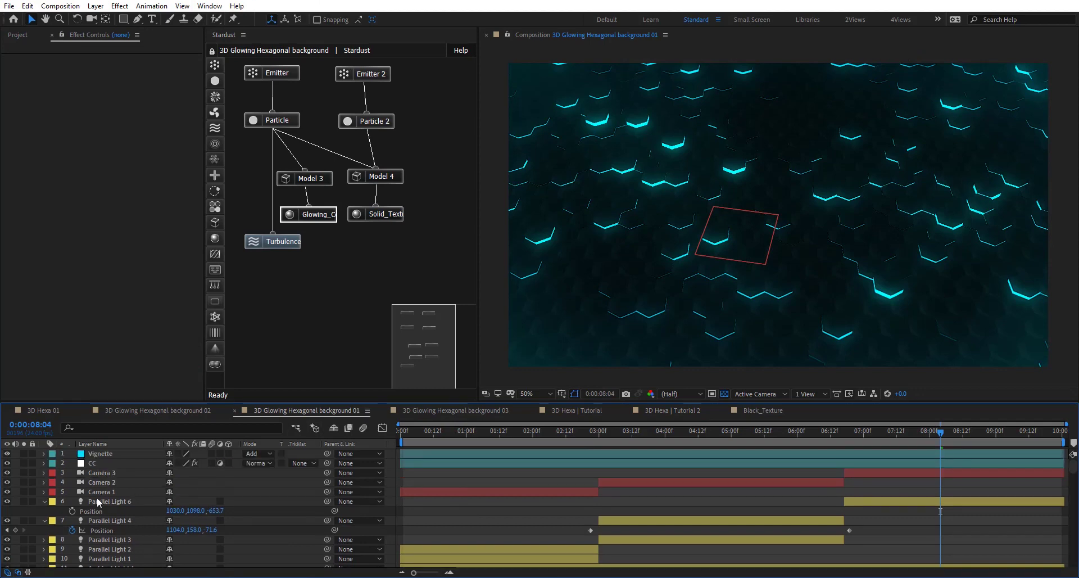
pyautogui.moveTo(98, 495); pyautogui.dragTo(97, 473)
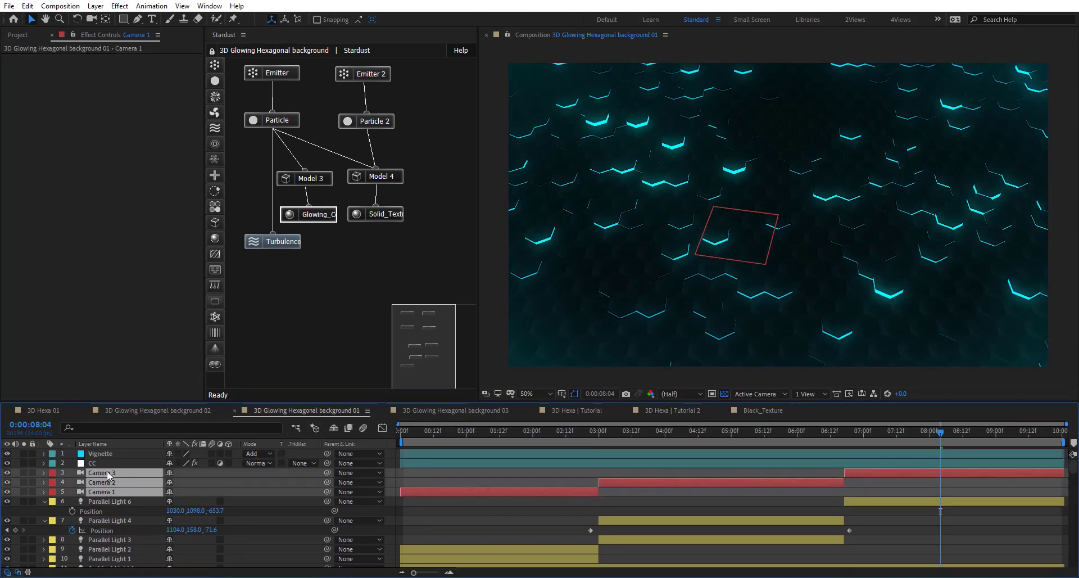
pyautogui.click(693, 414)
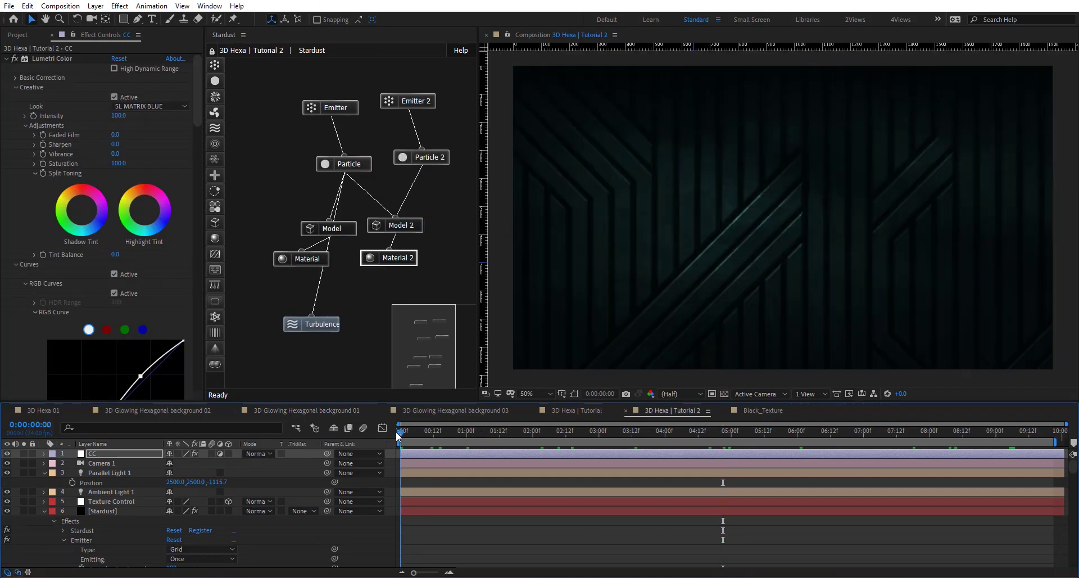
pyautogui.hotkey('ctrl', 'v')
pyautogui.press('pagedown')
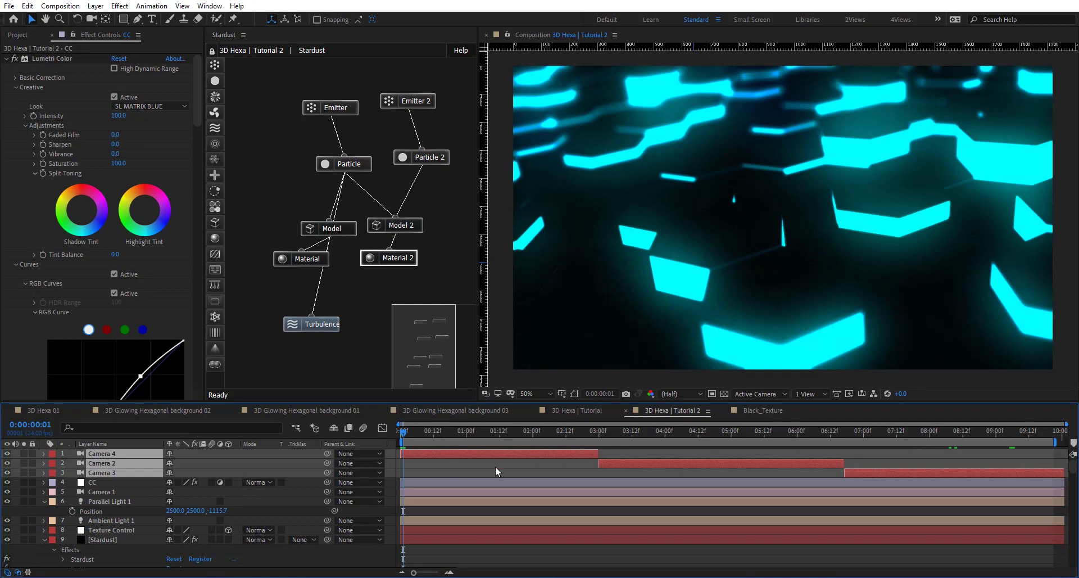
pyautogui.press('u')
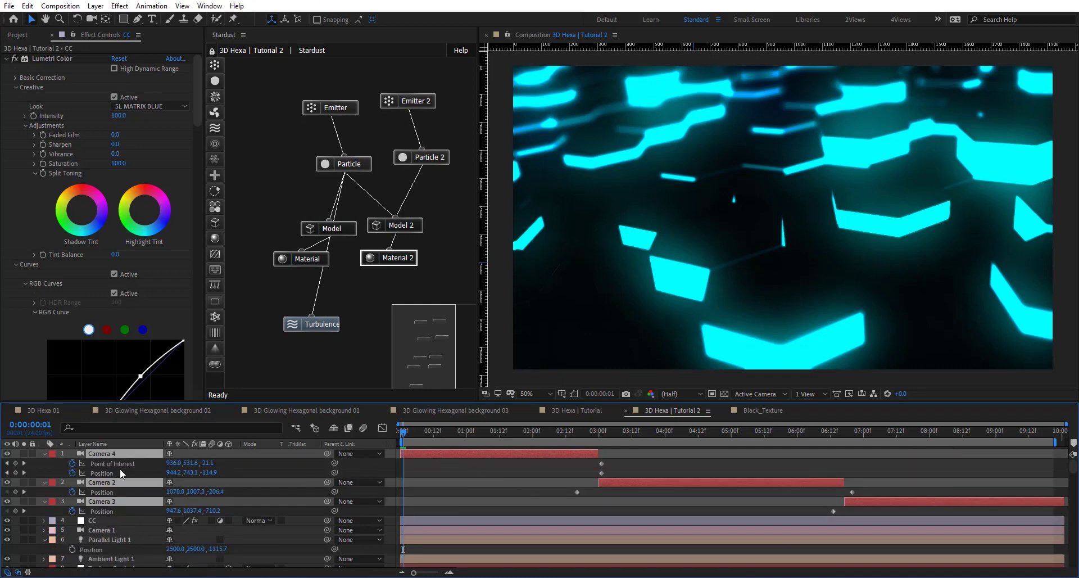
pyautogui.moveTo(413, 439); pyautogui.dragTo(1029, 454)
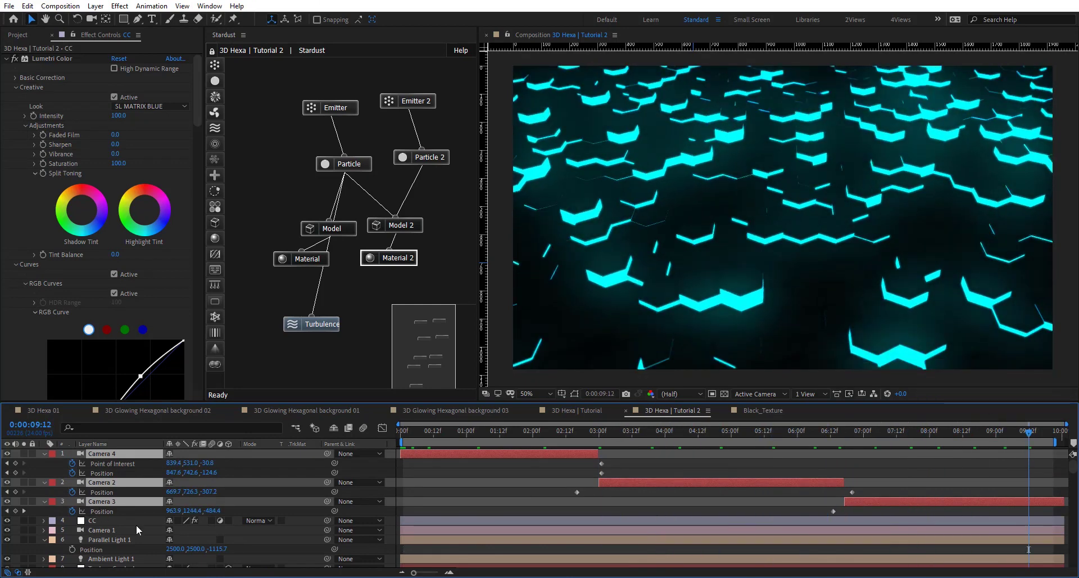
# Lower Parallel Light 1's Z position, set Material 2's Diffuse Amount to 79, and preview the animation
pyautogui.moveTo(212, 548); pyautogui.dragTo(190, 549)
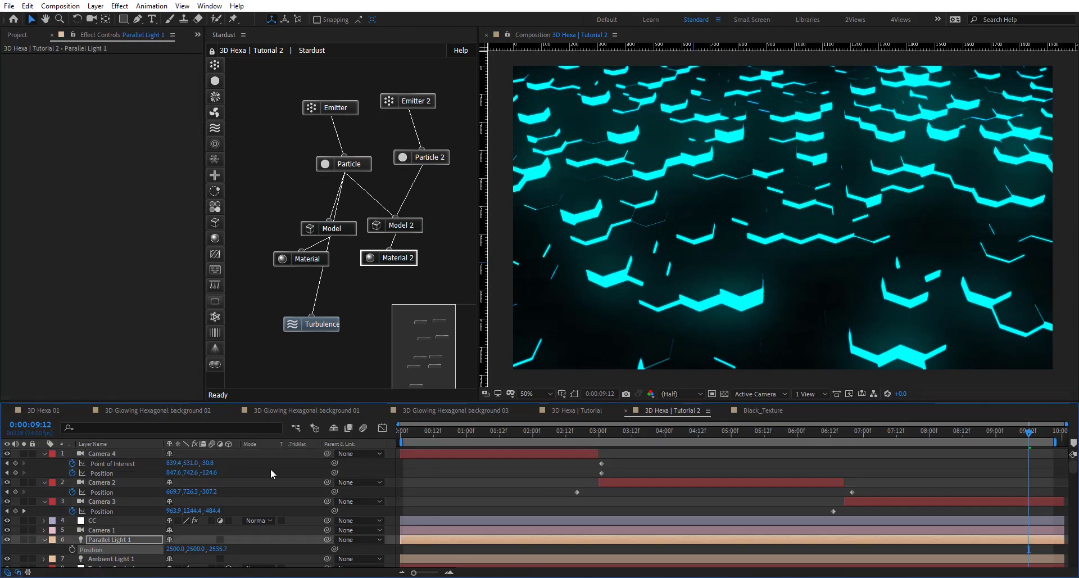
pyautogui.click(402, 263)
pyautogui.scroll(-5, 52, 311)
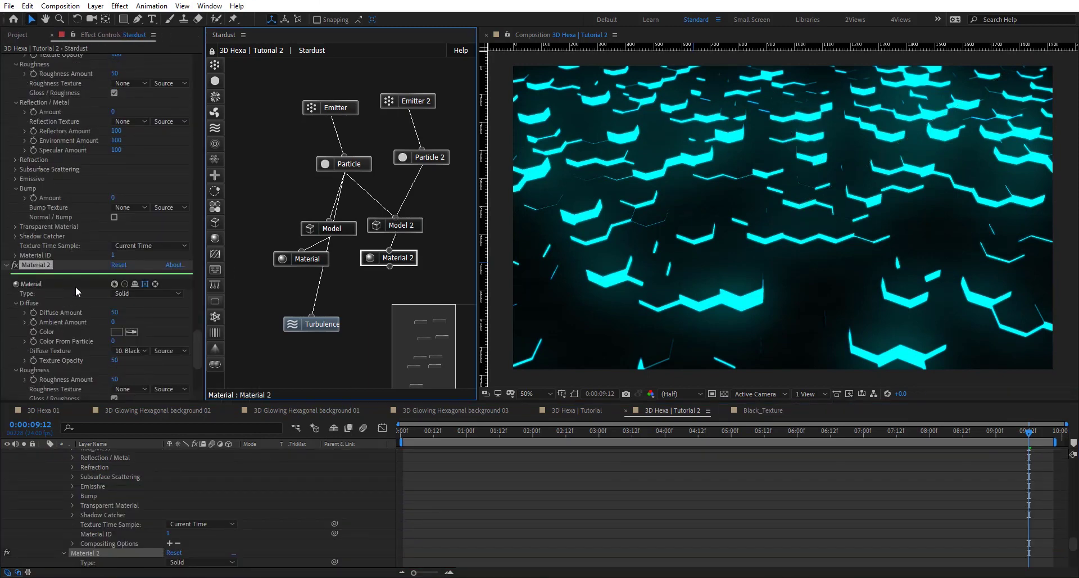
pyautogui.moveTo(117, 312); pyautogui.dragTo(146, 315)
pyautogui.moveTo(256, 316); pyautogui.dragTo(344, 310)
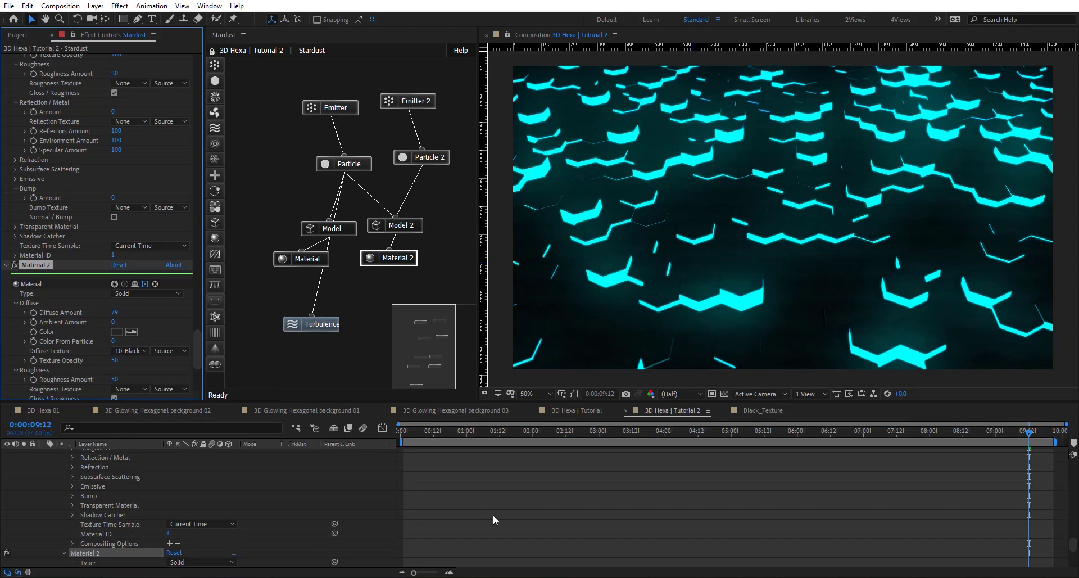
pyautogui.press('space')
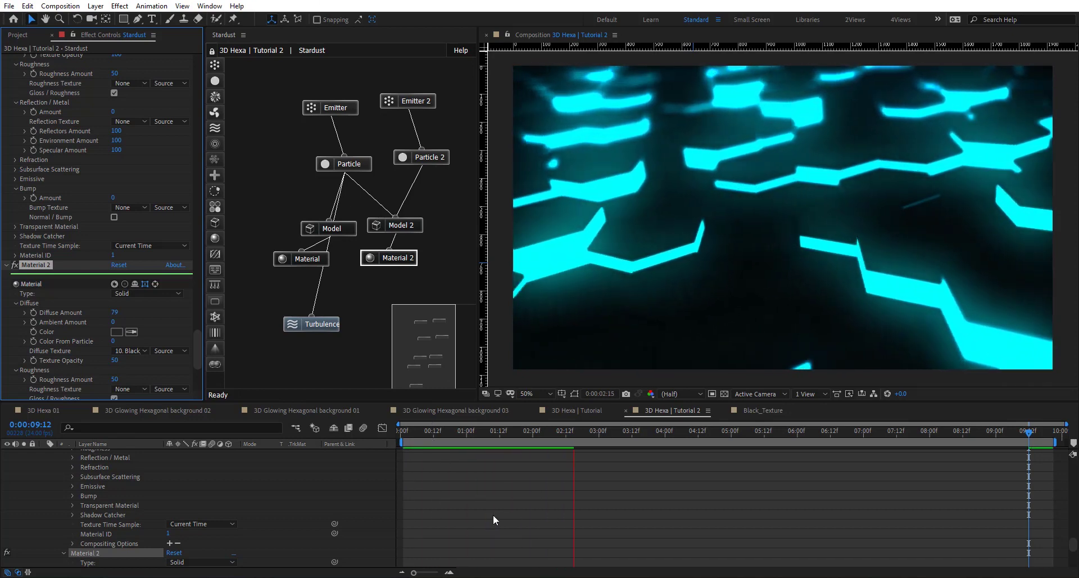